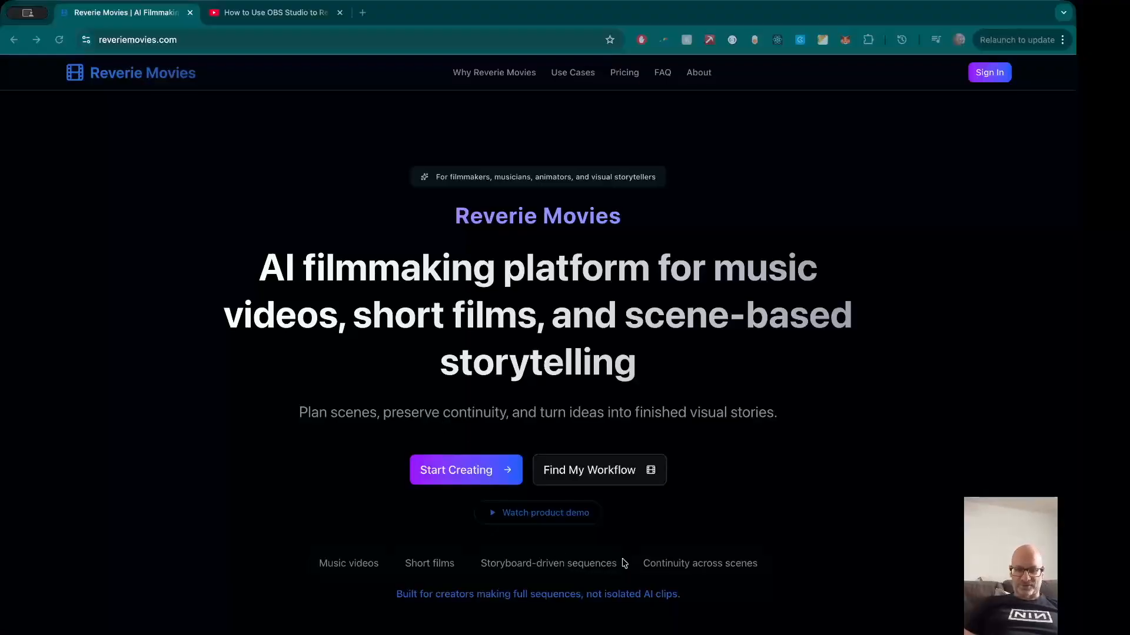
Step: Sign in to Reverie Movies with the second saved passkey on this device
key("super+Tab")
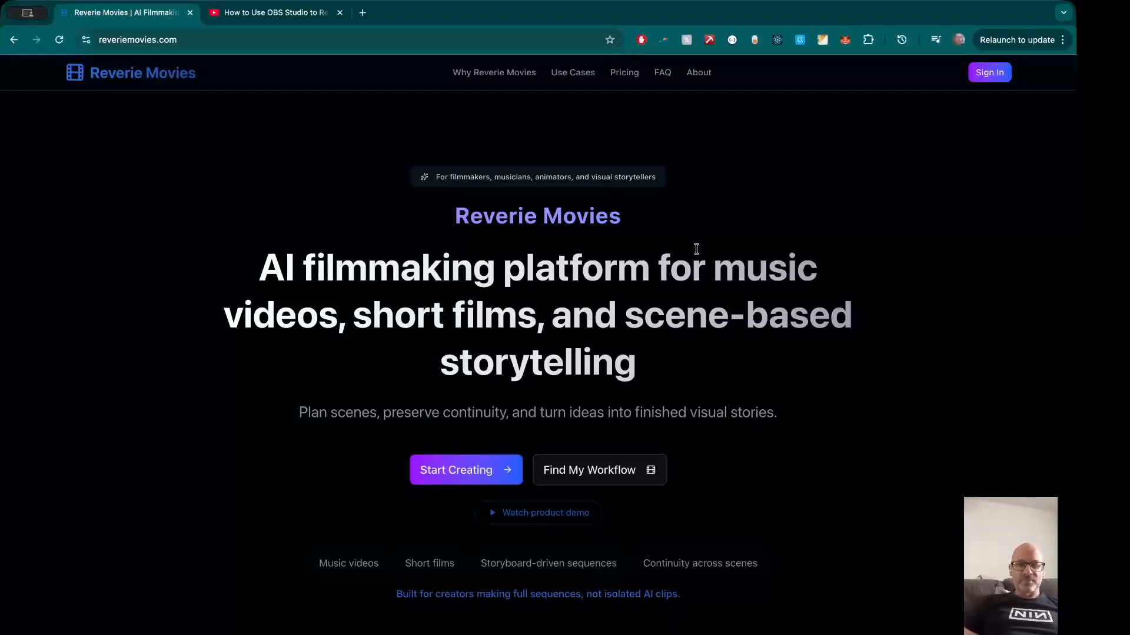
left_click(989, 74)
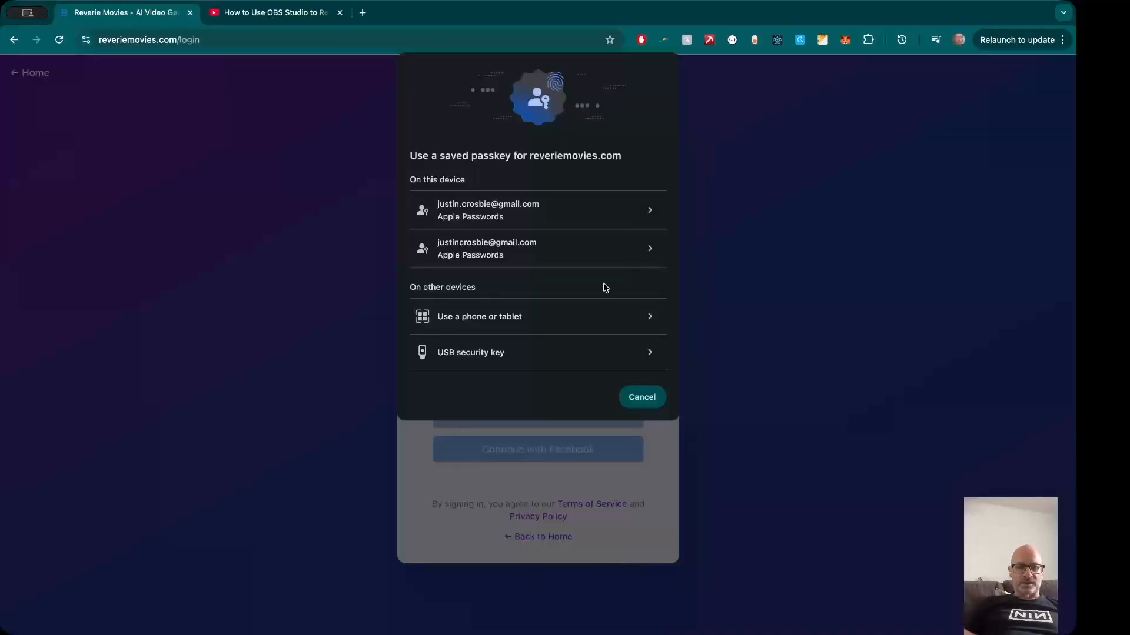
left_click(511, 253)
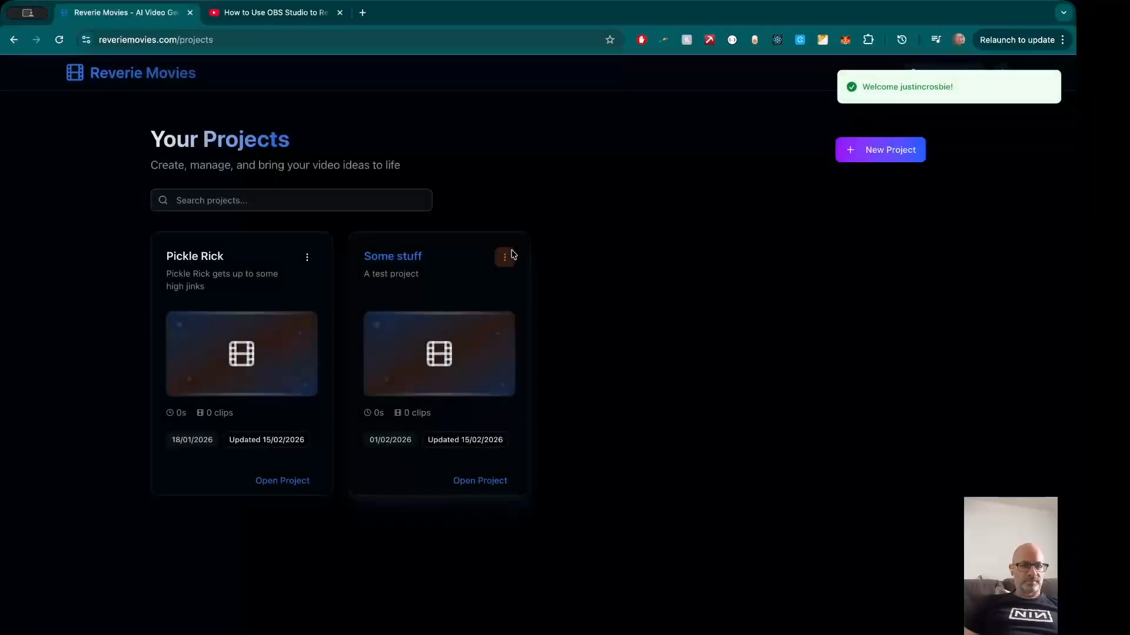
Step: Start a new project titled "All Hope is Gone" with the description "A music video with me in it playing every instrument"
left_click(887, 153)
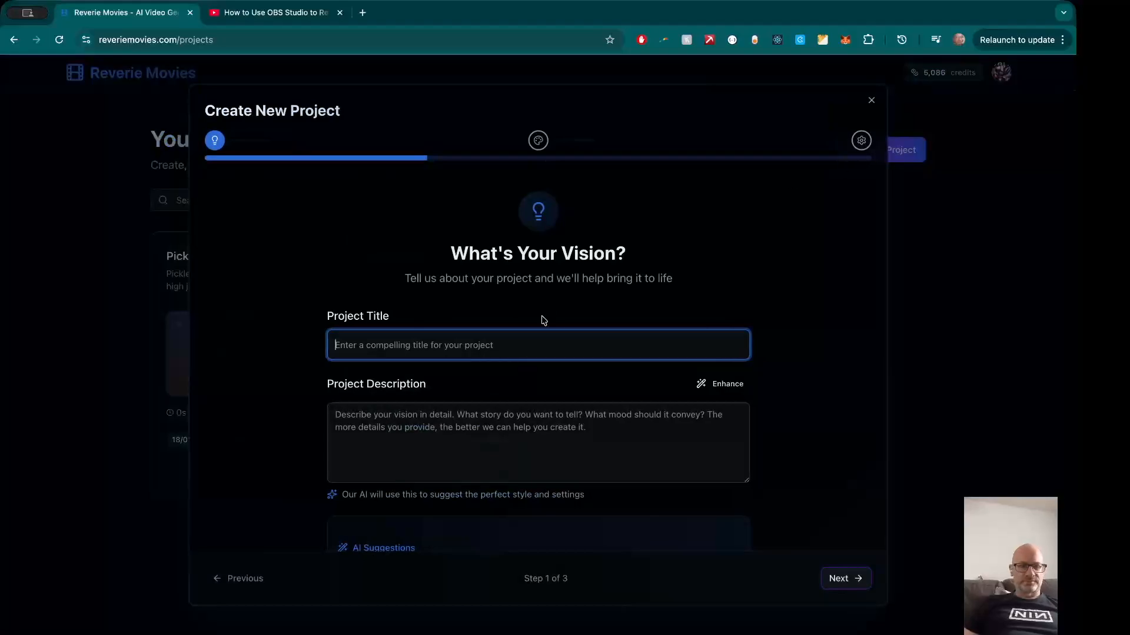
type("All")
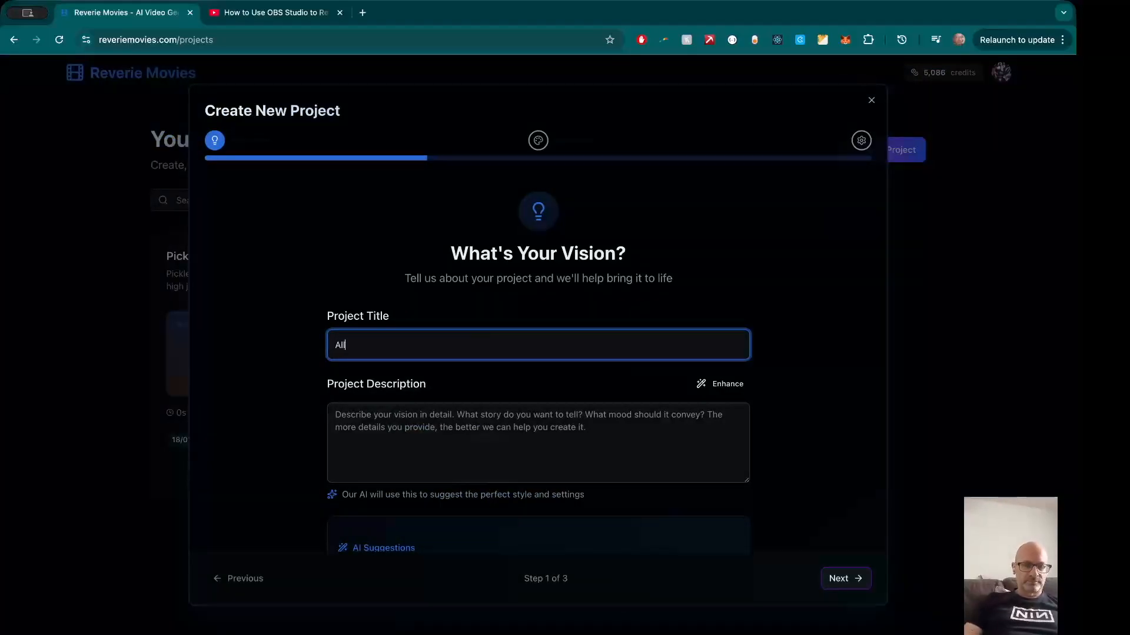
type(" Hope is Gone")
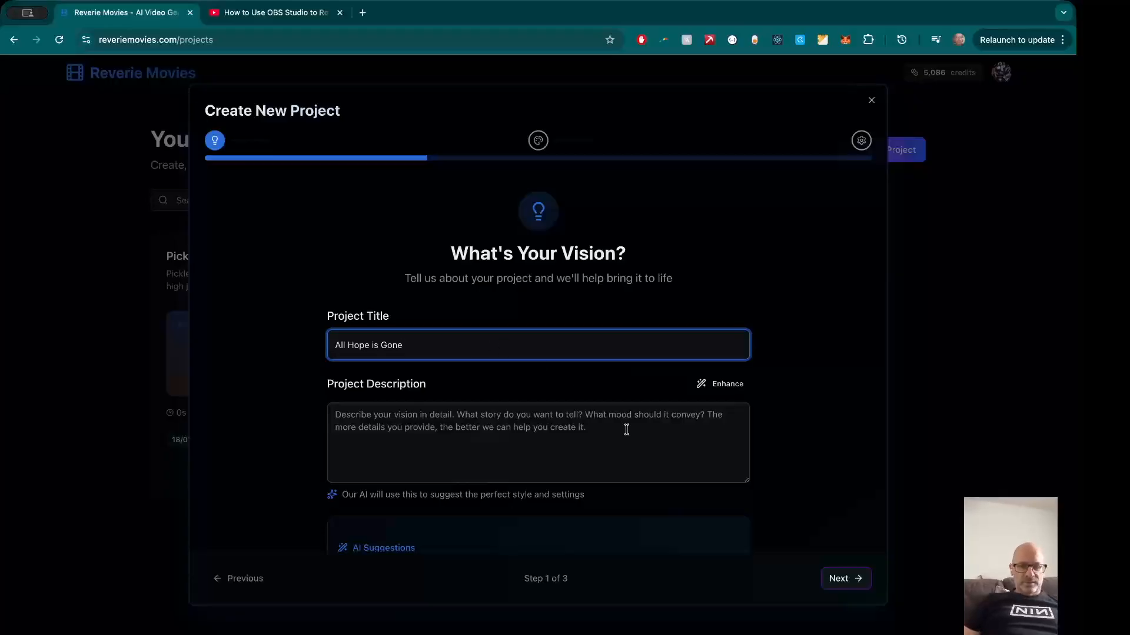
left_click(647, 439)
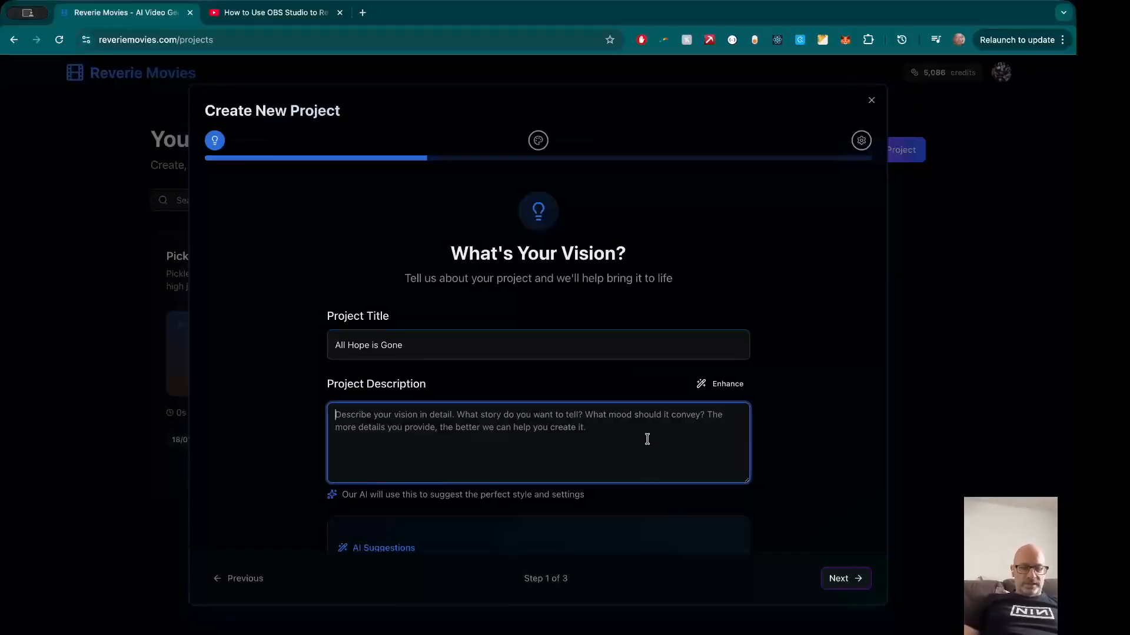
type("A music ")
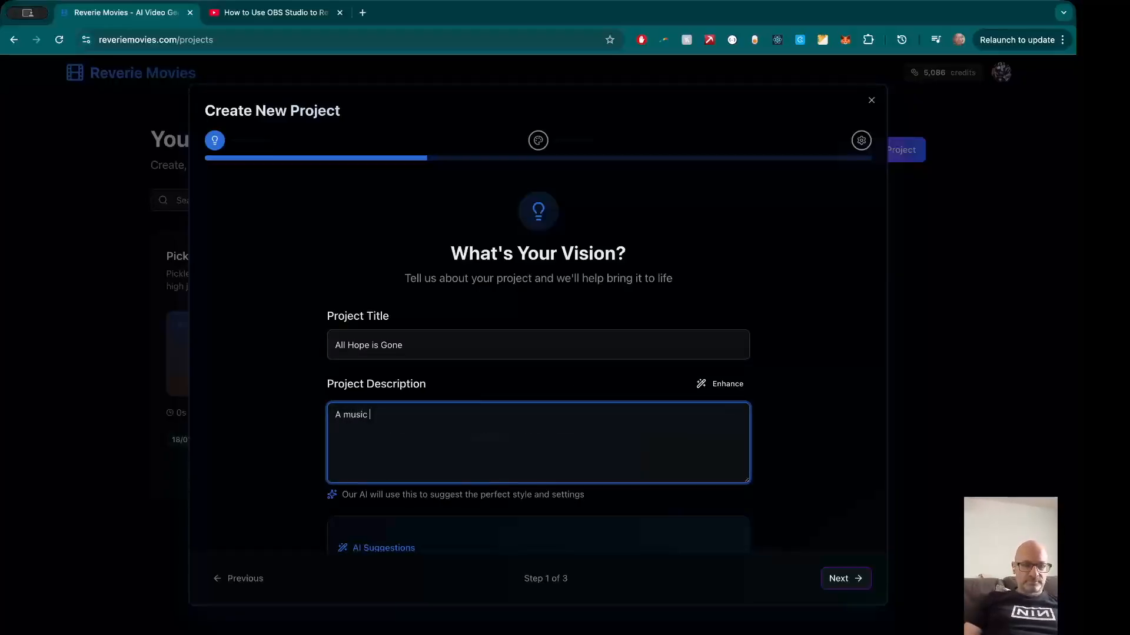
type("video ")
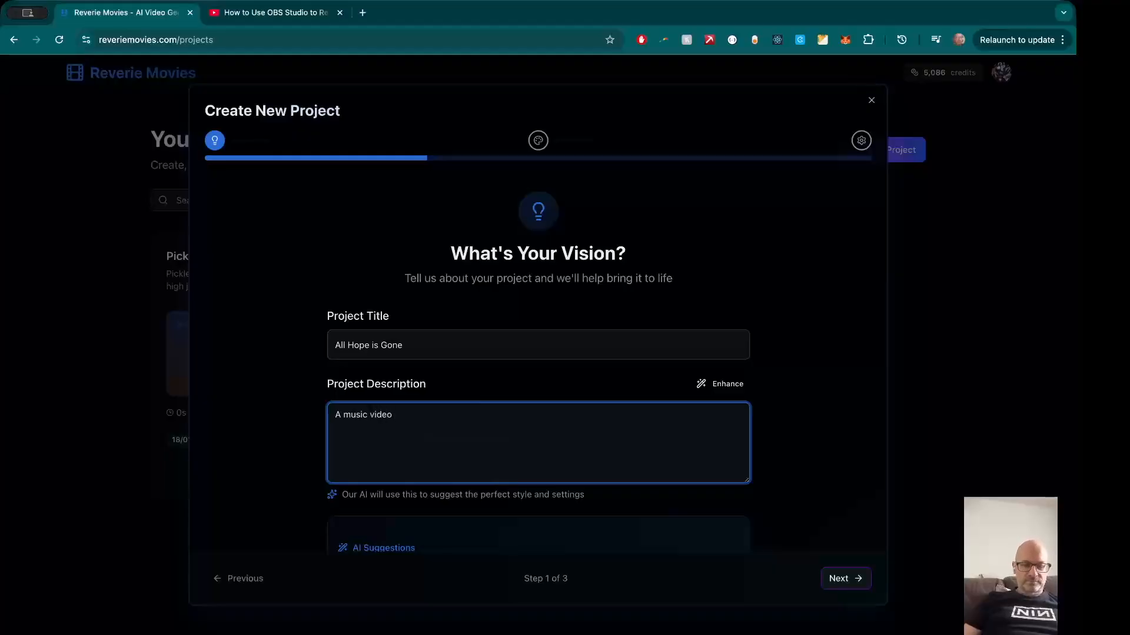
type("with me in it playing every instrument")
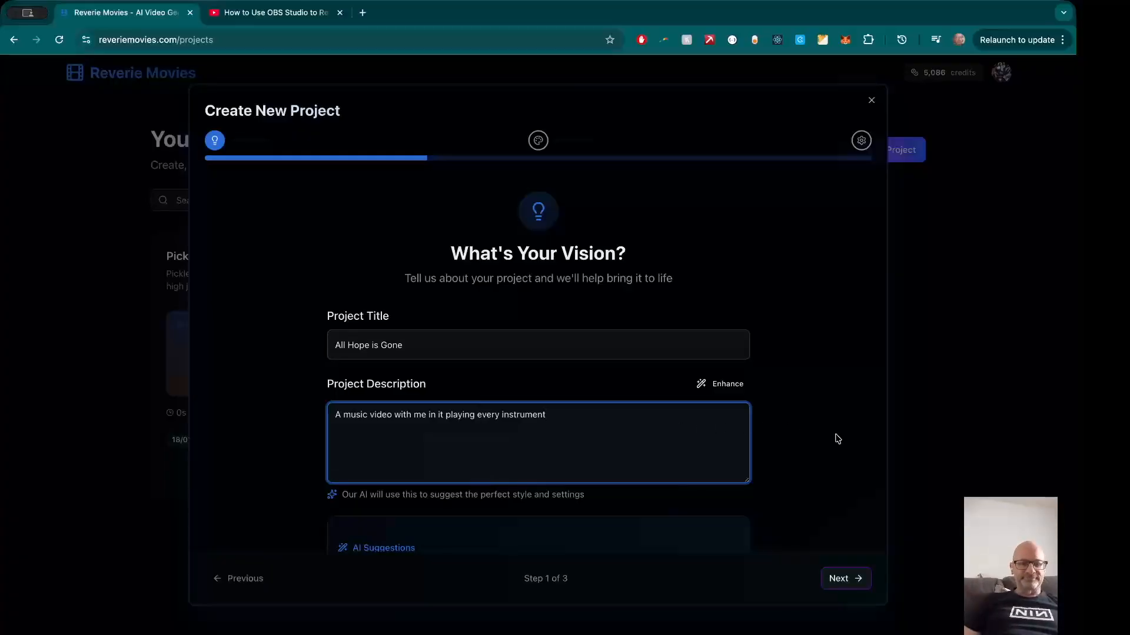
left_click(847, 579)
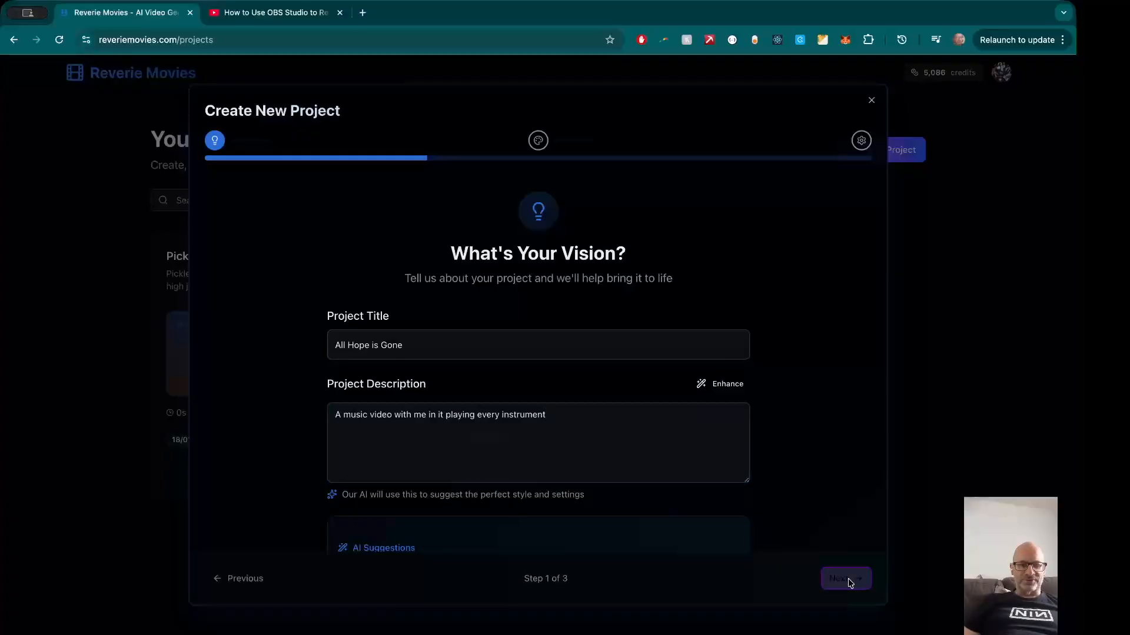
Step: Set the project's theme to Artistic and its mood to Energetic, continuing to the final settings
scroll(511, 421, "down", 4)
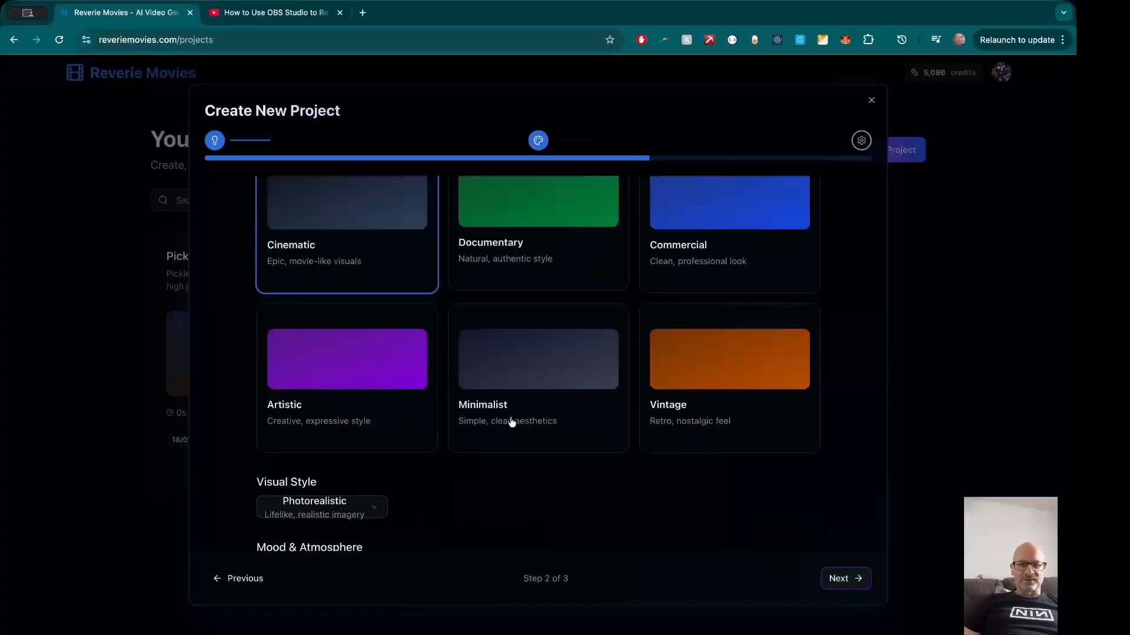
scroll(511, 422, "up", 1)
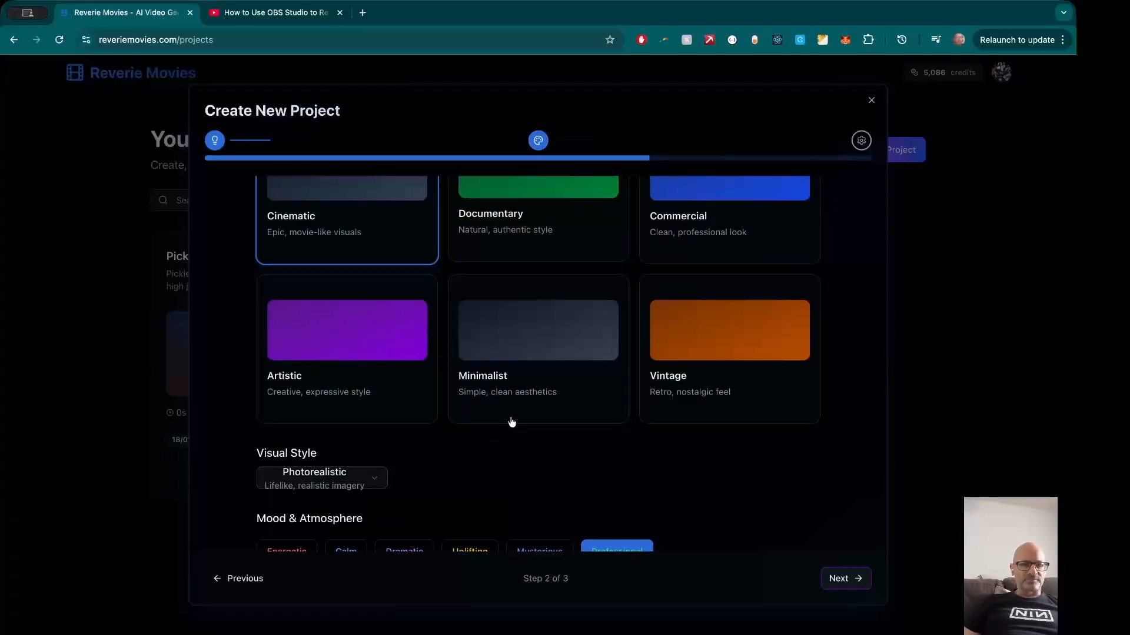
left_click(353, 340)
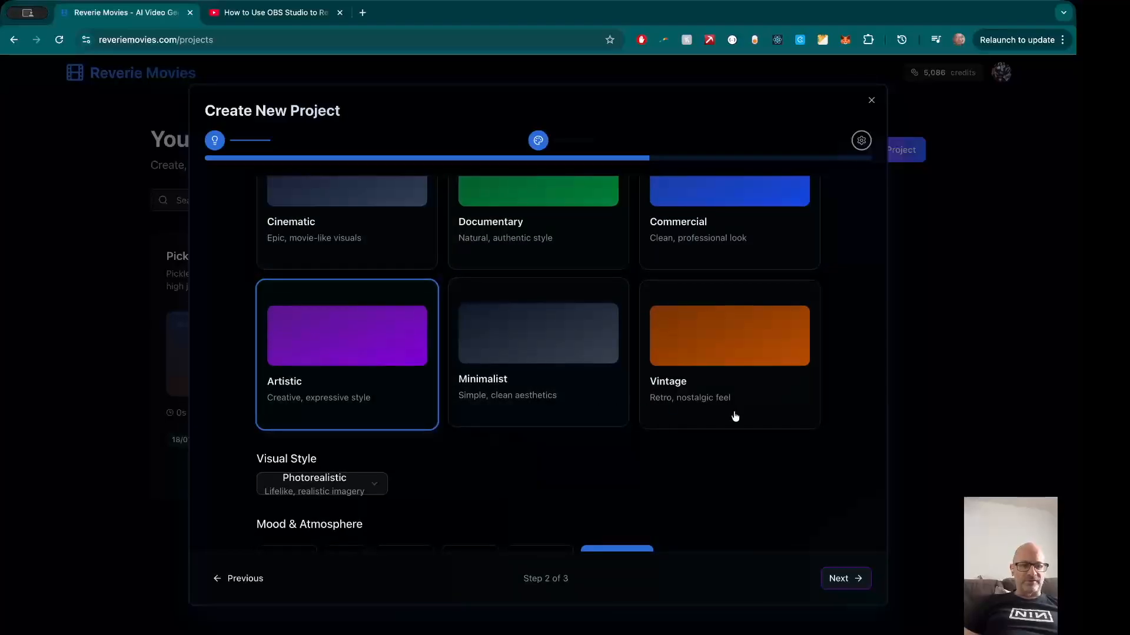
scroll(804, 451, "down", 1)
left_click(374, 450)
left_click(653, 457)
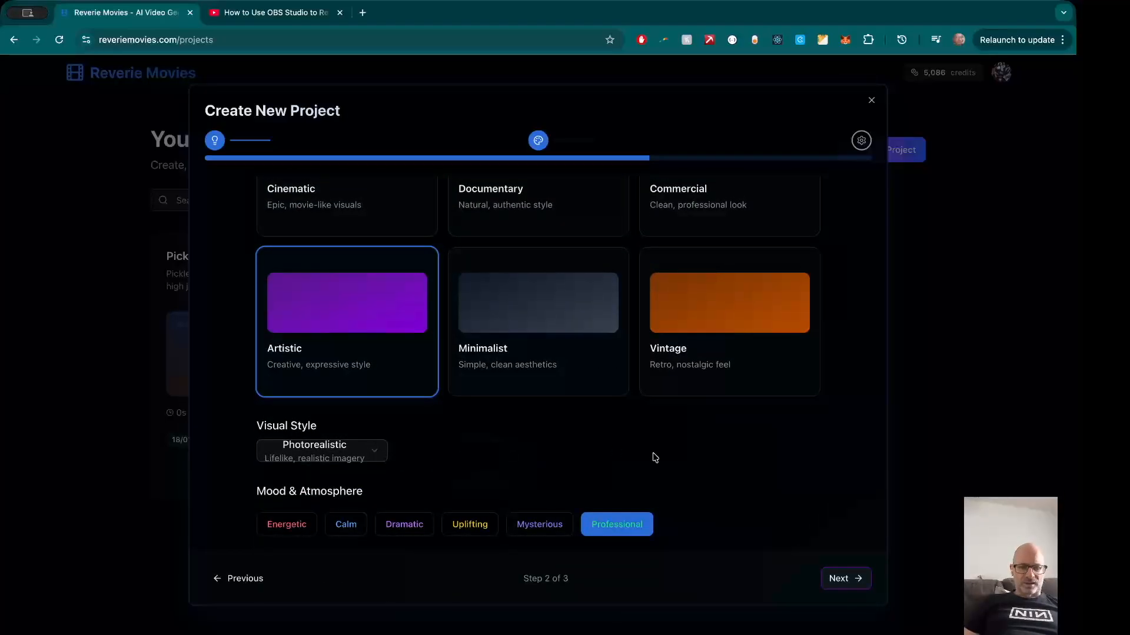
left_click(847, 578)
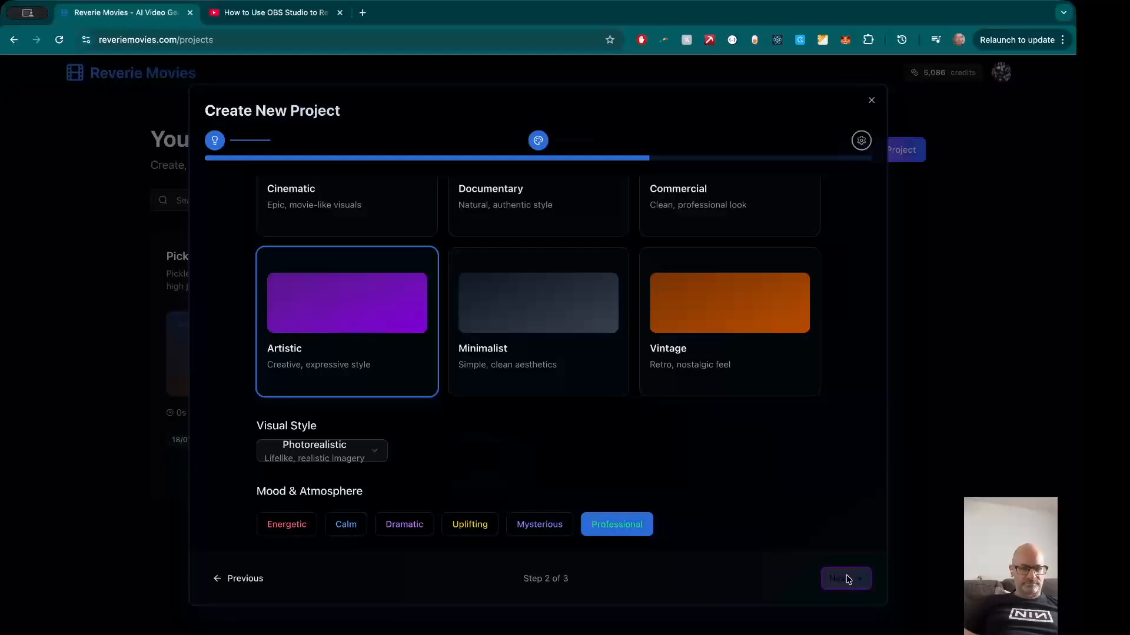
left_click(268, 525)
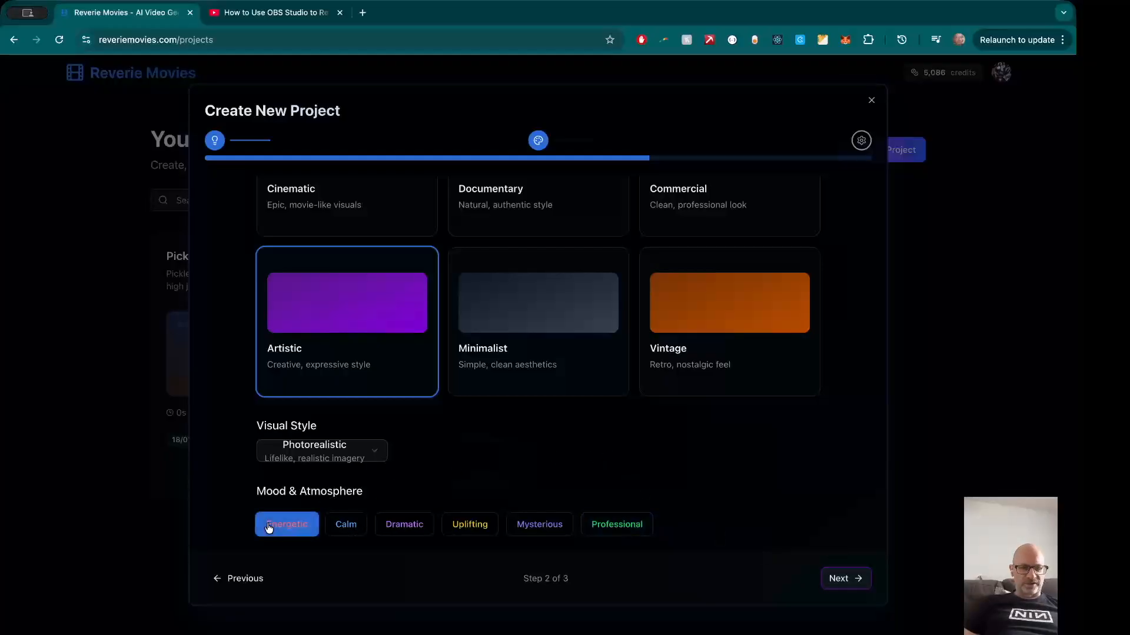
left_click(852, 578)
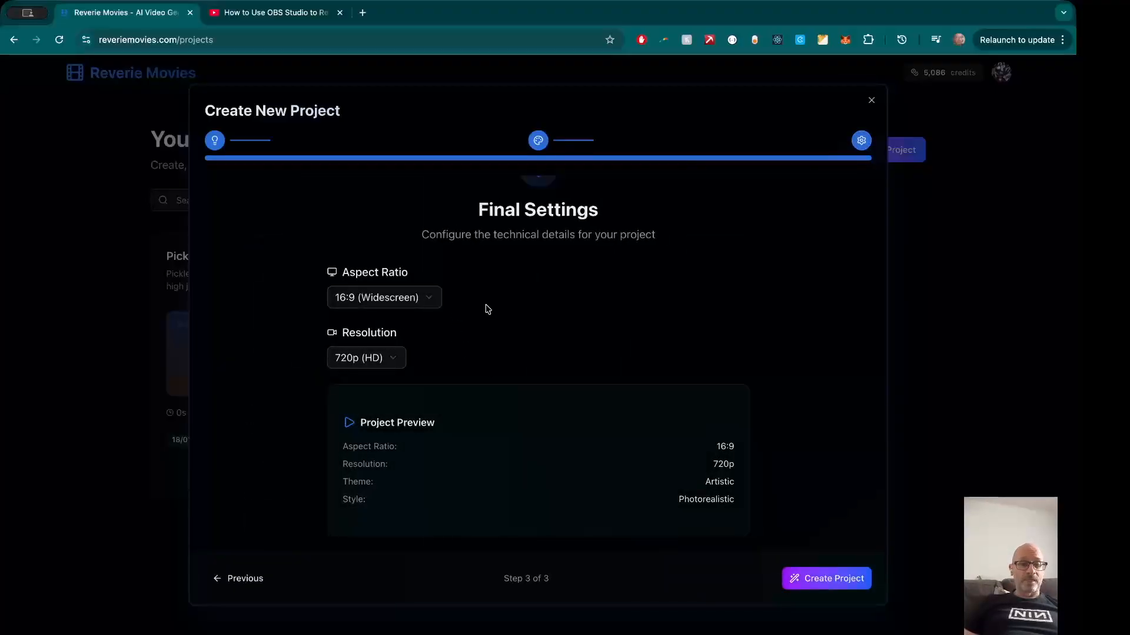
Step: Set the aspect ratio to 9:16 (Portrait) and create the project
left_click(431, 299)
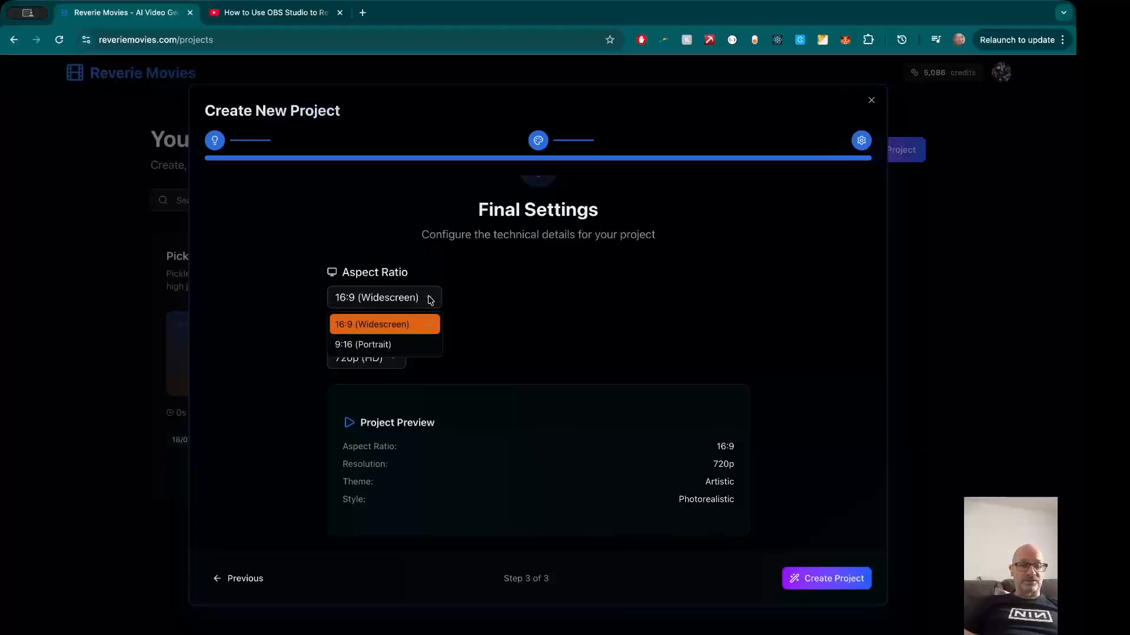
left_click(403, 345)
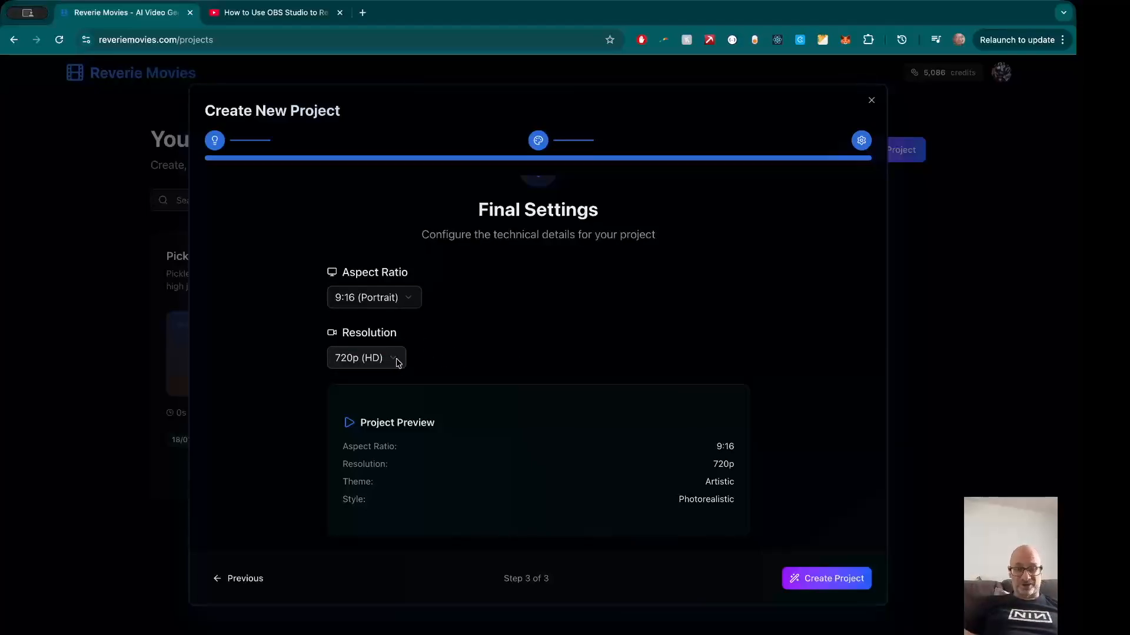
left_click(830, 578)
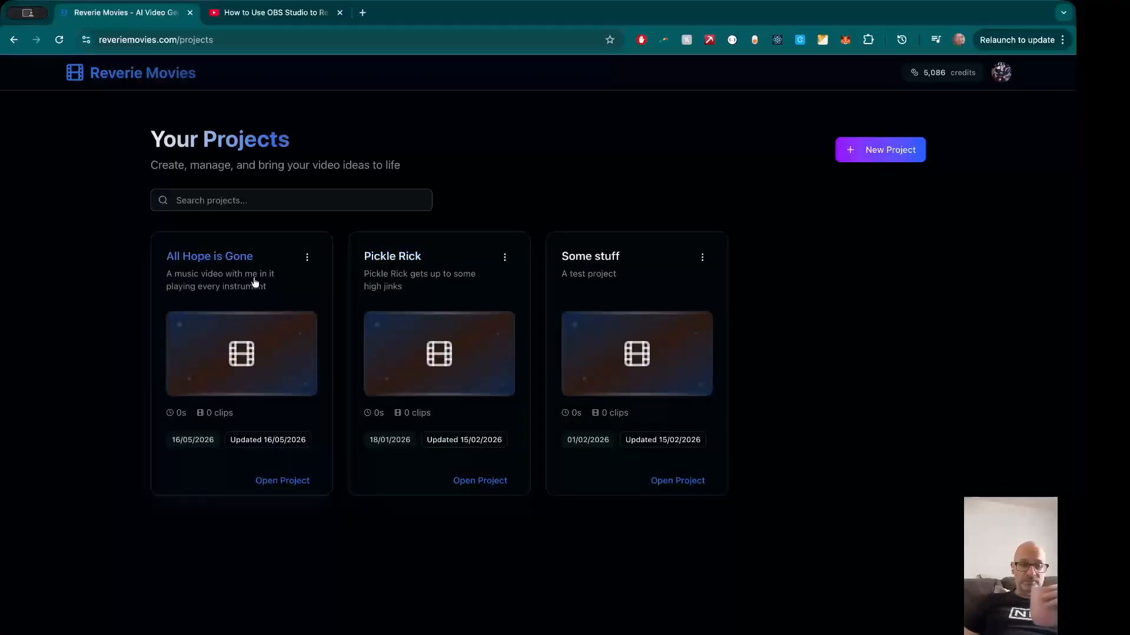
Step: Open the All Hope is Gone project in Timeline View and add All Hope is Gone.mp3 from the Music folder as an audio track
left_click(278, 359)
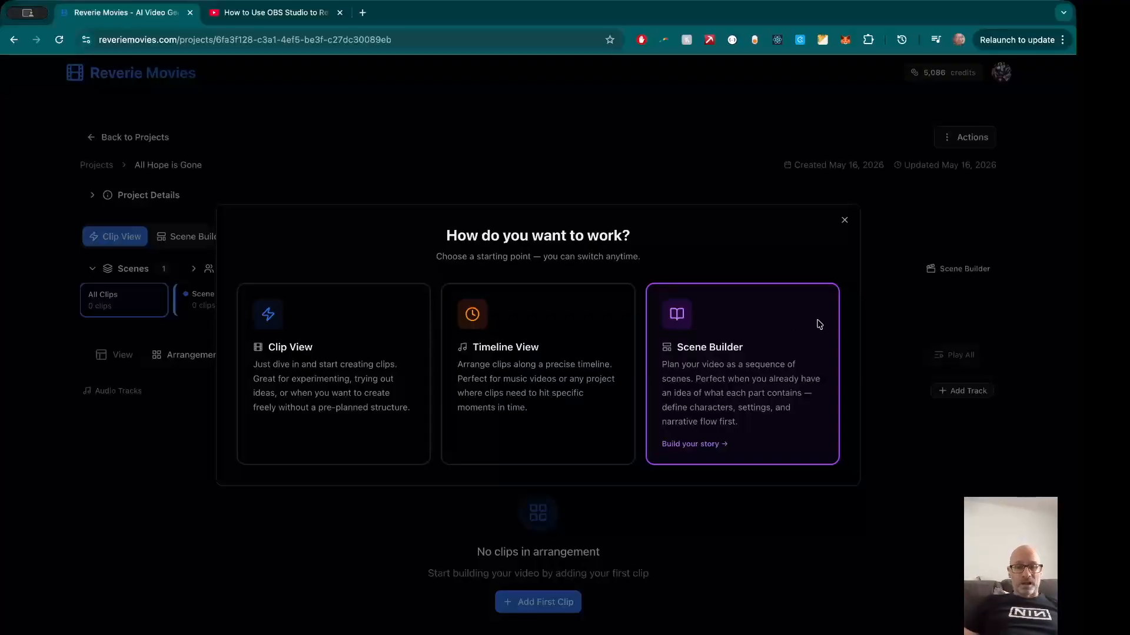
left_click(577, 327)
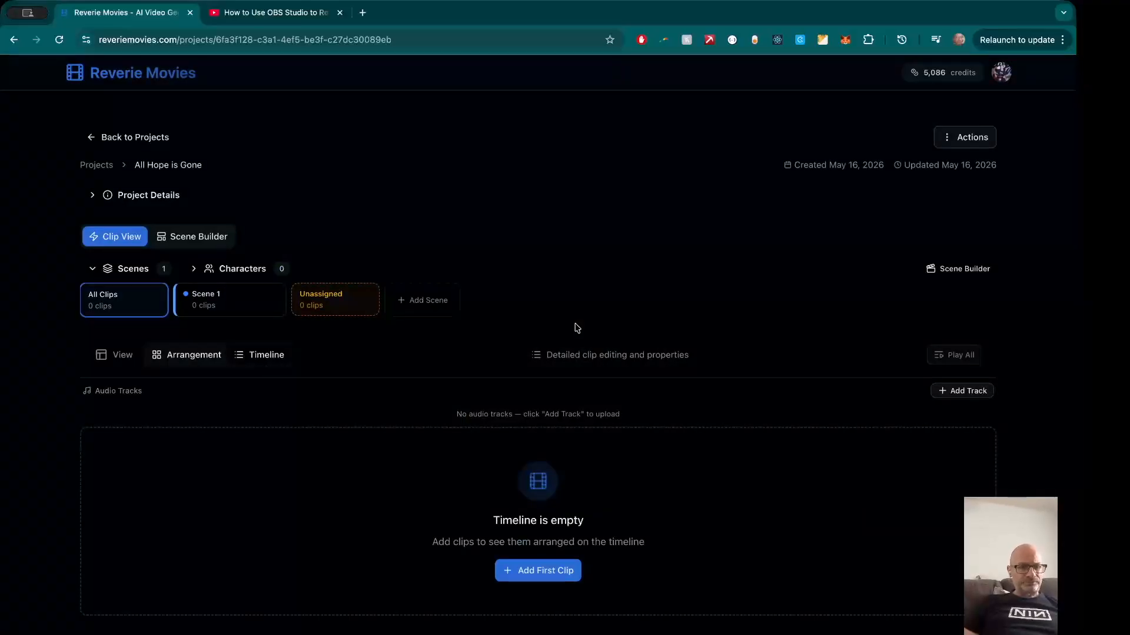
left_click(962, 392)
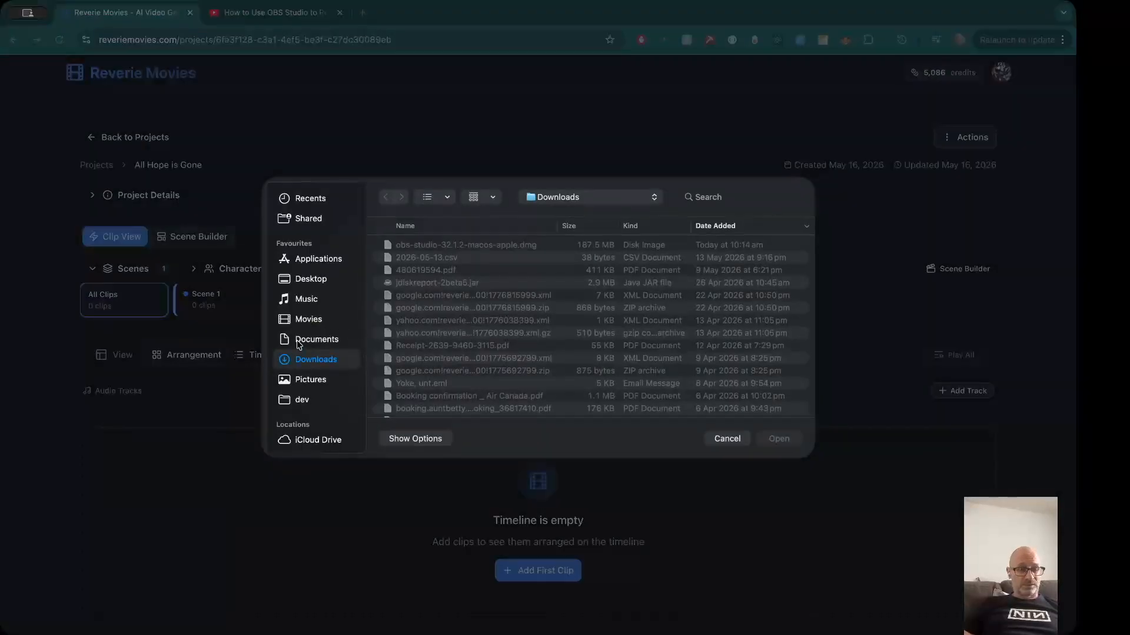
left_click(306, 299)
left_click(450, 251)
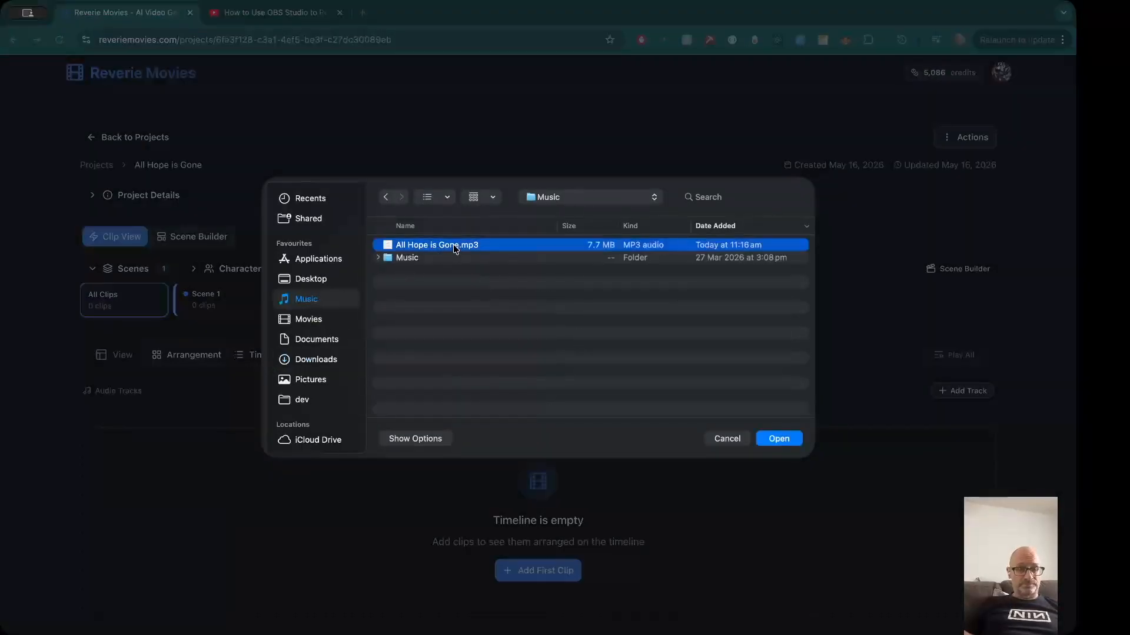
left_click(778, 439)
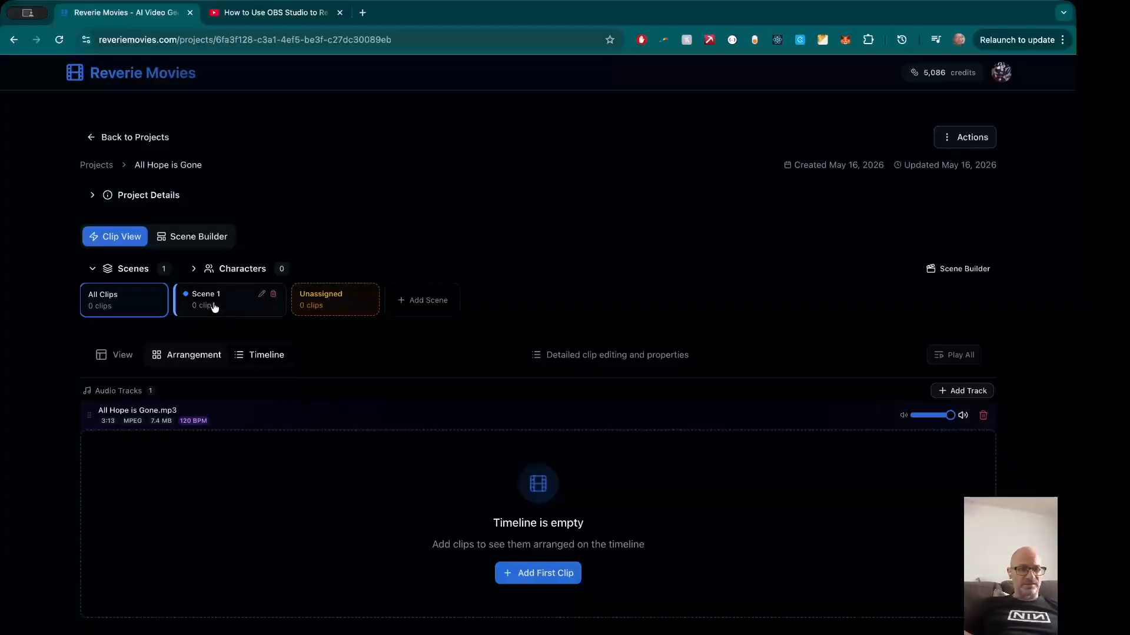
left_click(234, 305)
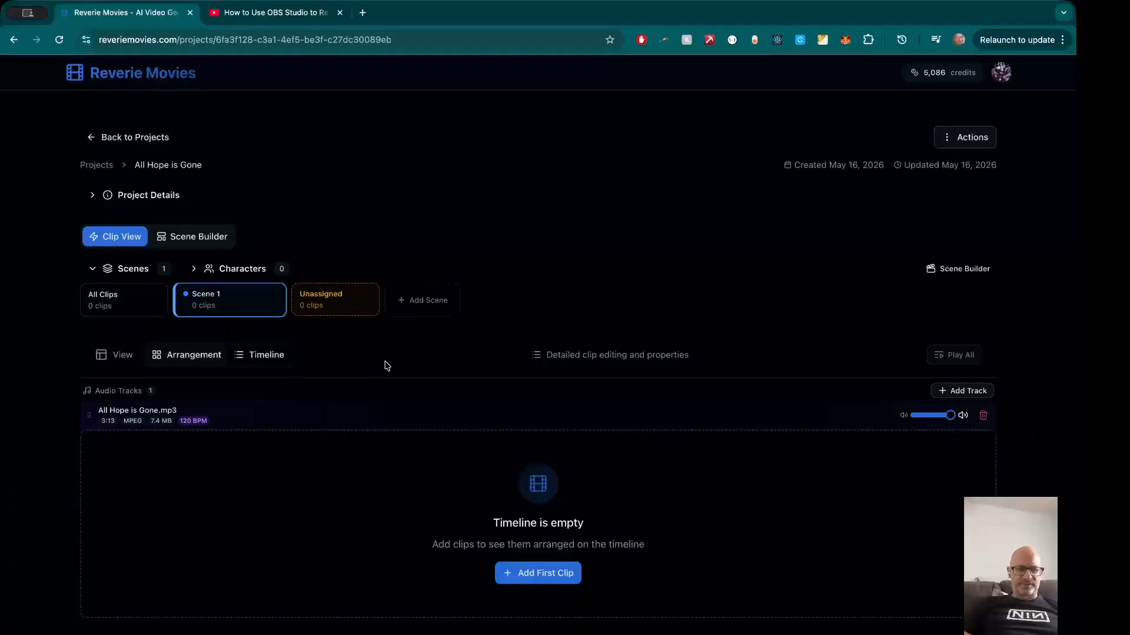
scroll(450, 360, "down", 2)
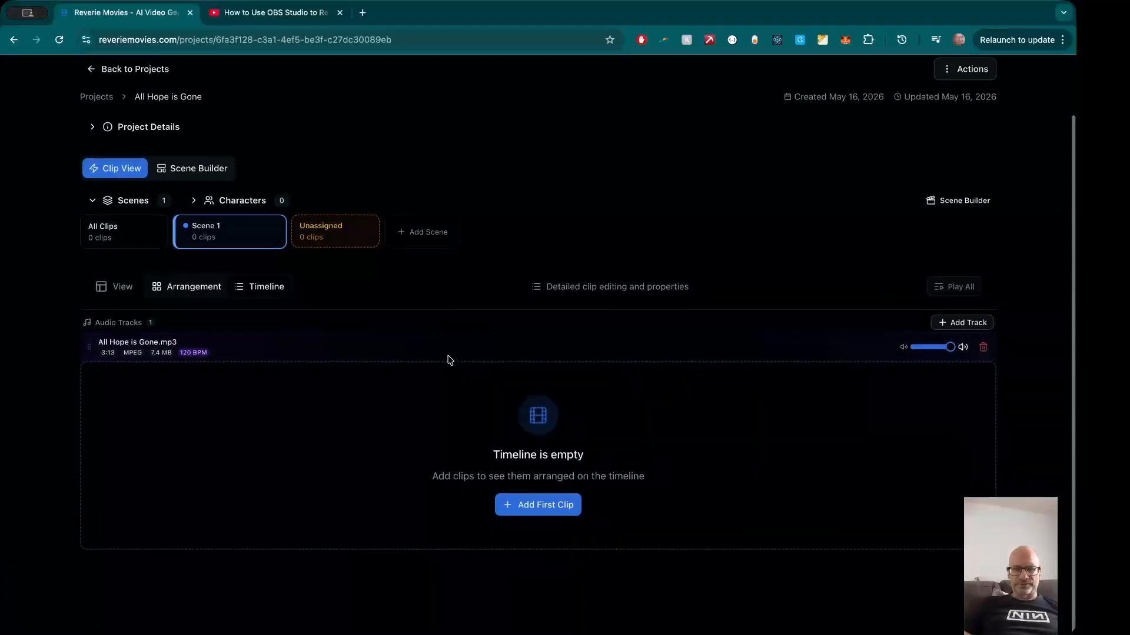
left_click(537, 508)
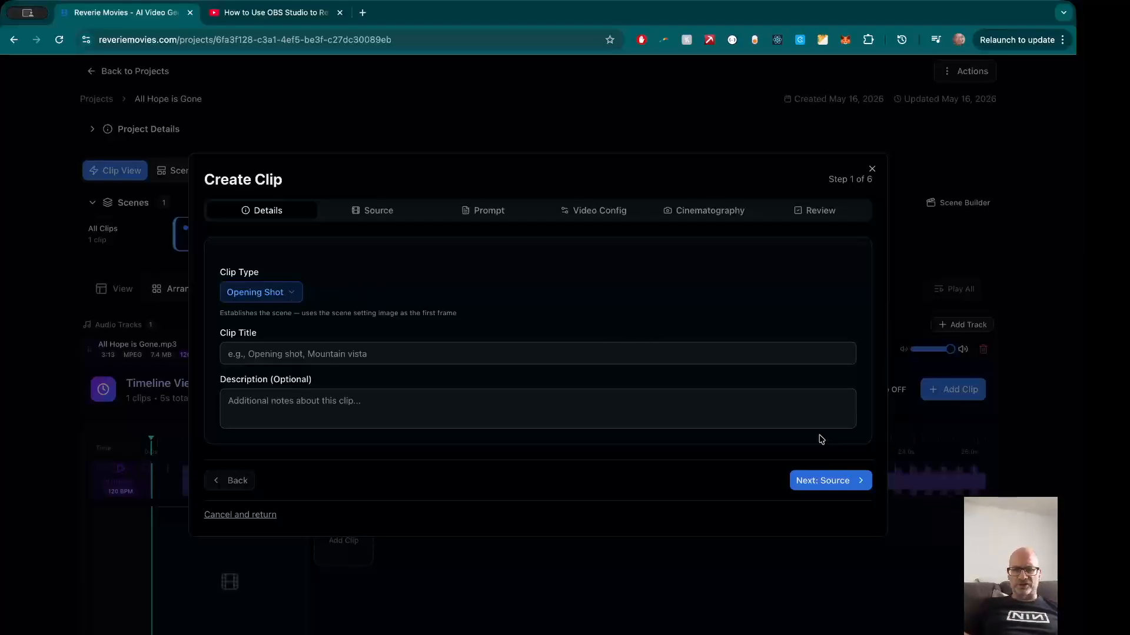
left_click(871, 170)
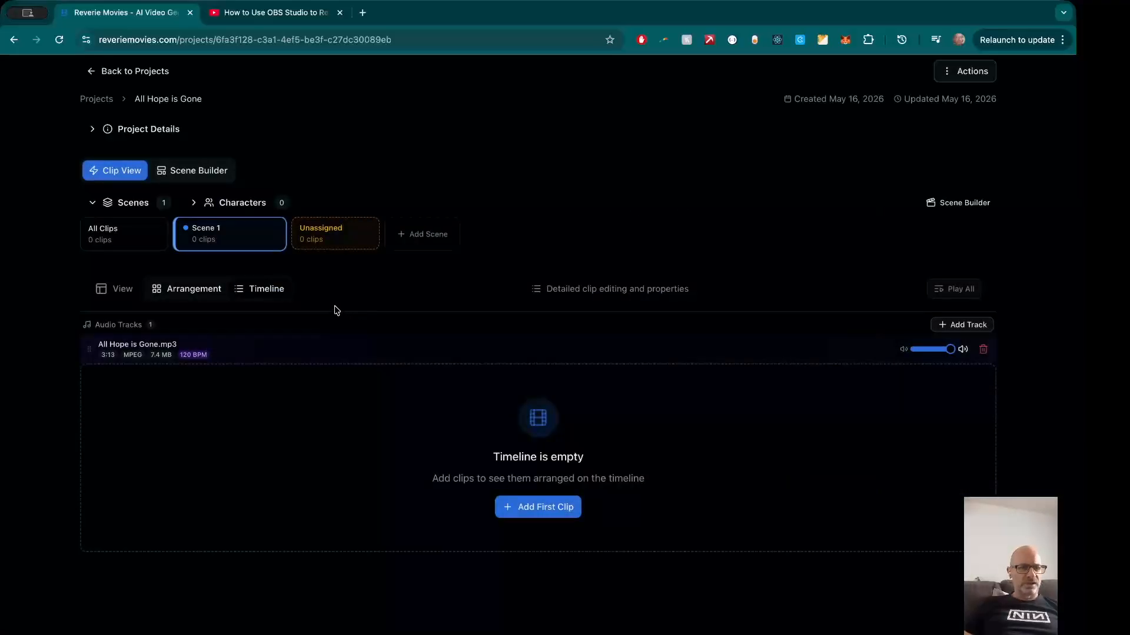
Step: Start a new character for the project, enter the character's name and set the role to Protagonist
left_click(224, 197)
left_click(553, 377)
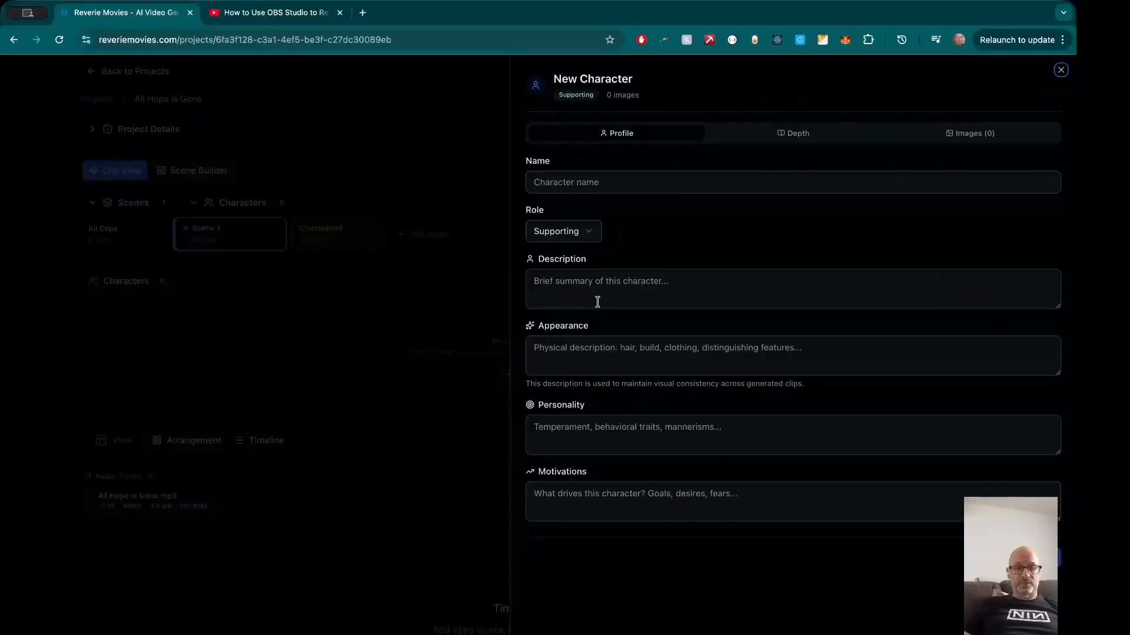
left_click(693, 182)
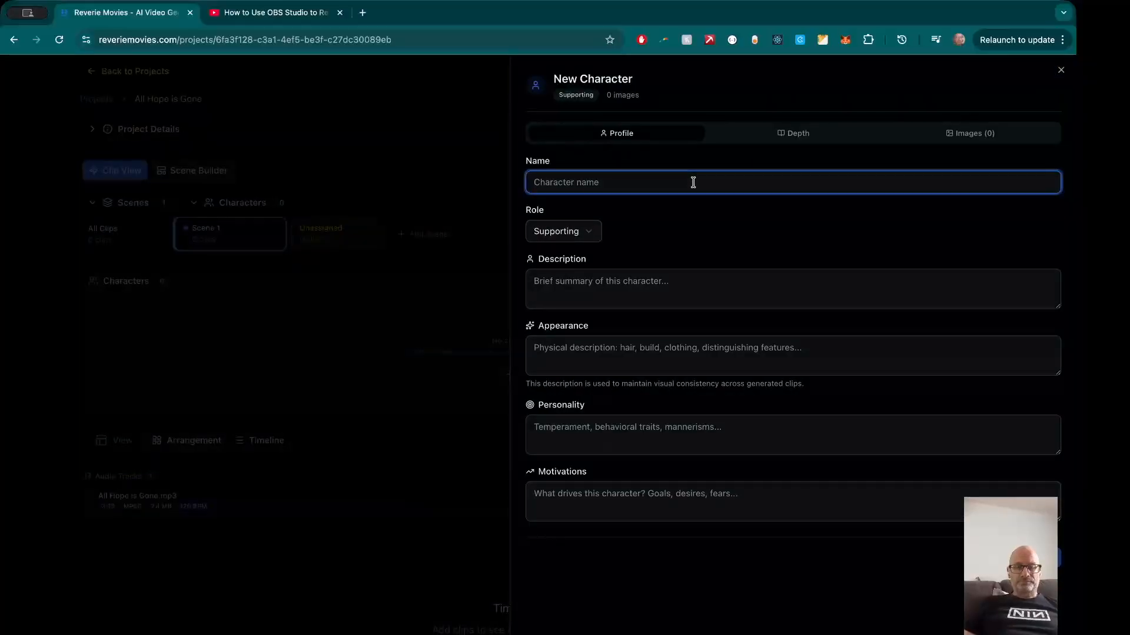
type("Cr")
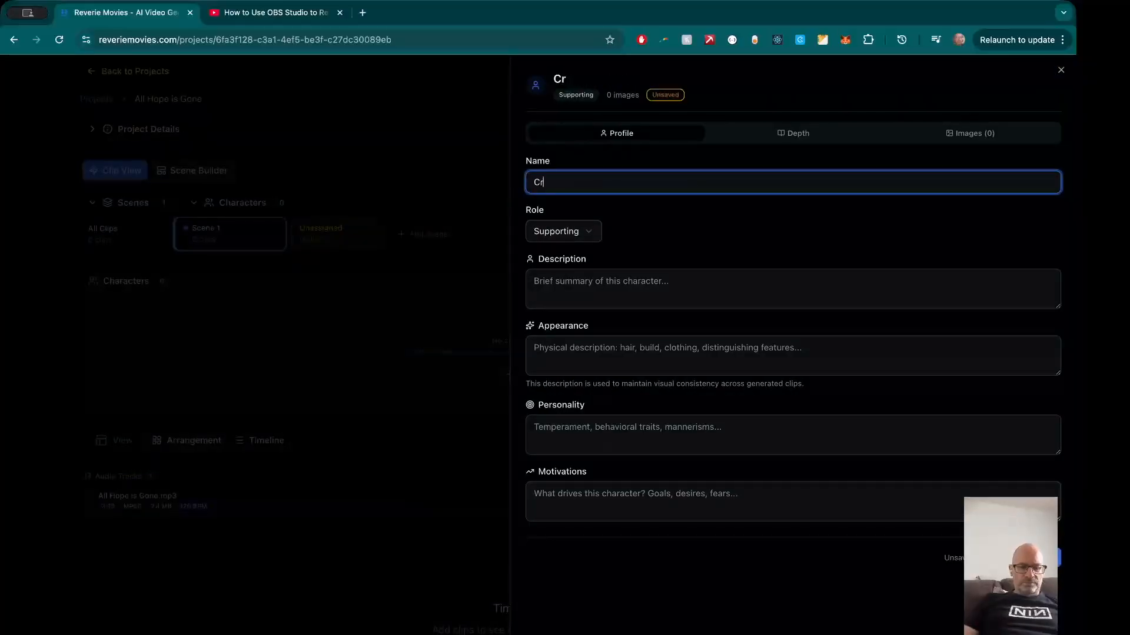
type("ozzer")
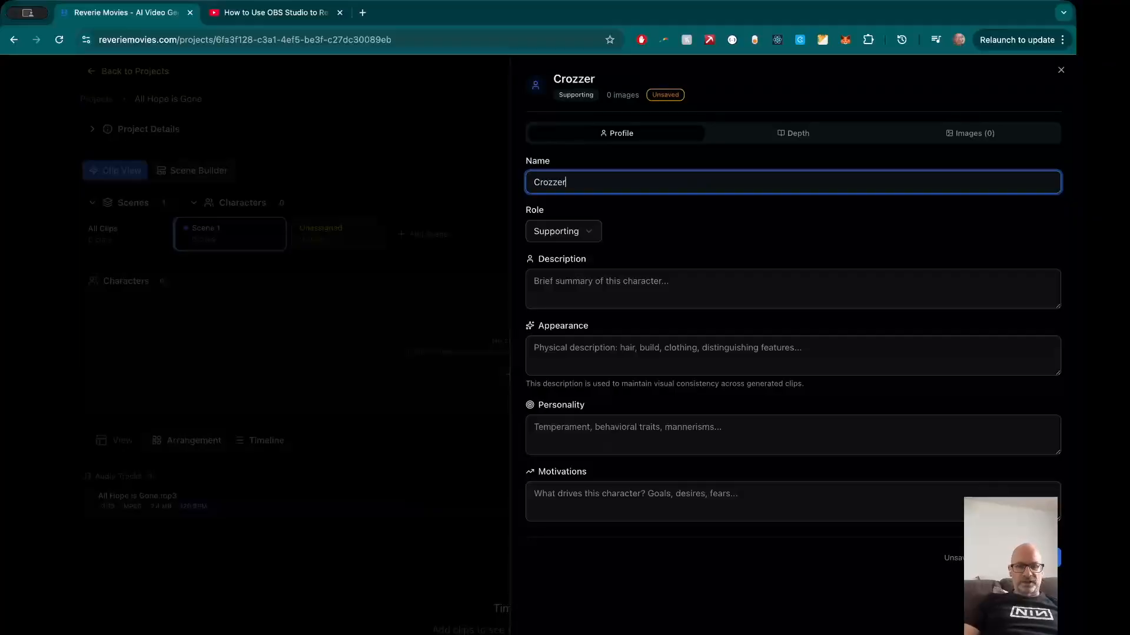
left_click(588, 238)
left_click(569, 258)
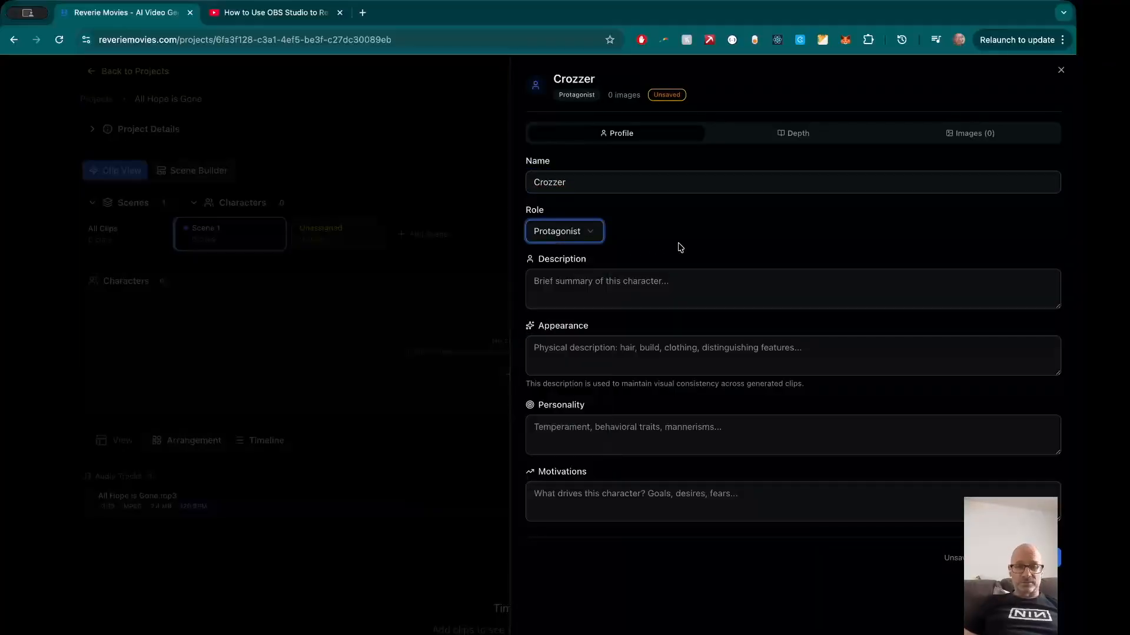
Step: Look over the new character's optional profile fields and image section, and save the character without filling them in
left_click(612, 293)
left_click(630, 347)
left_click(617, 434)
left_click(682, 507)
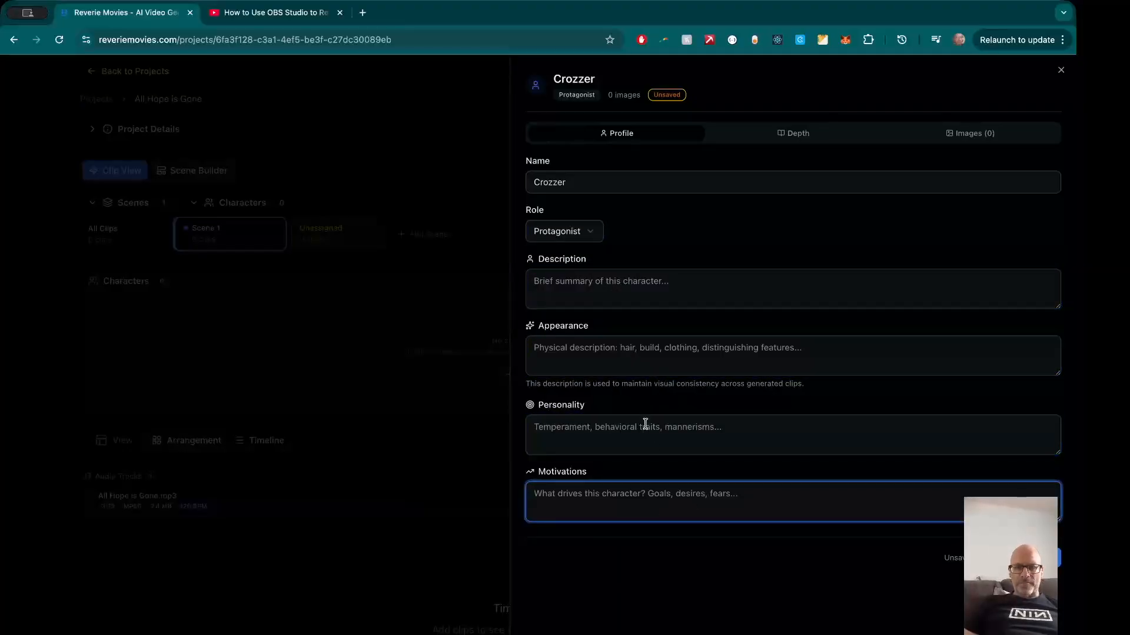
left_click(980, 131)
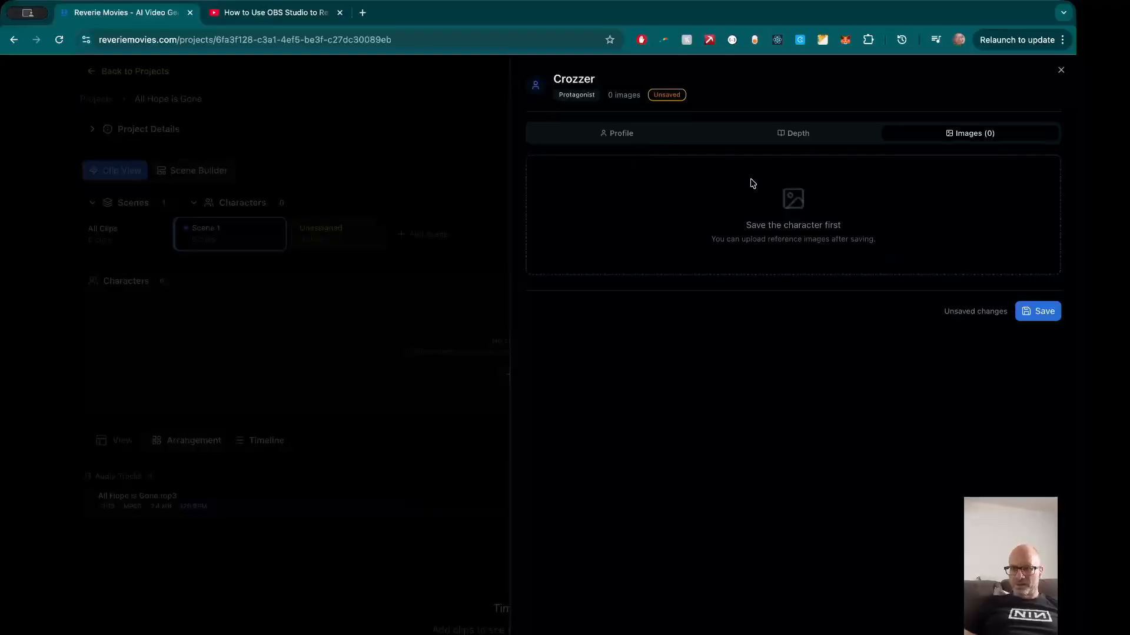
left_click(639, 140)
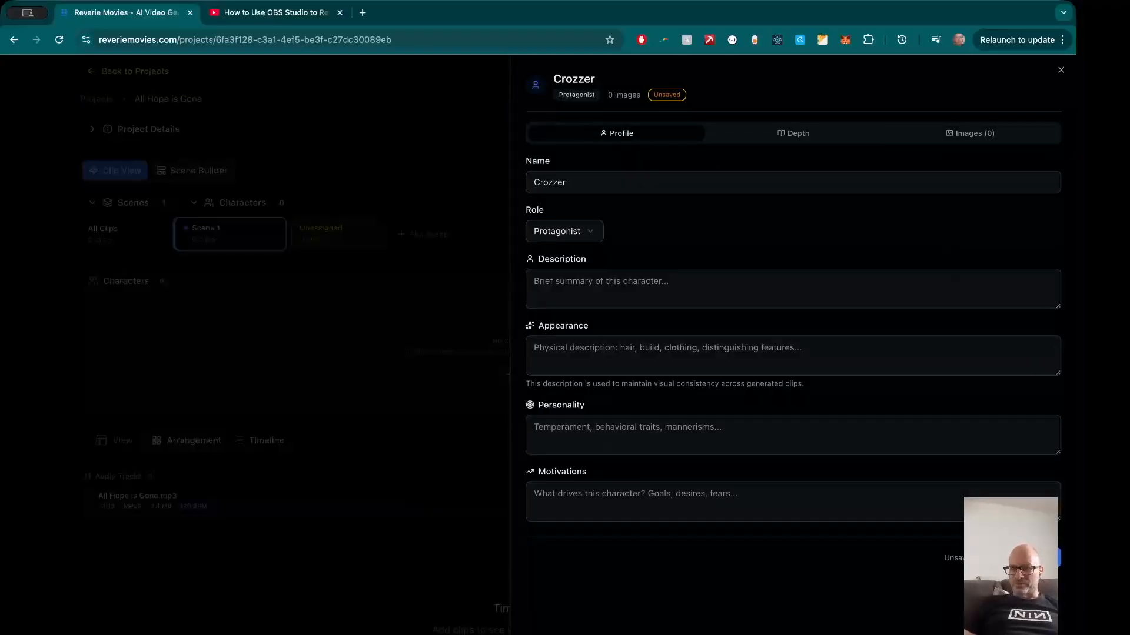
left_click(1026, 557)
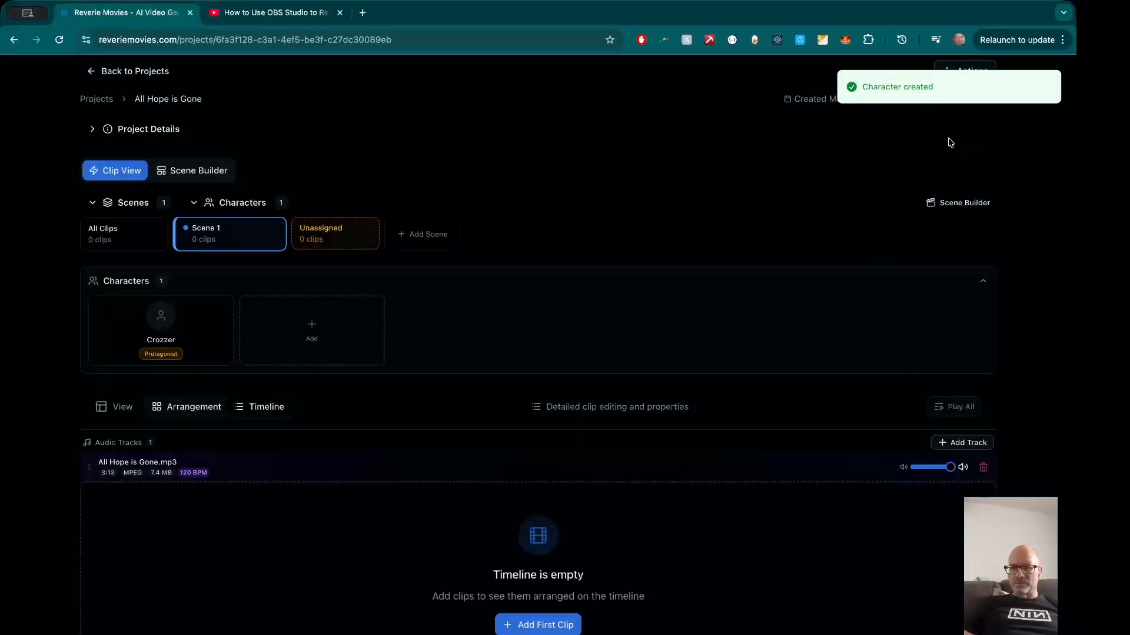
scroll(837, 131, "up", 2)
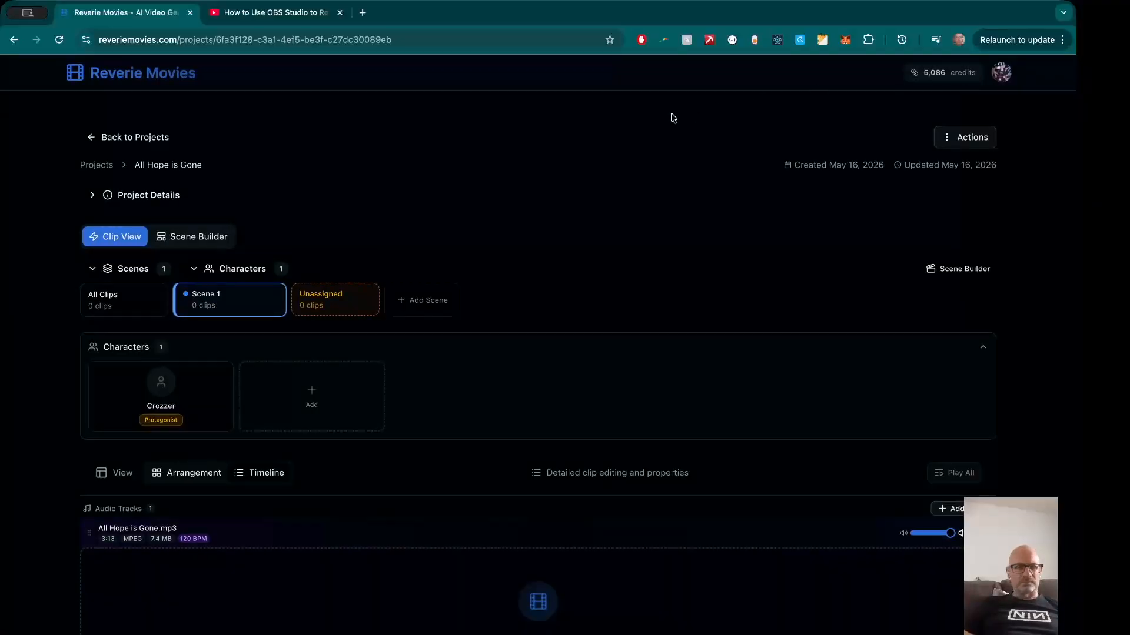
left_click(1003, 80)
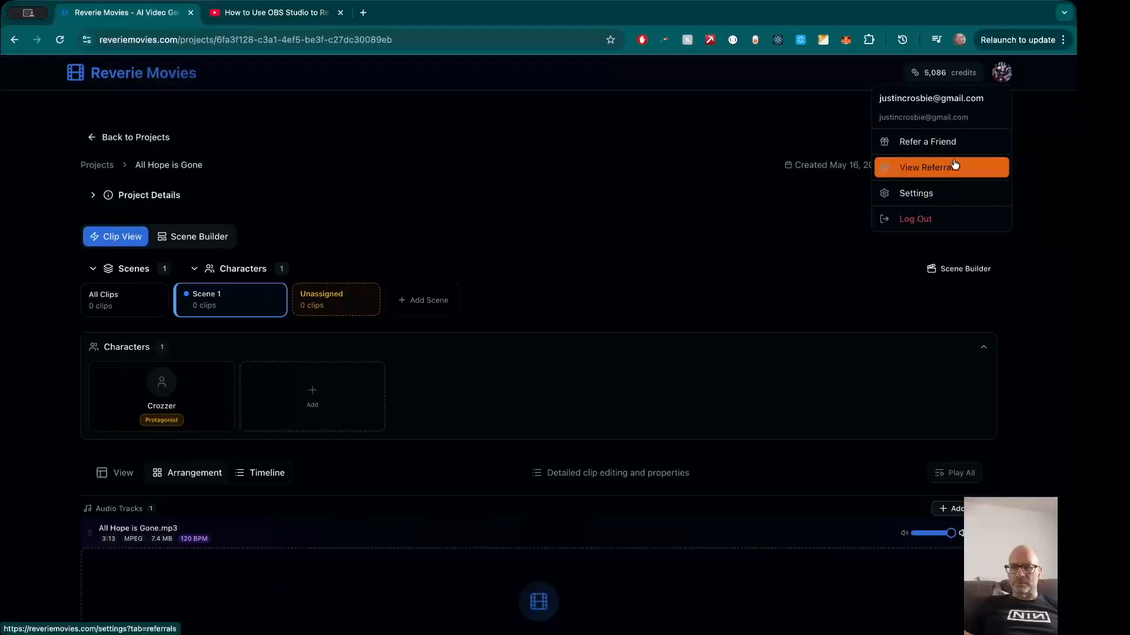
left_click(1052, 171)
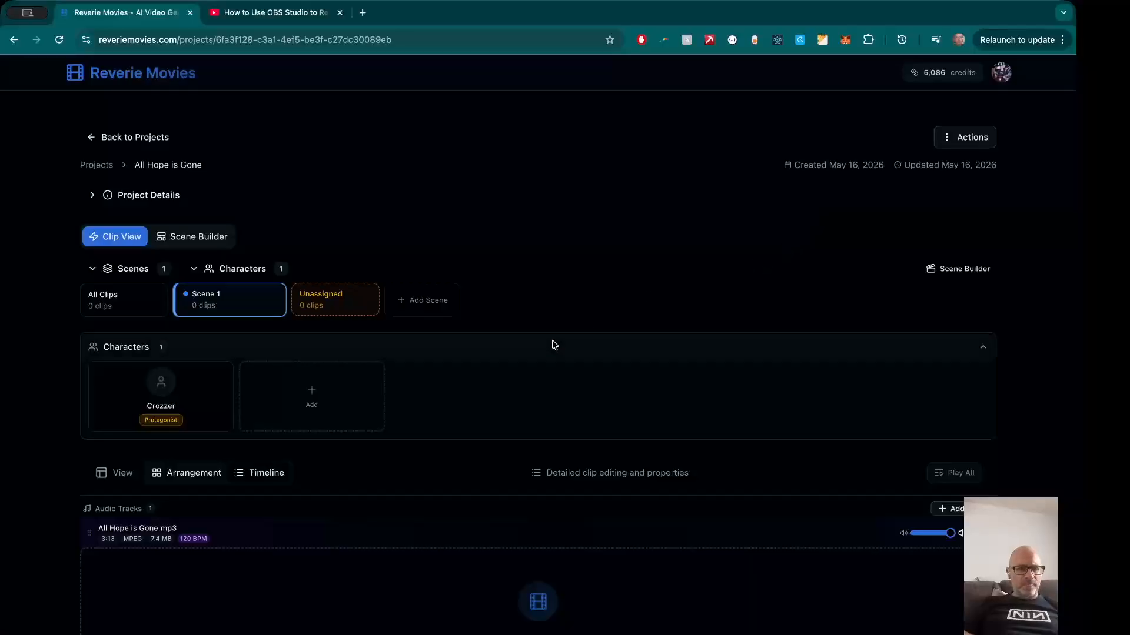
Step: Upload me2 (1).jpg from the Pictures folder as the protagonist's reference image and close the character's details
left_click(158, 383)
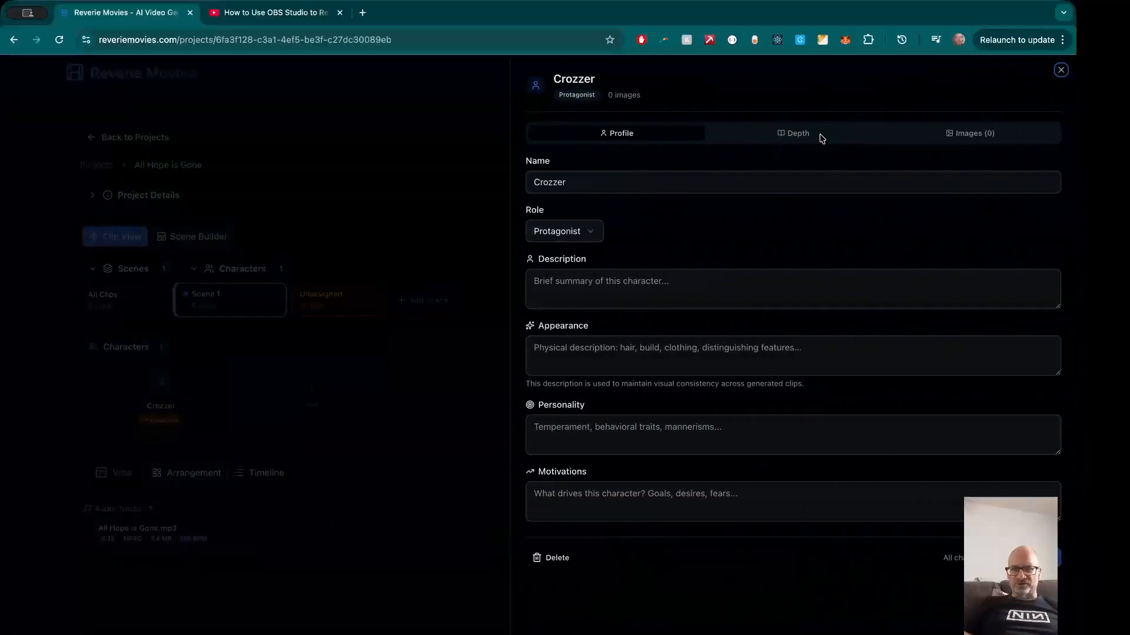
left_click(960, 134)
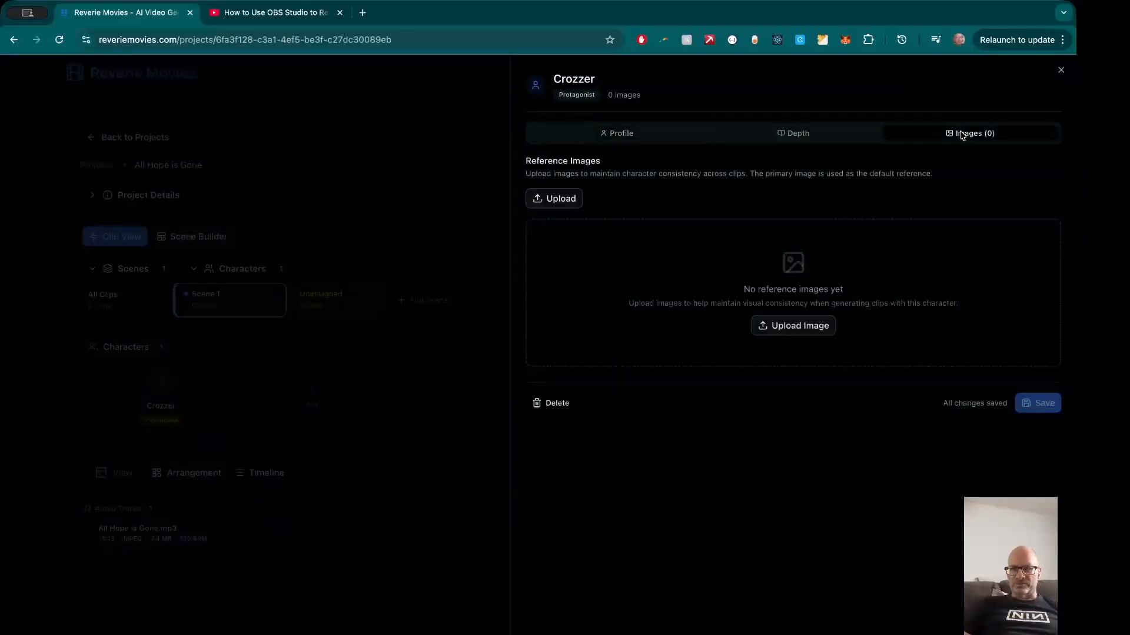
left_click(795, 326)
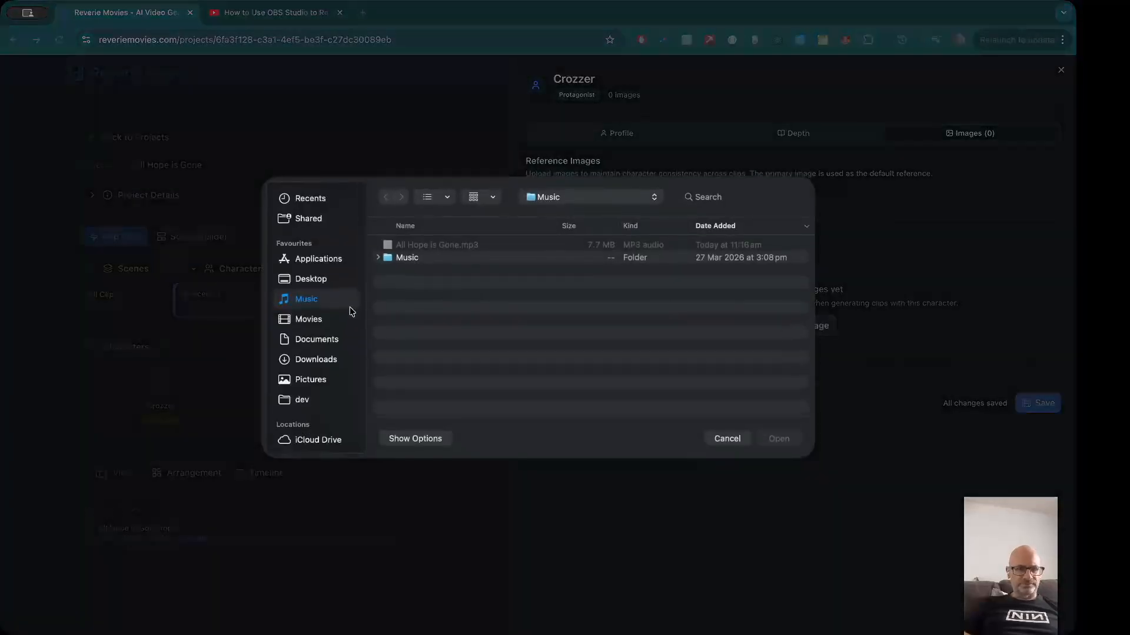
left_click(308, 381)
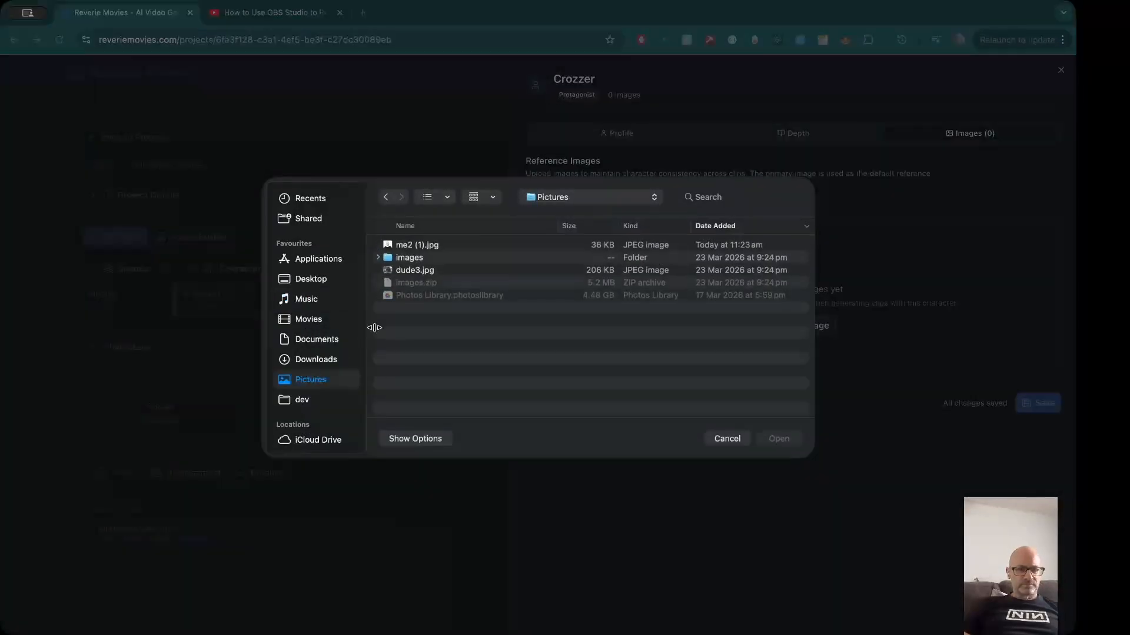
left_click(437, 245)
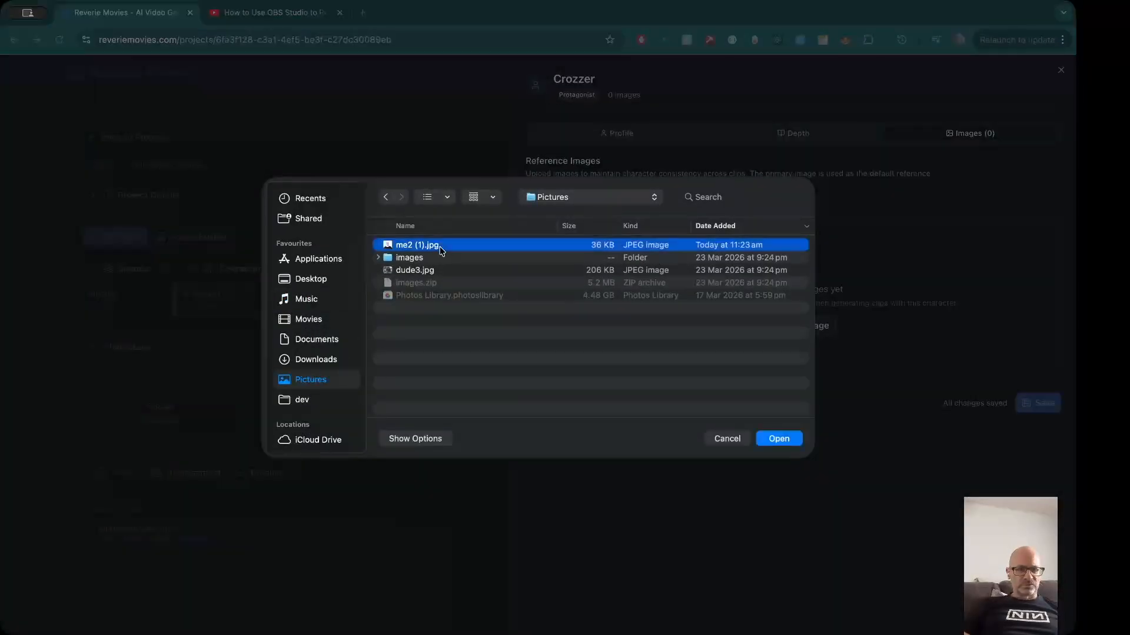
left_click(785, 440)
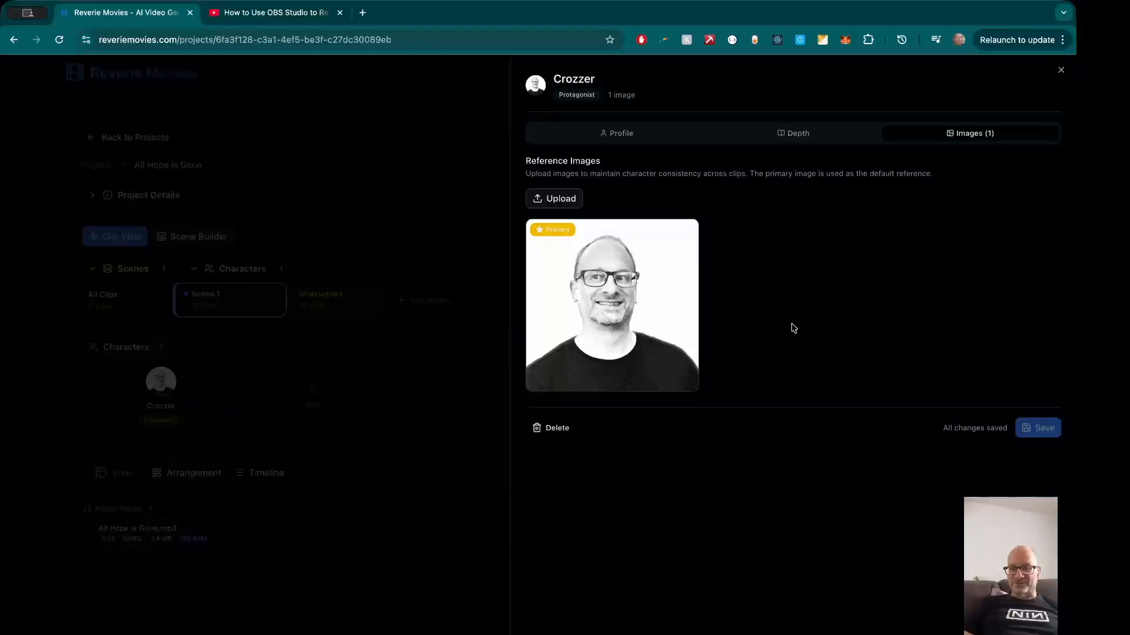
left_click(1061, 71)
scroll(545, 377, "down", 3)
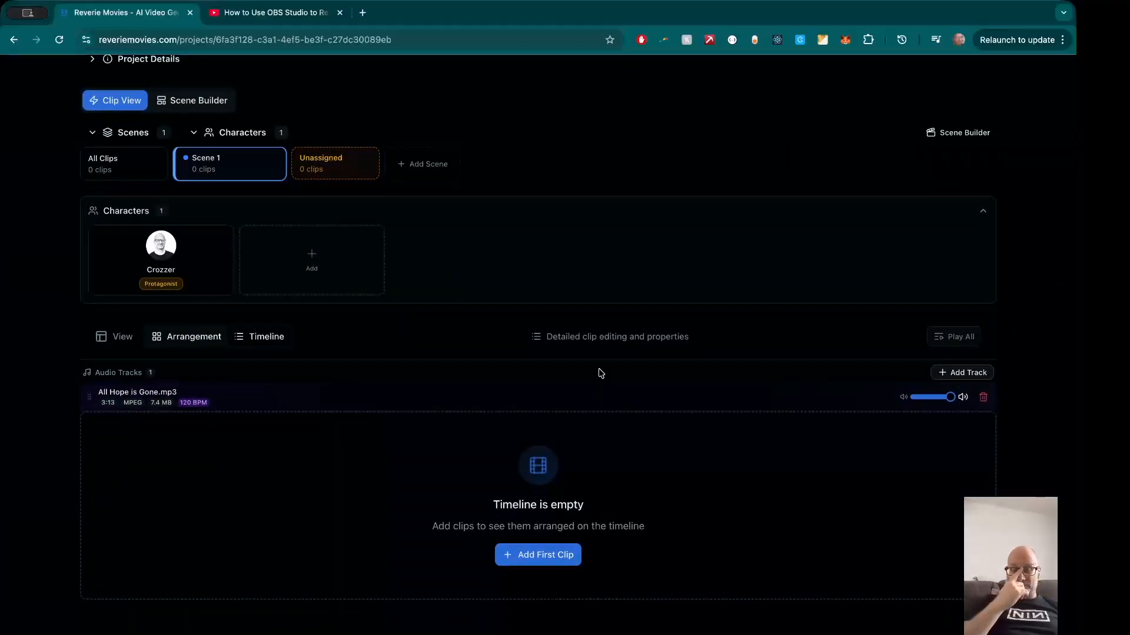
left_click(538, 555)
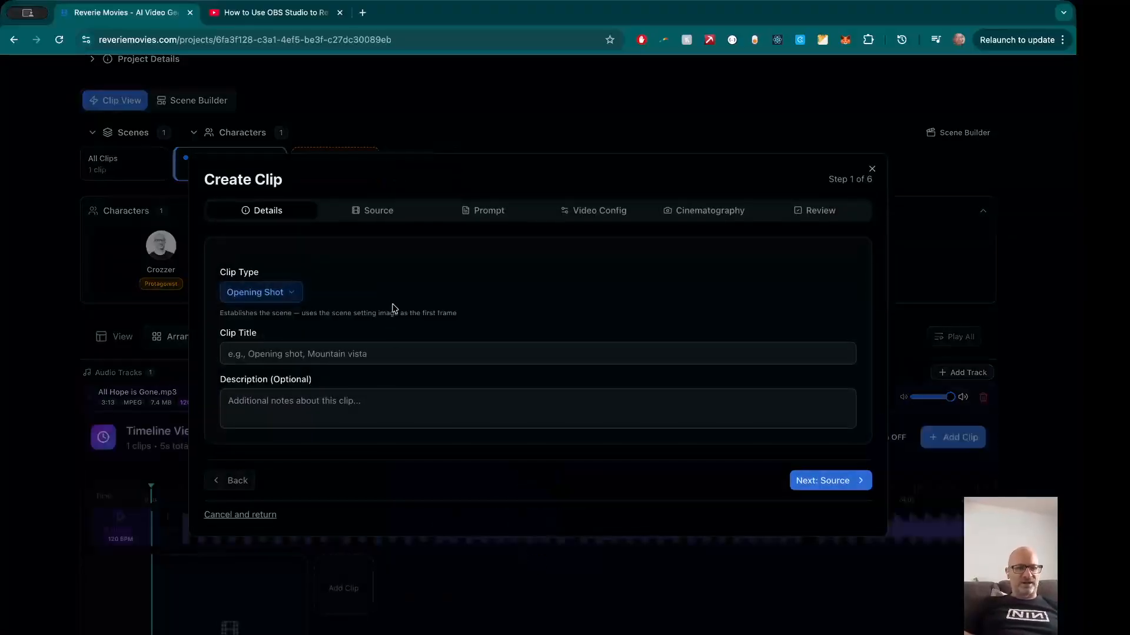
left_click(289, 297)
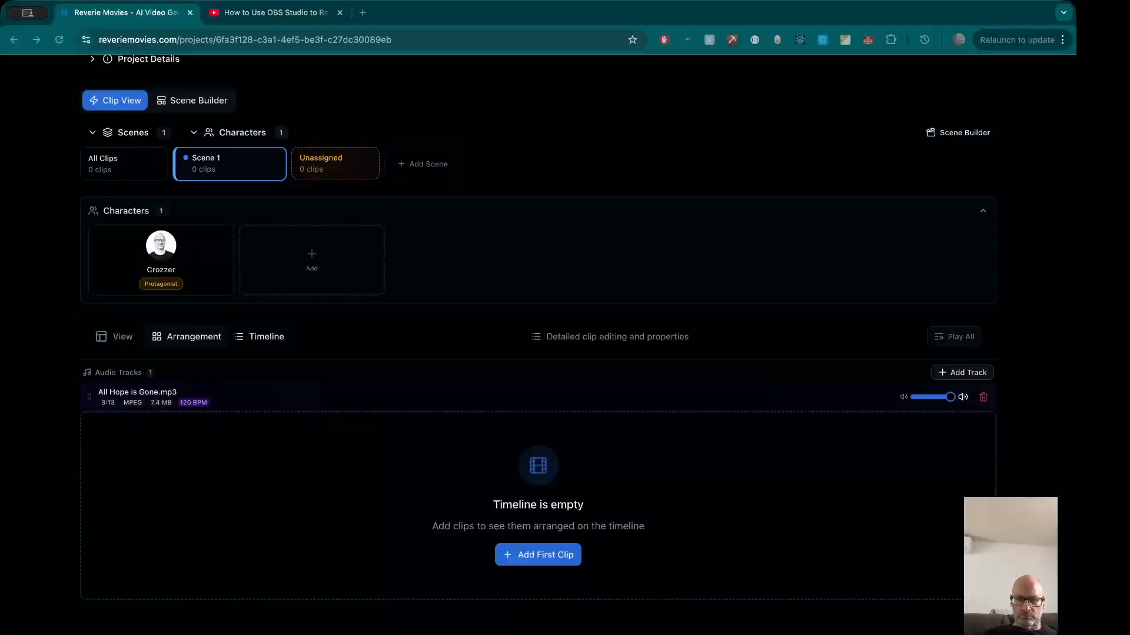
Step: Create the timeline's first clip with Reference as its image source, add the protagonist's character image, and continue to the prompt
left_click(545, 562)
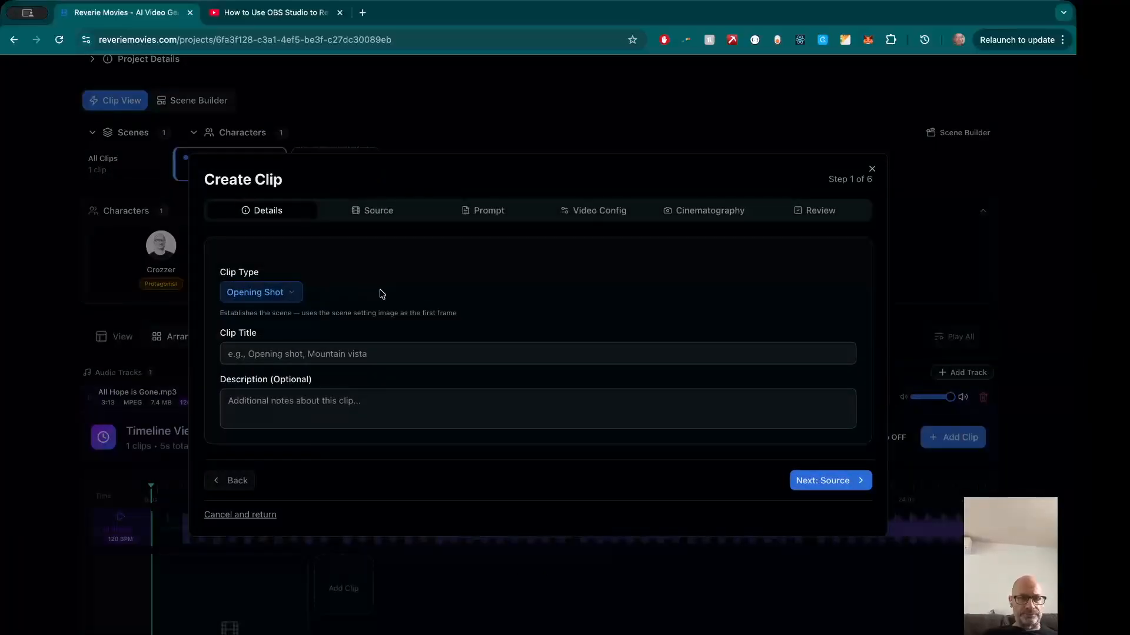
left_click(400, 213)
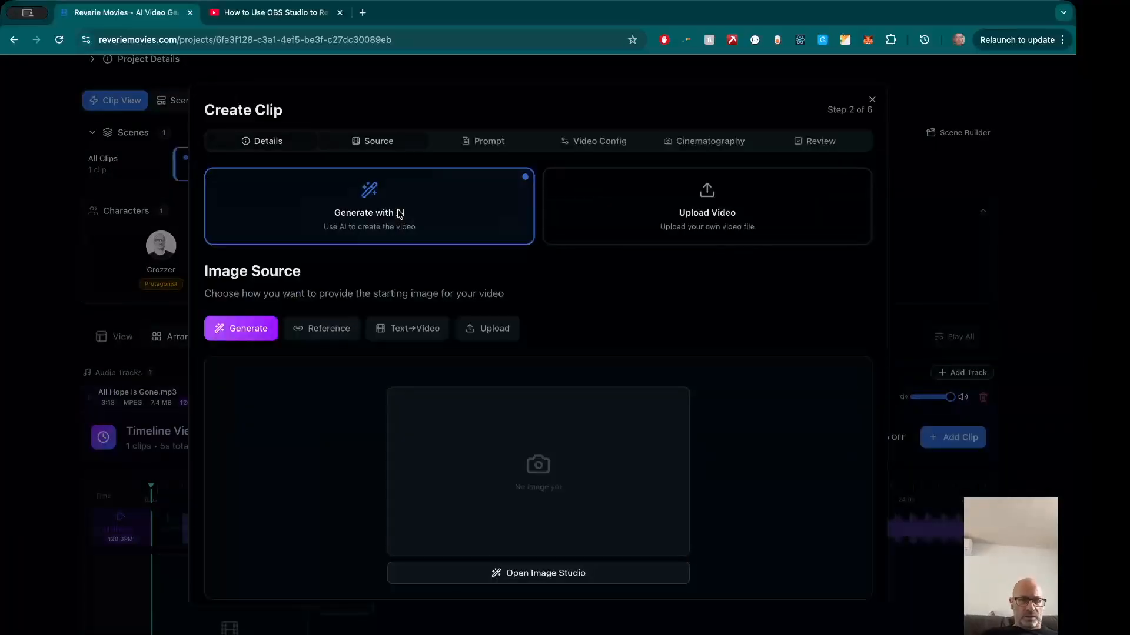
left_click(328, 333)
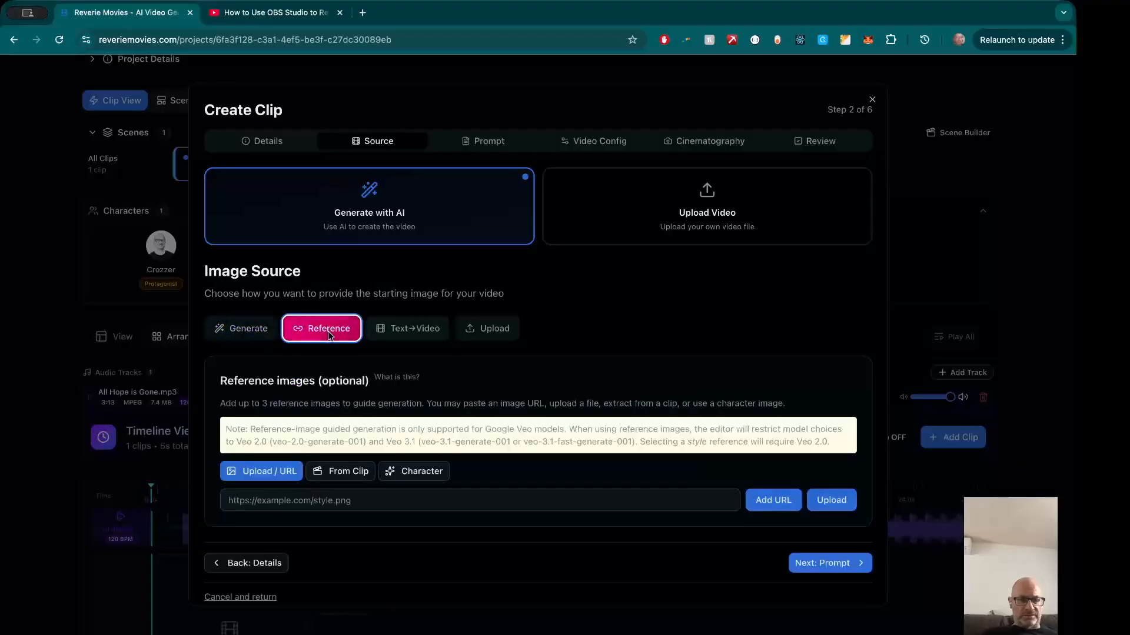
scroll(562, 476, "down", 1)
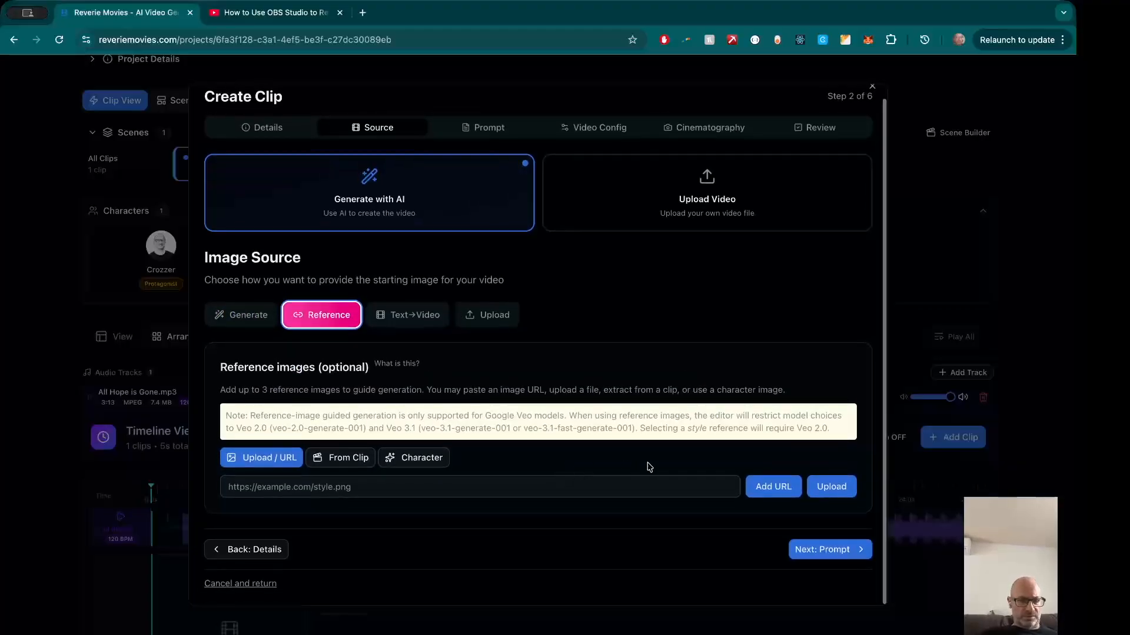
left_click(419, 458)
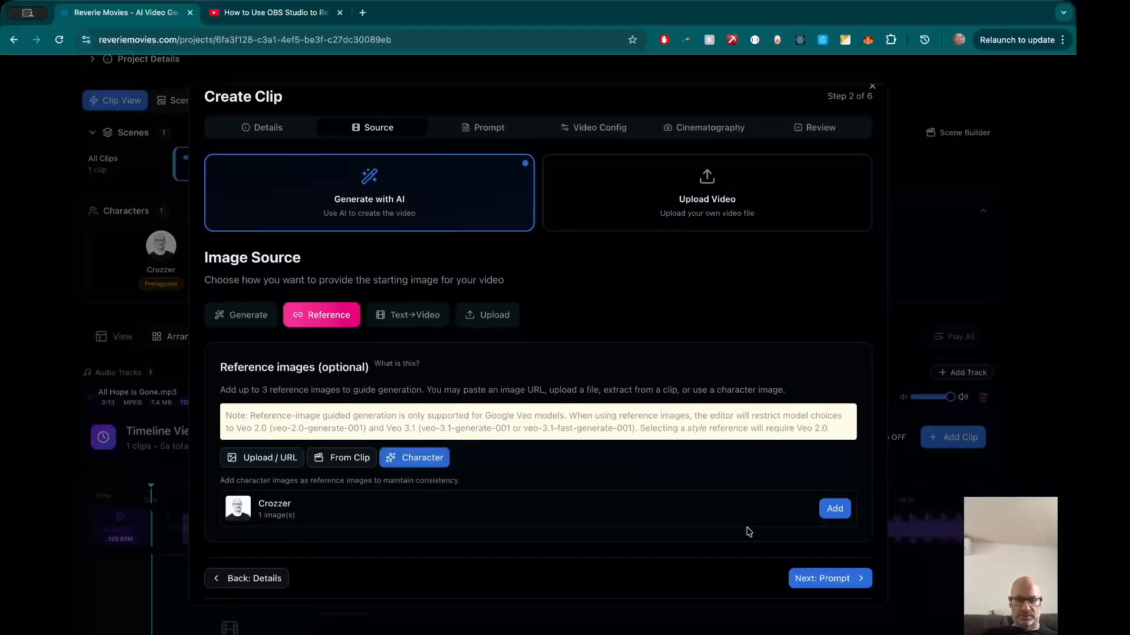
left_click(833, 513)
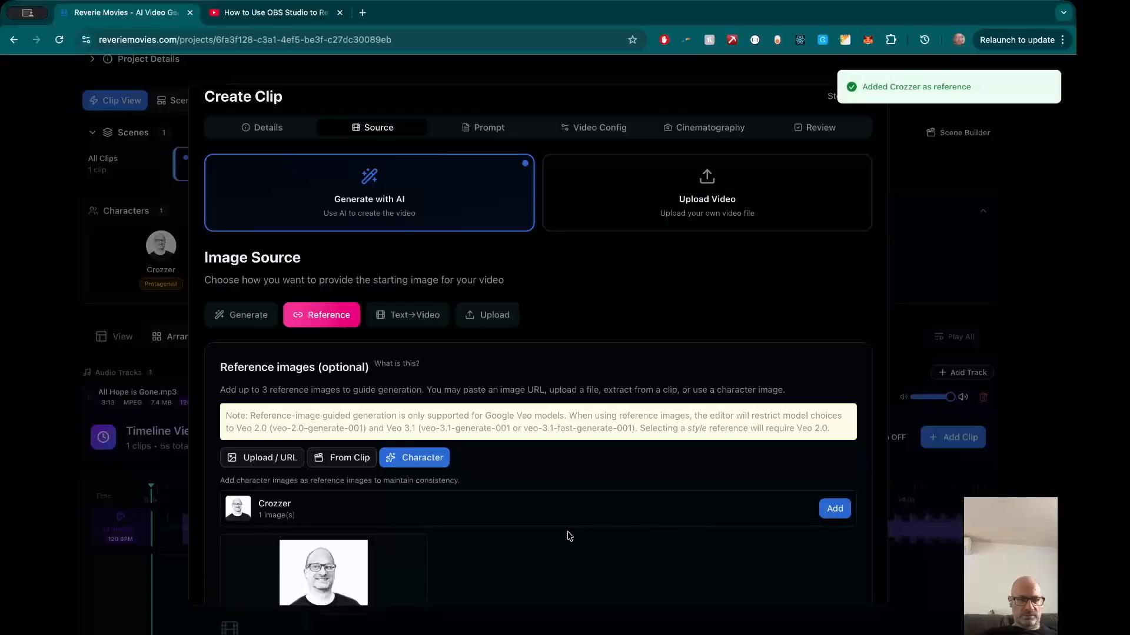
scroll(614, 490, "down", 3)
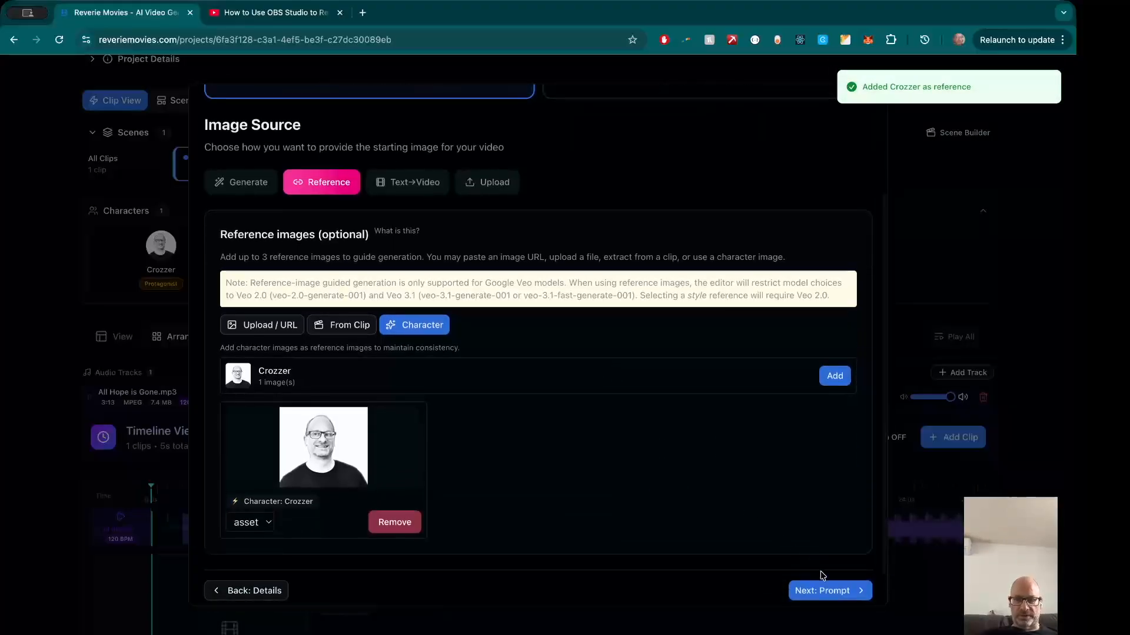
left_click(827, 591)
Step: Write the clip's video prompt: "The character is playing drums, tapping out a 120 bpm simple 1, 2-type beat, alternating between kick and snare"
left_click(301, 348)
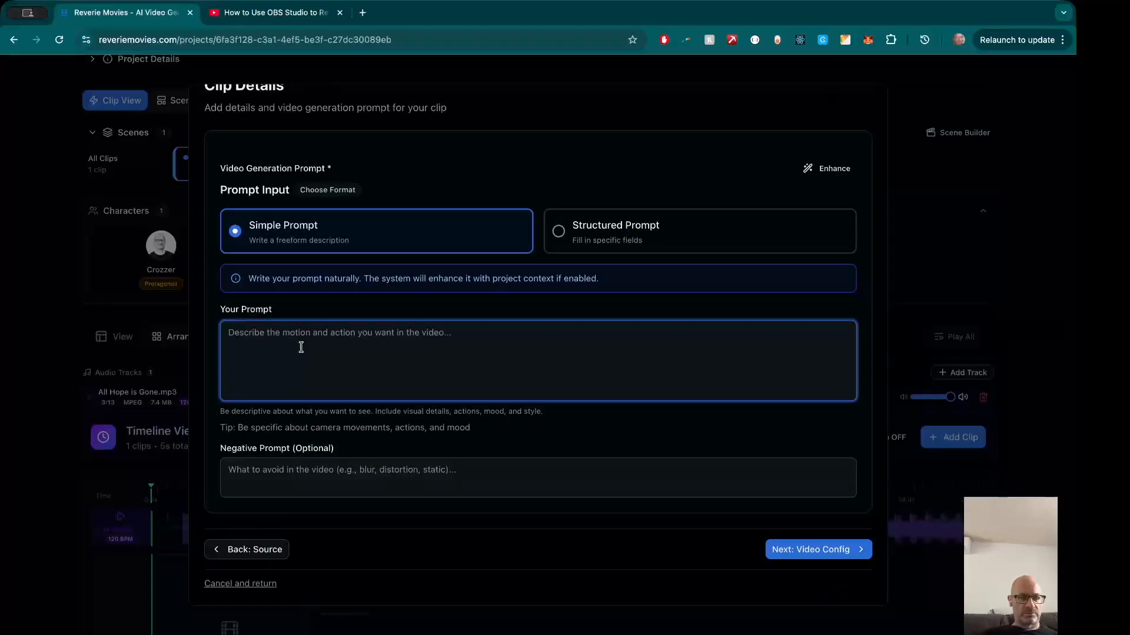
type("The character is playing ")
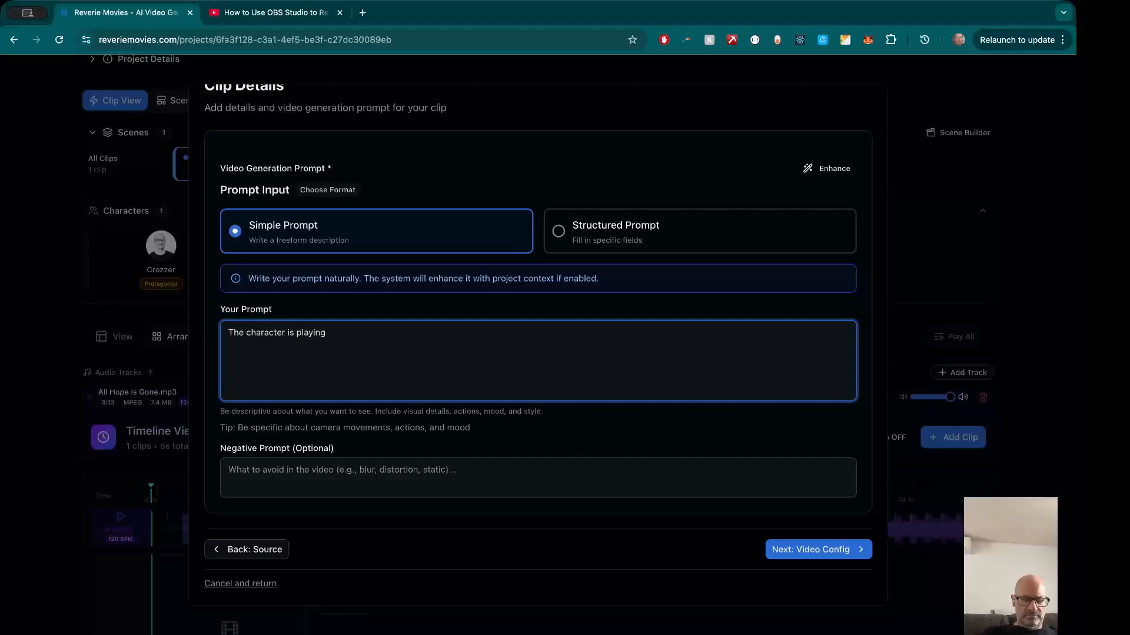
type("drums")
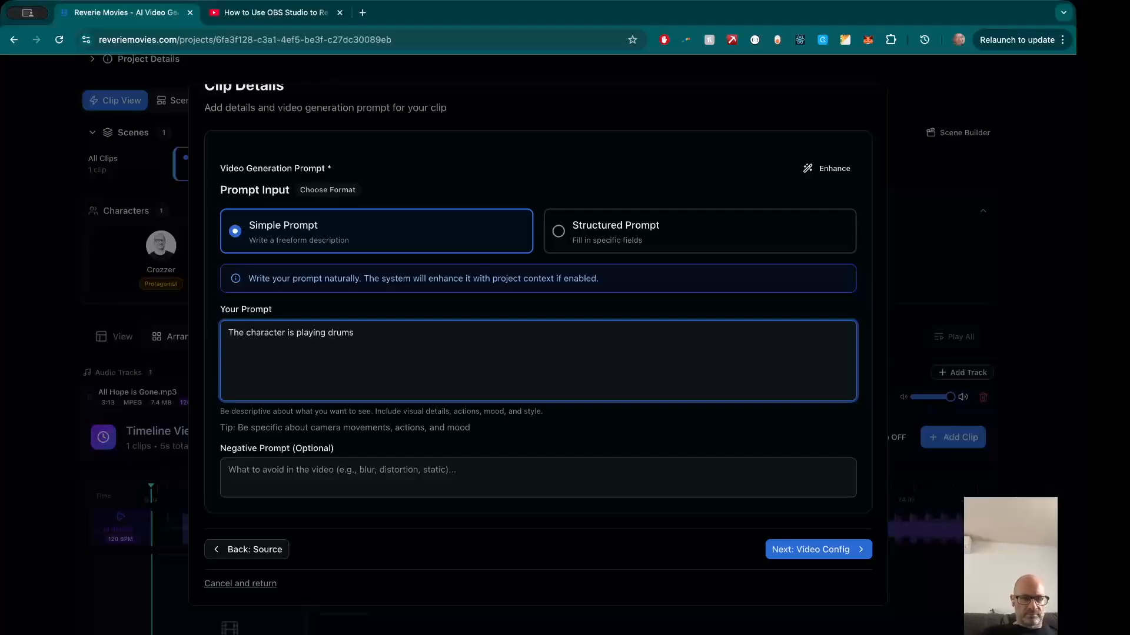
type(", tap")
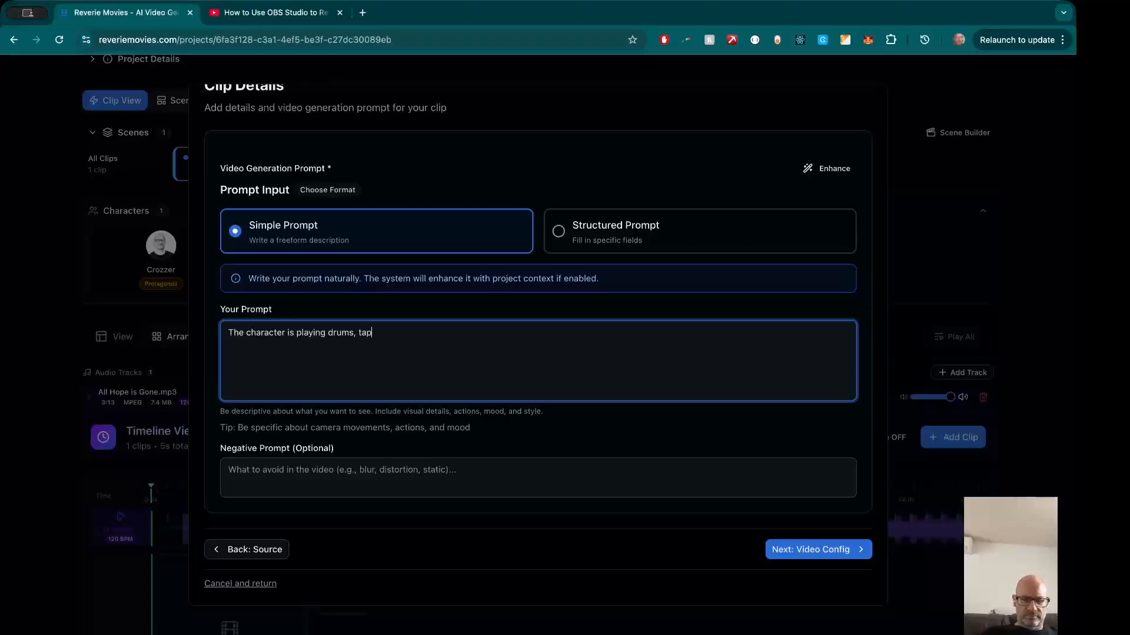
type("ping out a 120 bpm")
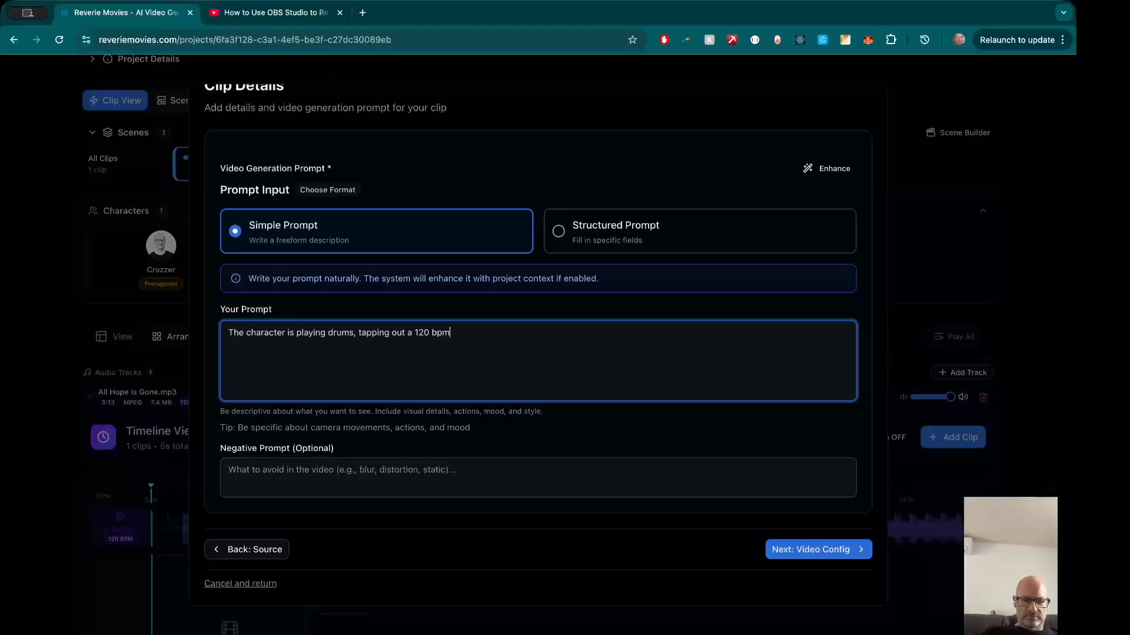
type(" simple 1")
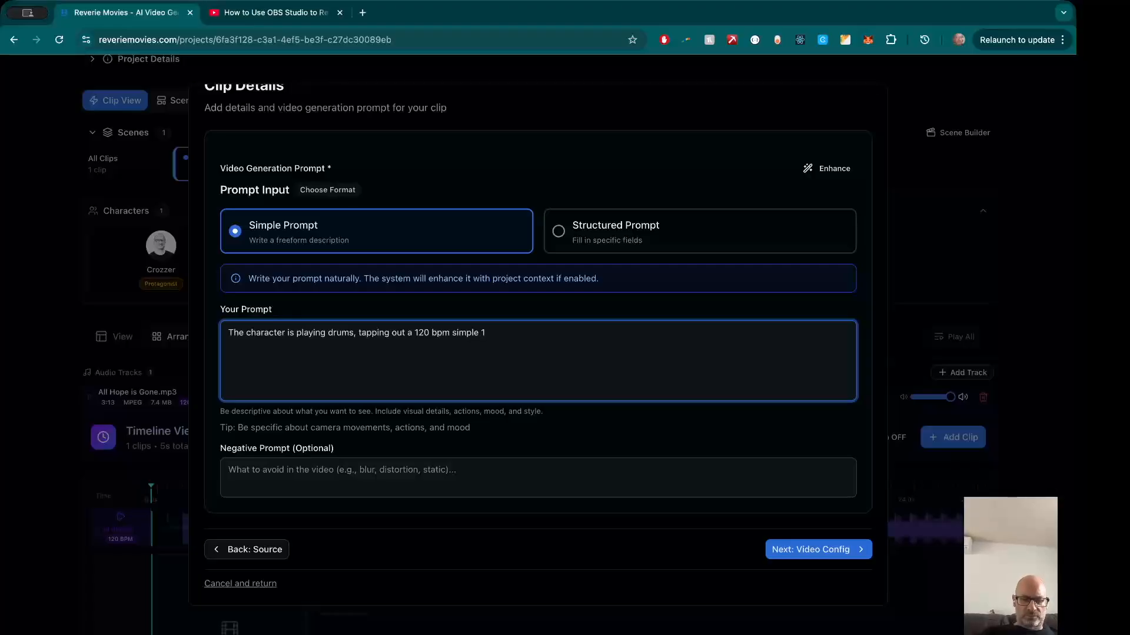
type(", 2-stype beat")
key("BackSpace")
key("End")
type(", alter")
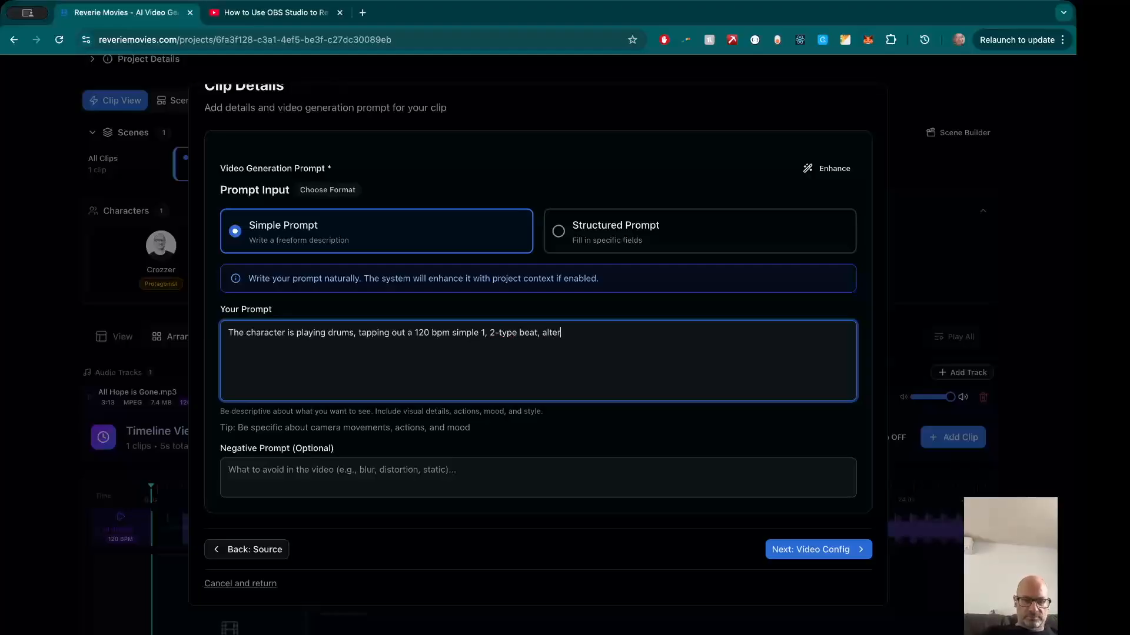
type("nating b")
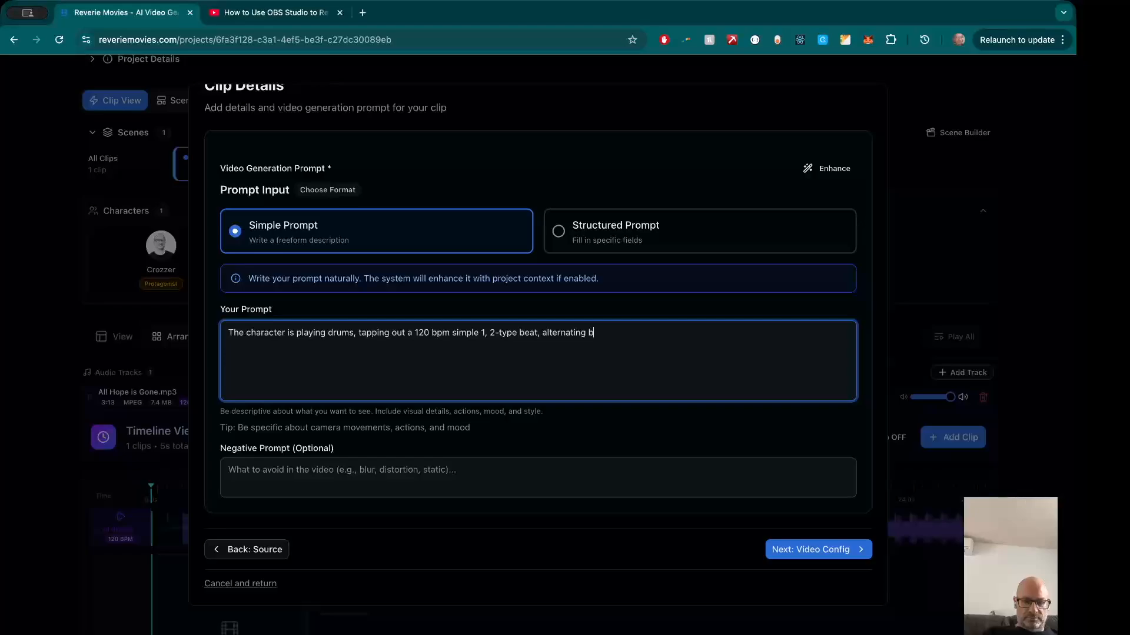
type("etween kick and snare")
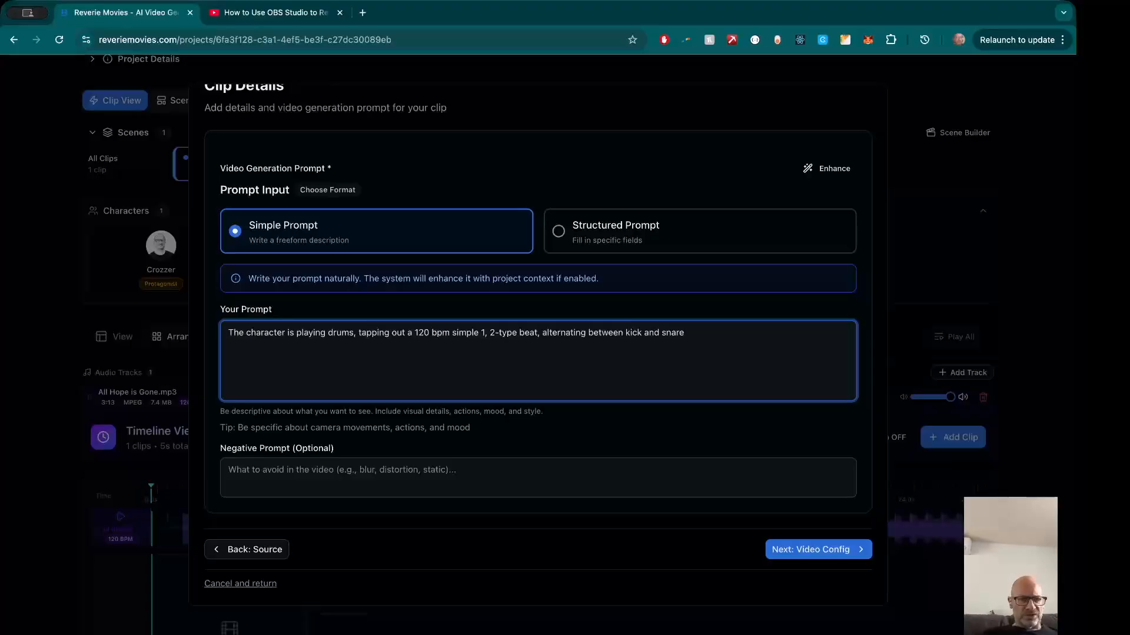
Step: Accept the video configuration of Google Veo 3.1 Fast, 8 seconds, 9:16 and 720p without audio, continuing to the cinematography settings
left_click(829, 548)
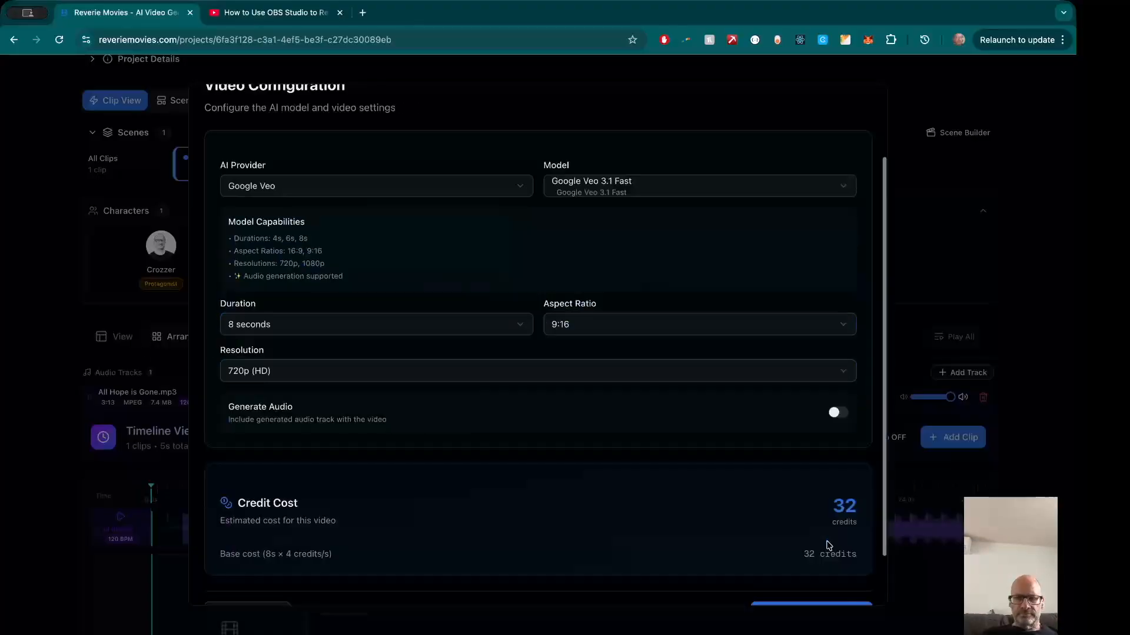
scroll(688, 531, "down", 3)
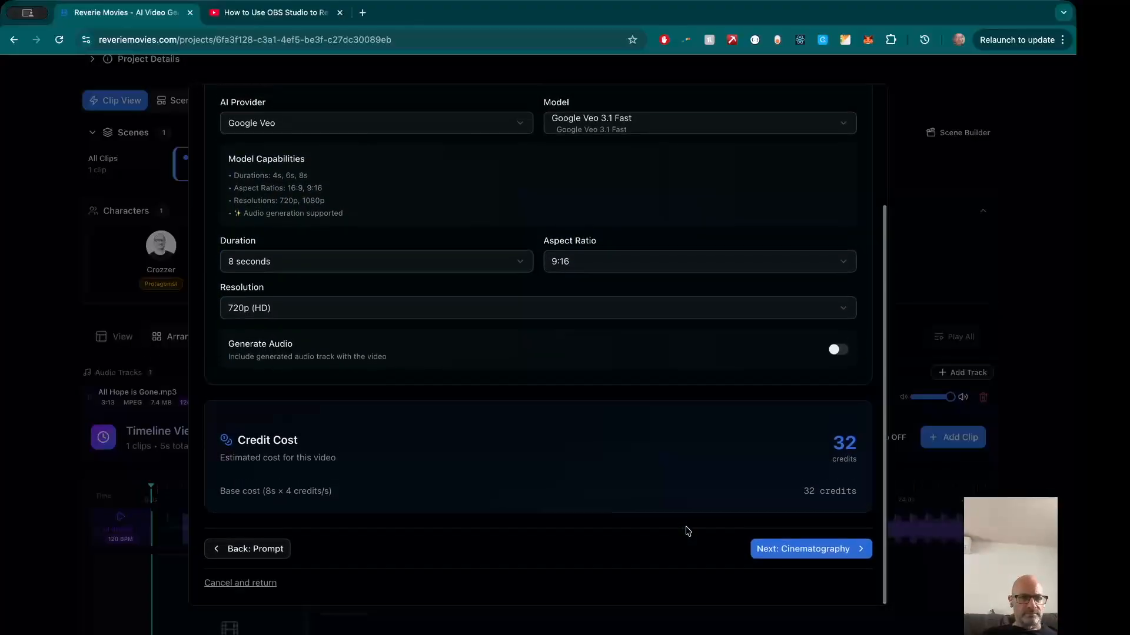
left_click(830, 550)
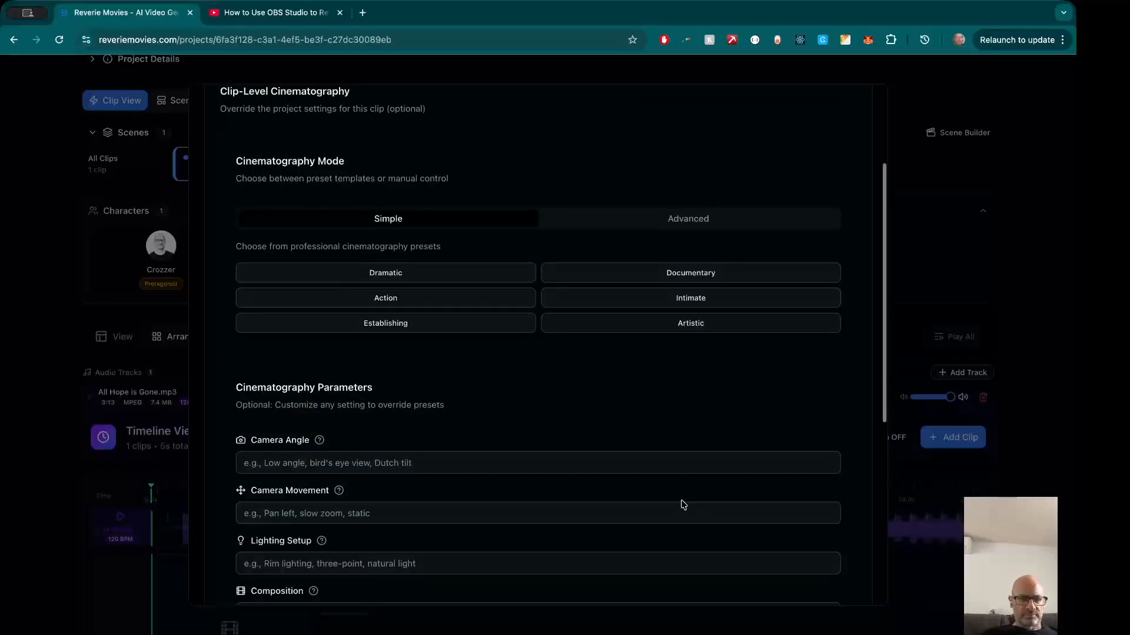
Step: Leave the clip's cinematography parameters empty, continue to the review and generate the video
scroll(681, 502, "down", 5)
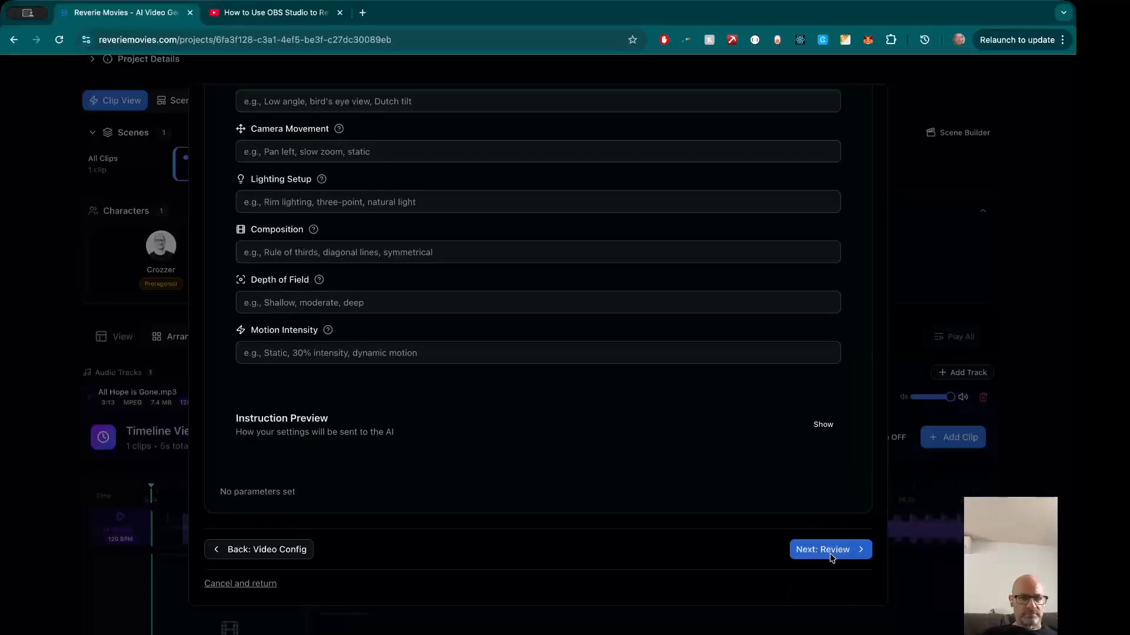
left_click(832, 550)
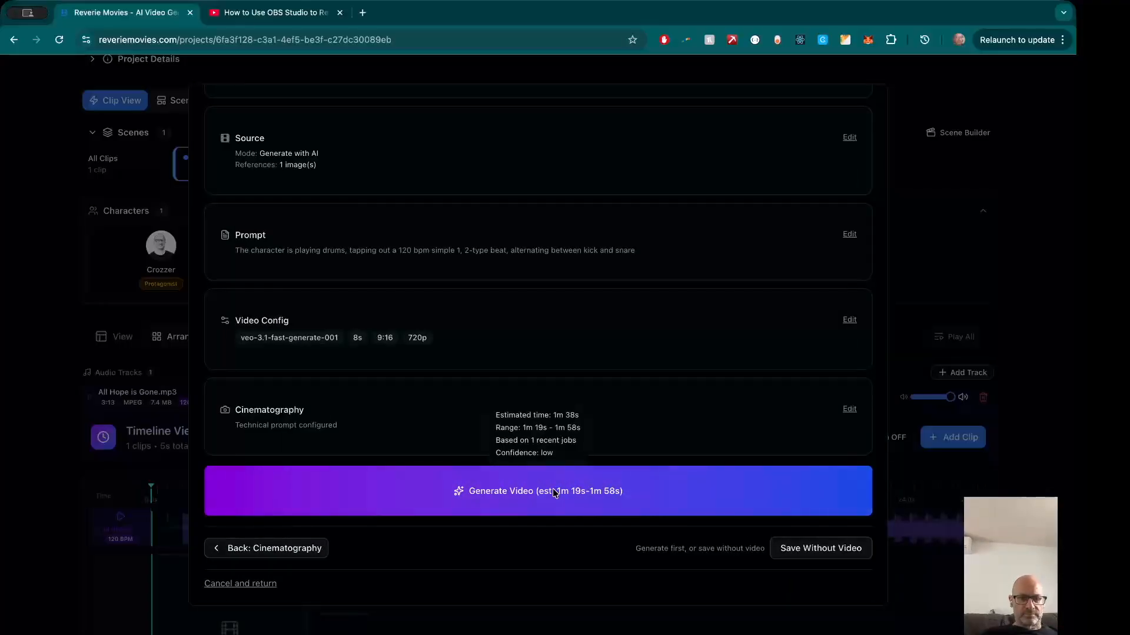
left_click(606, 493)
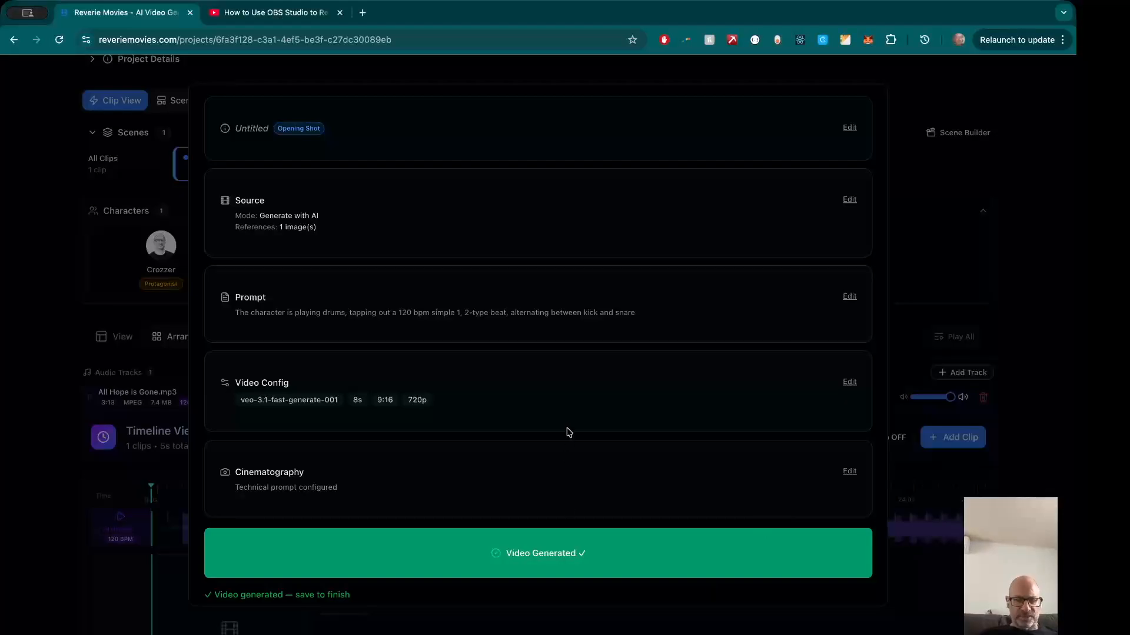
Step: Watch the generated drumming video in full screen and return to the clip review
scroll(568, 433, "down", 5)
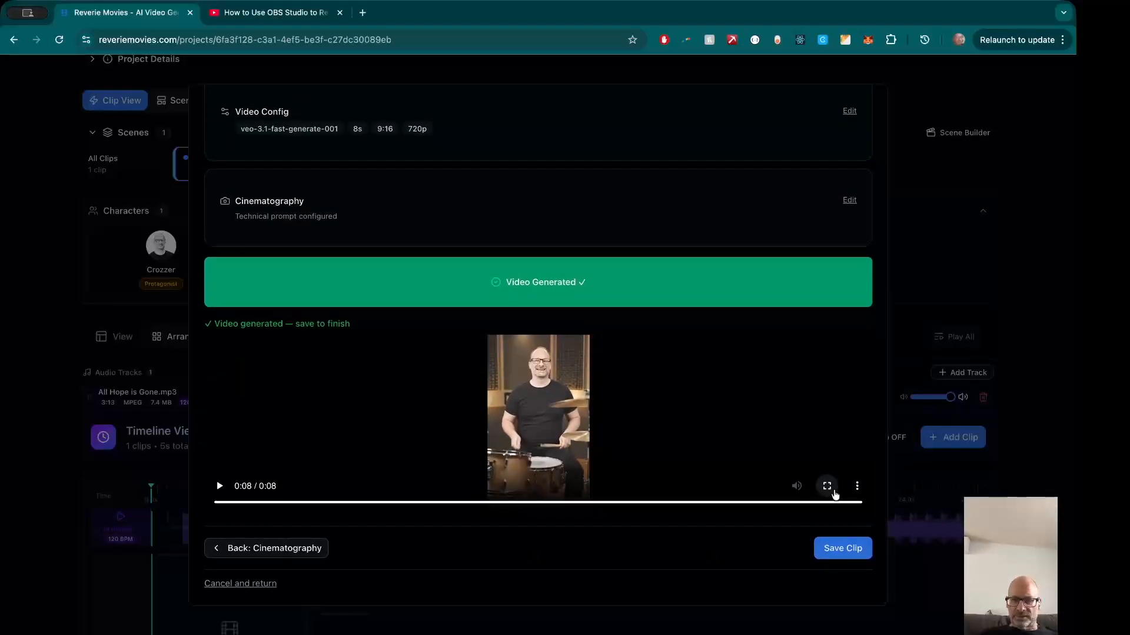
left_click(826, 487)
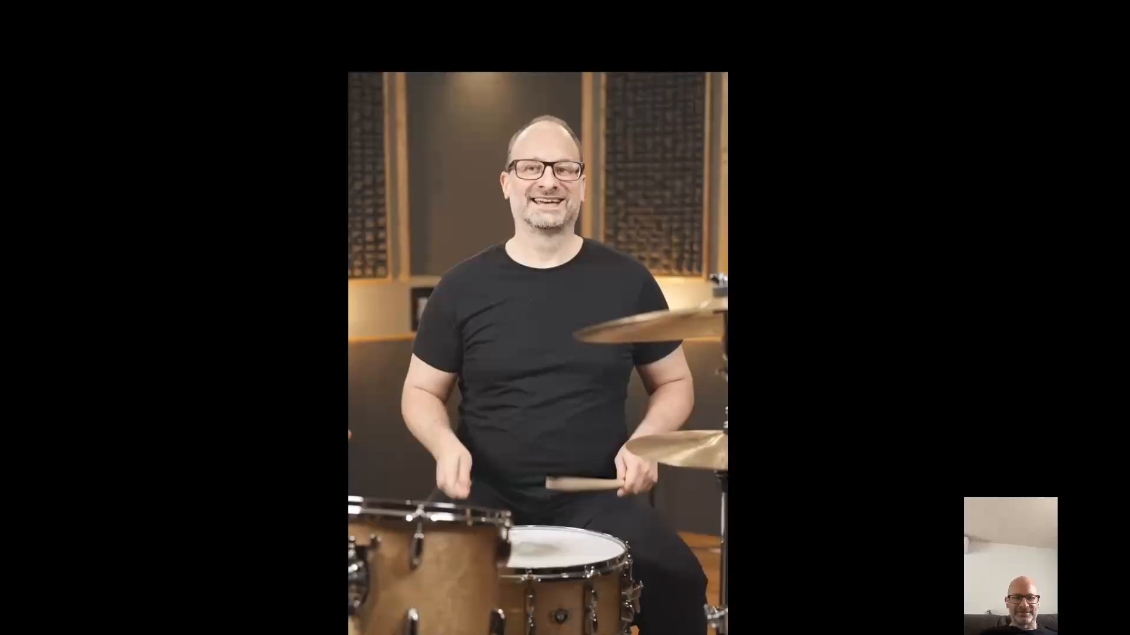
key("Escape")
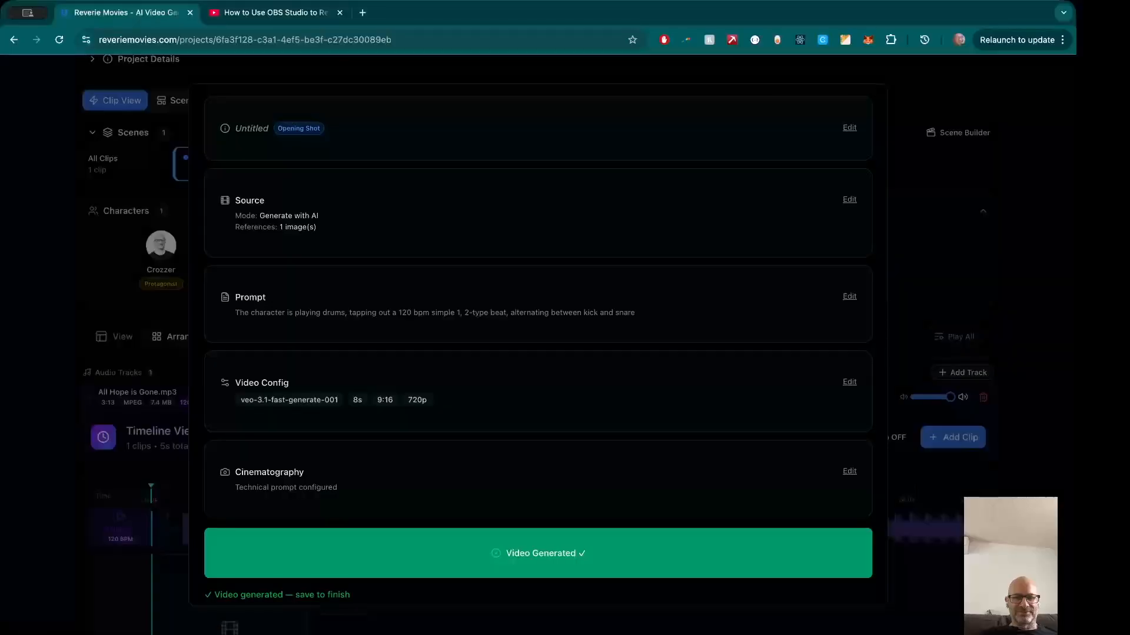
Step: Add a new line to the clip's prompt: "They only hit the snare once every beat, and no other drum other than snare and kick"
scroll(506, 365, "up", 2)
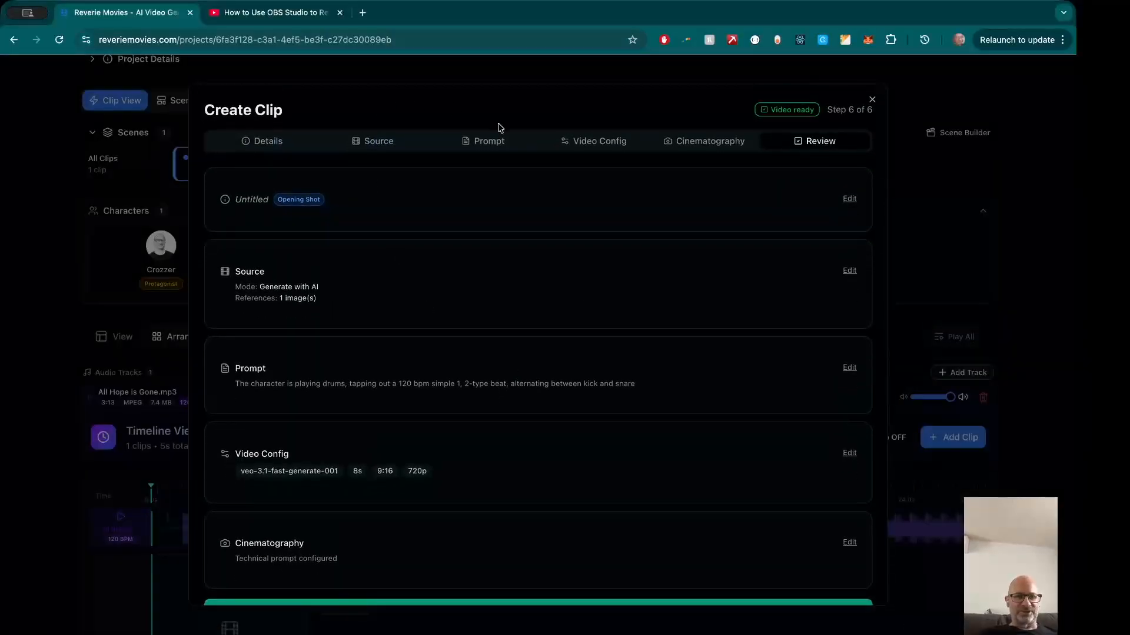
left_click(501, 143)
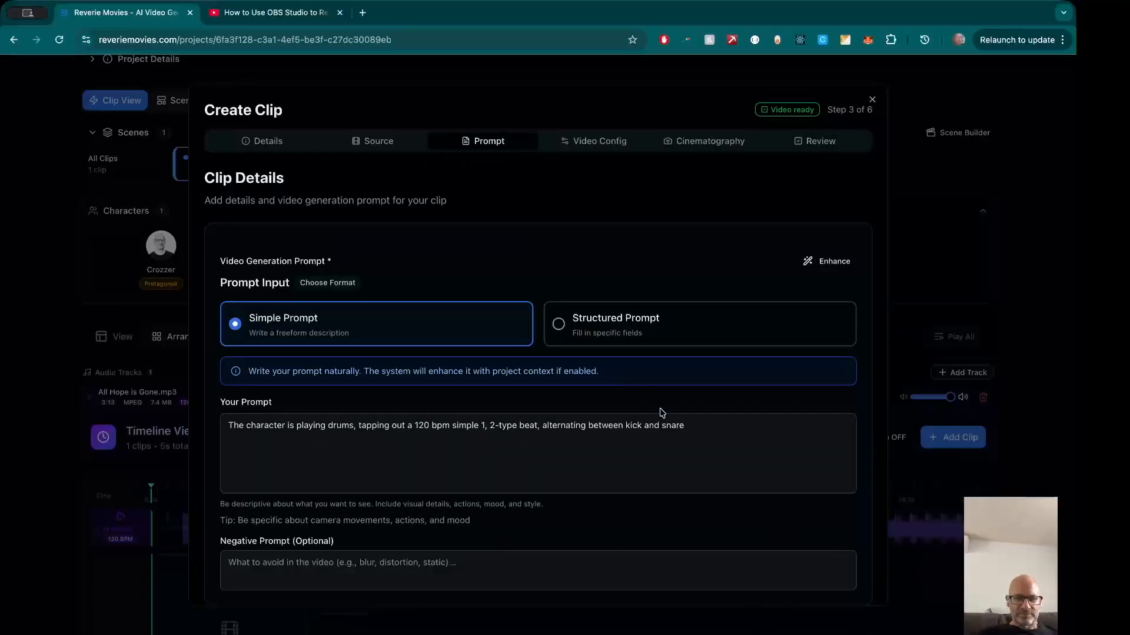
left_click(722, 429)
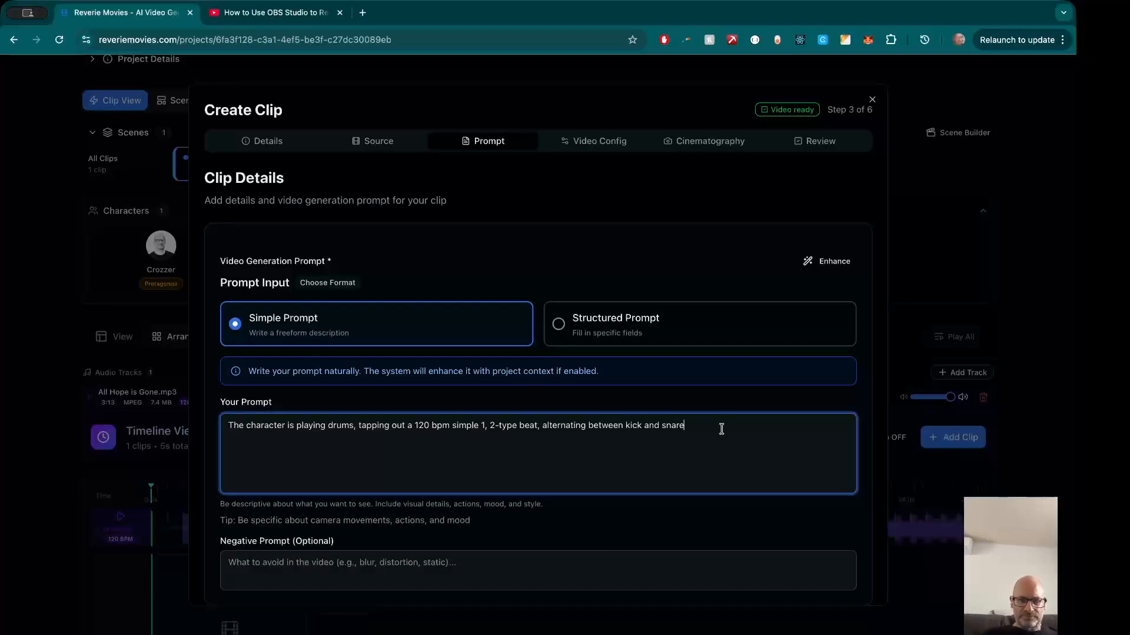
type(".")
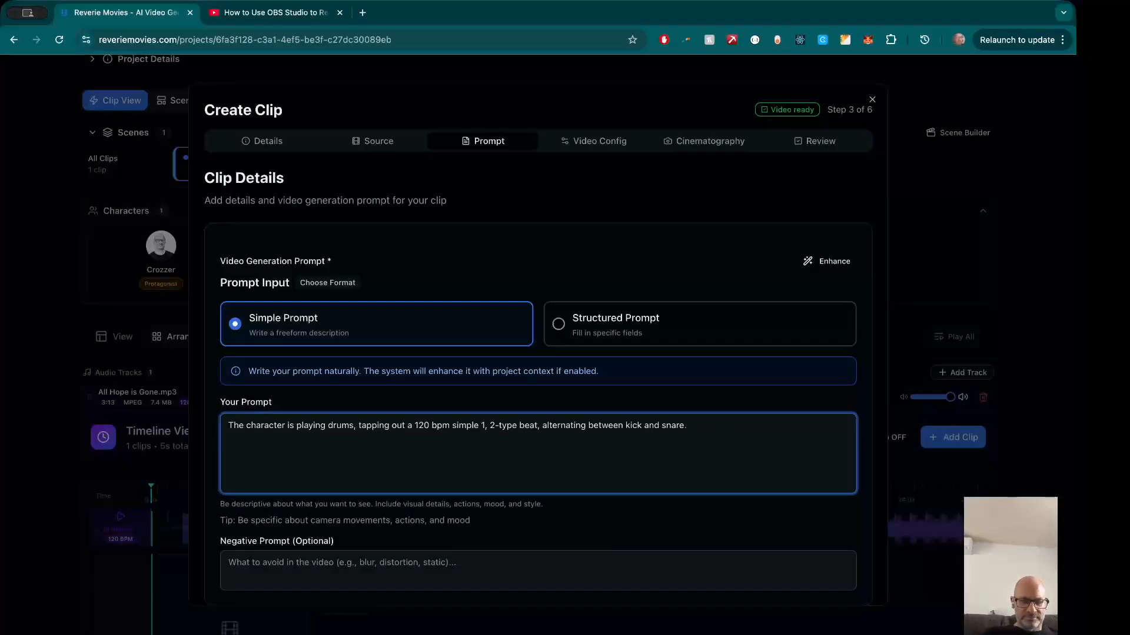
key("Return")
type("They")
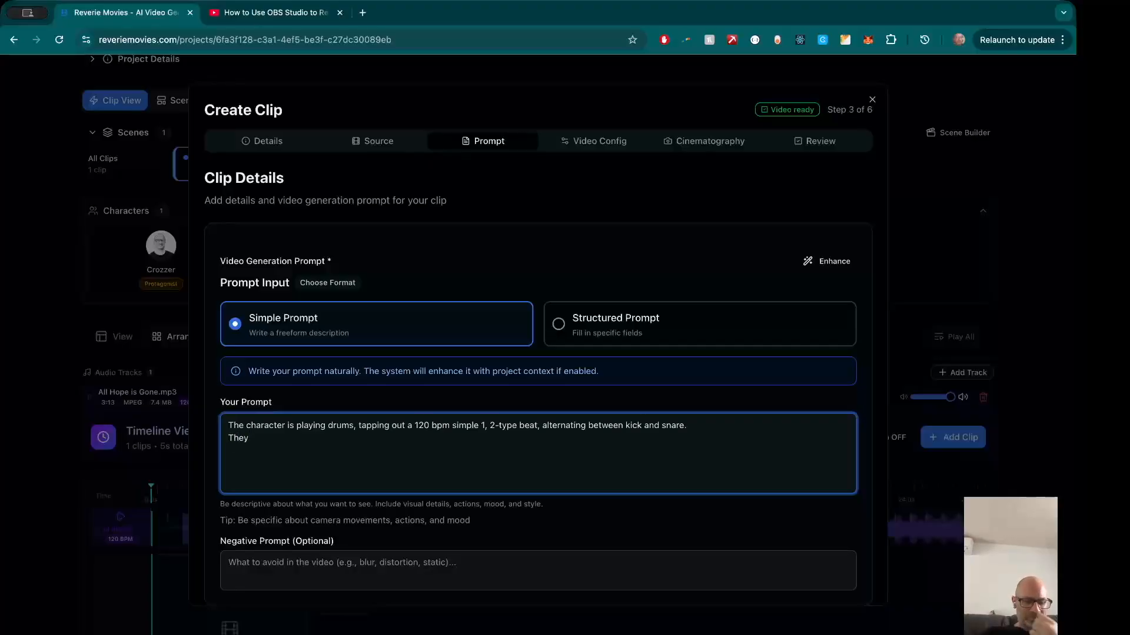
type(" tap")
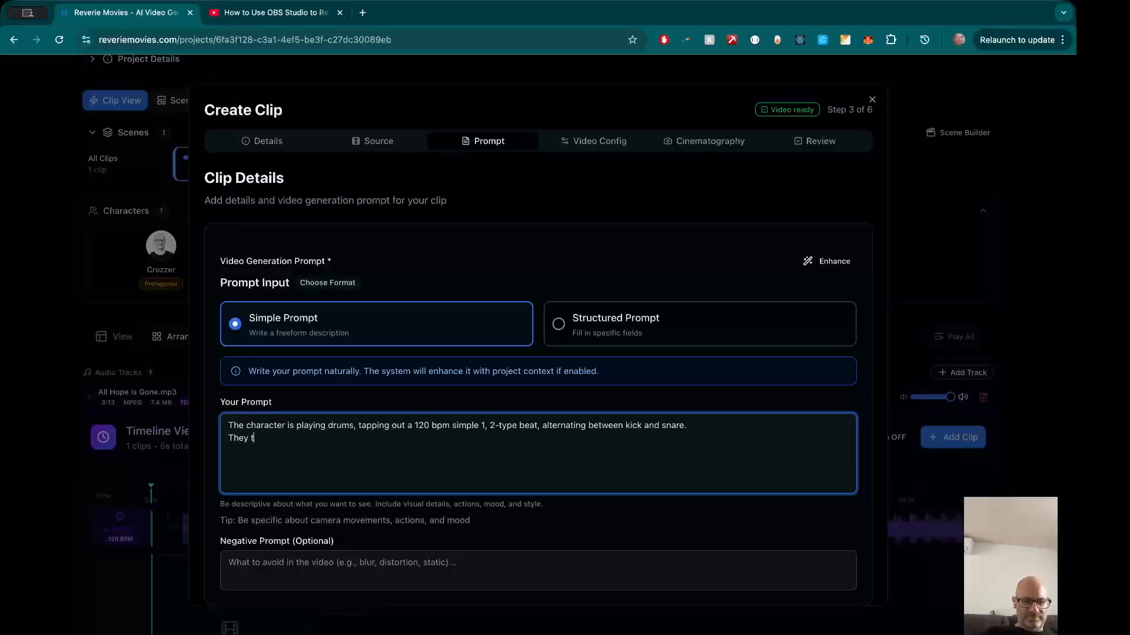
key("BackSpace")
key("BackSpace")
key("BackSpace")
type("only hit the snare")
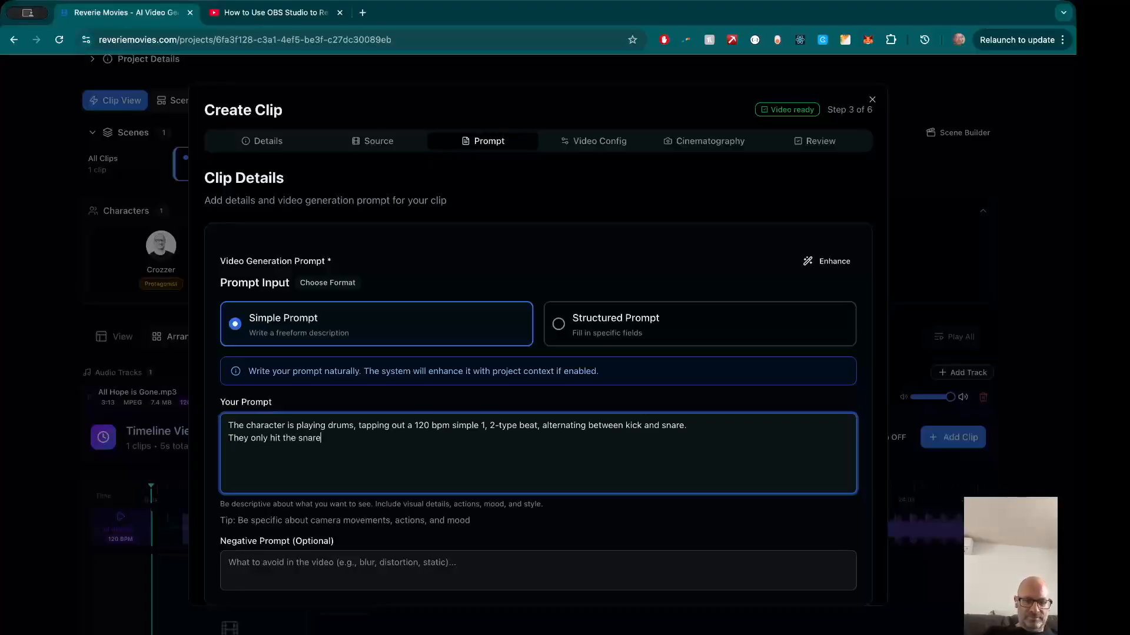
type(" once every beat")
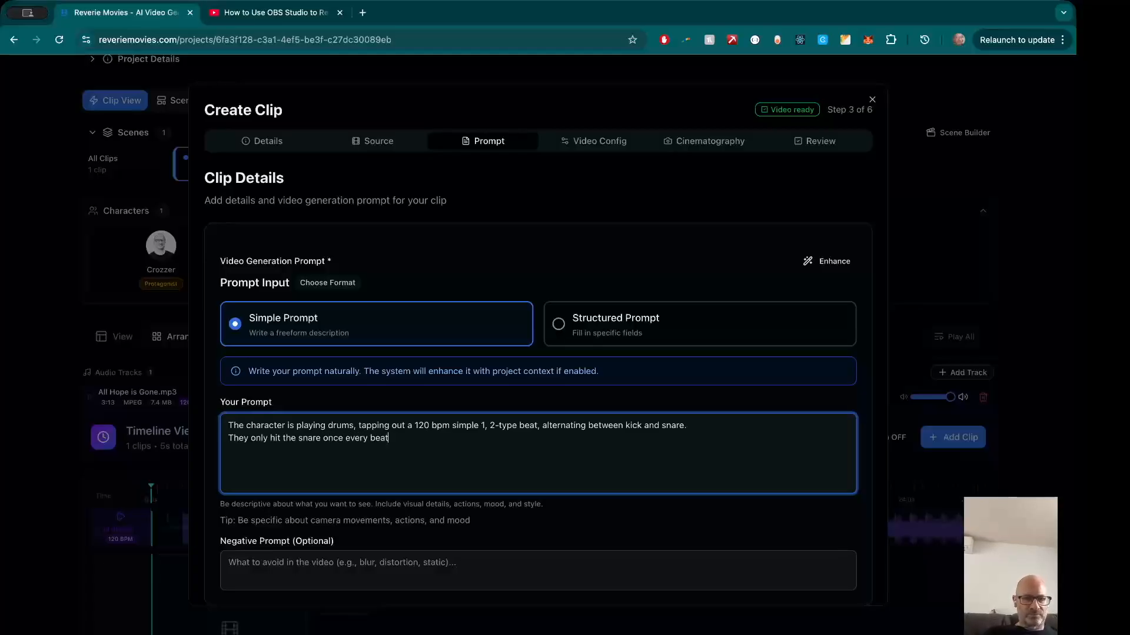
type(",")
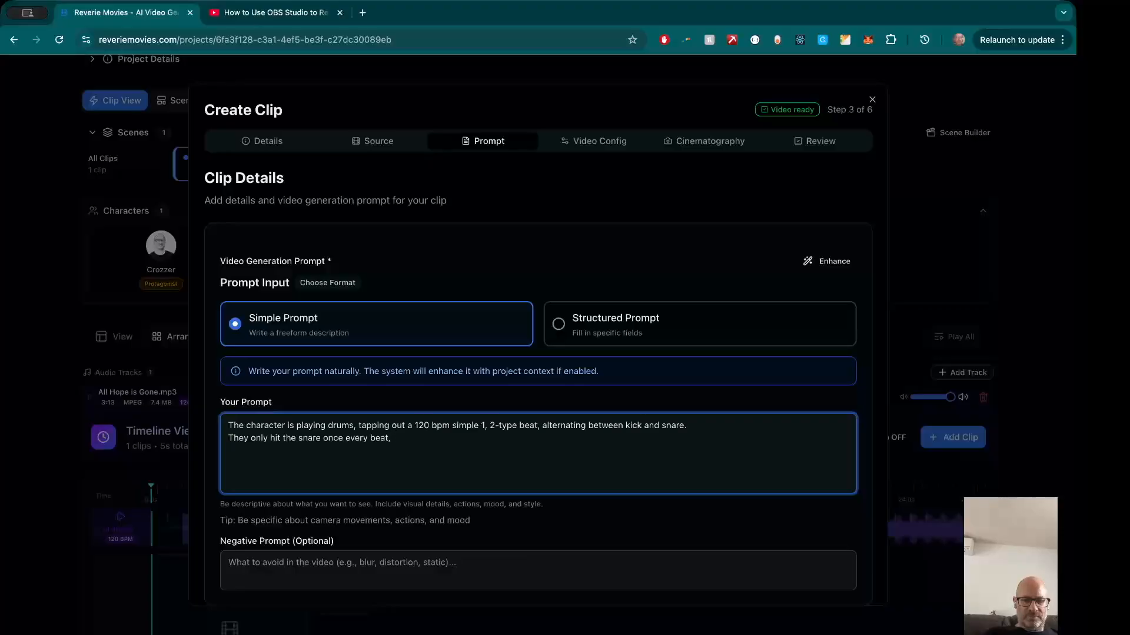
type("and")
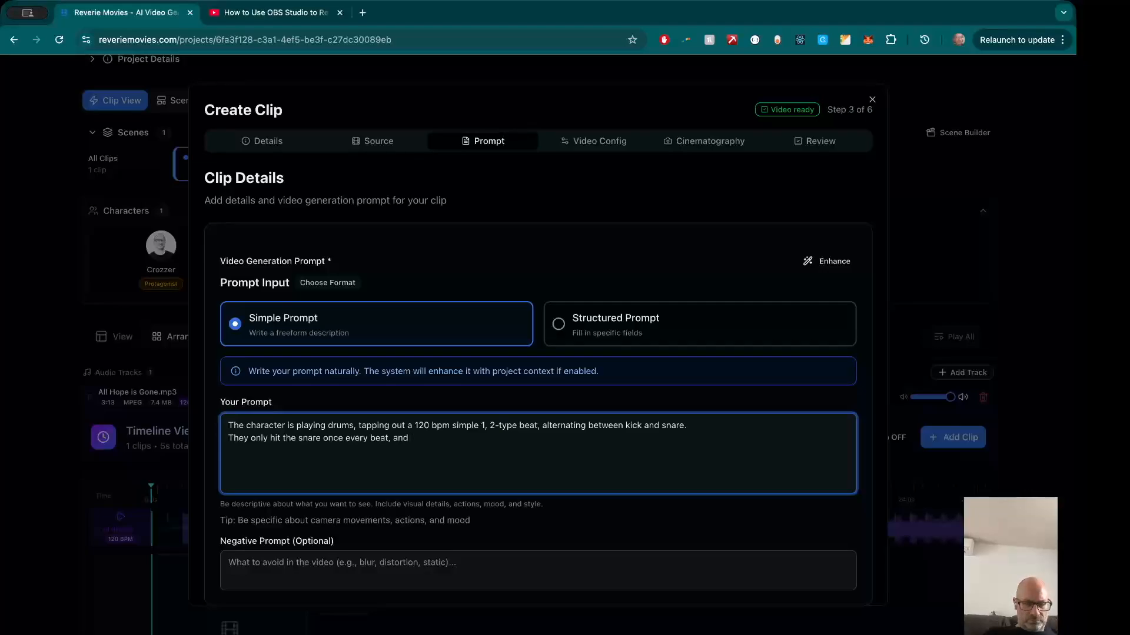
type("no other")
type("mo")
type("vement")
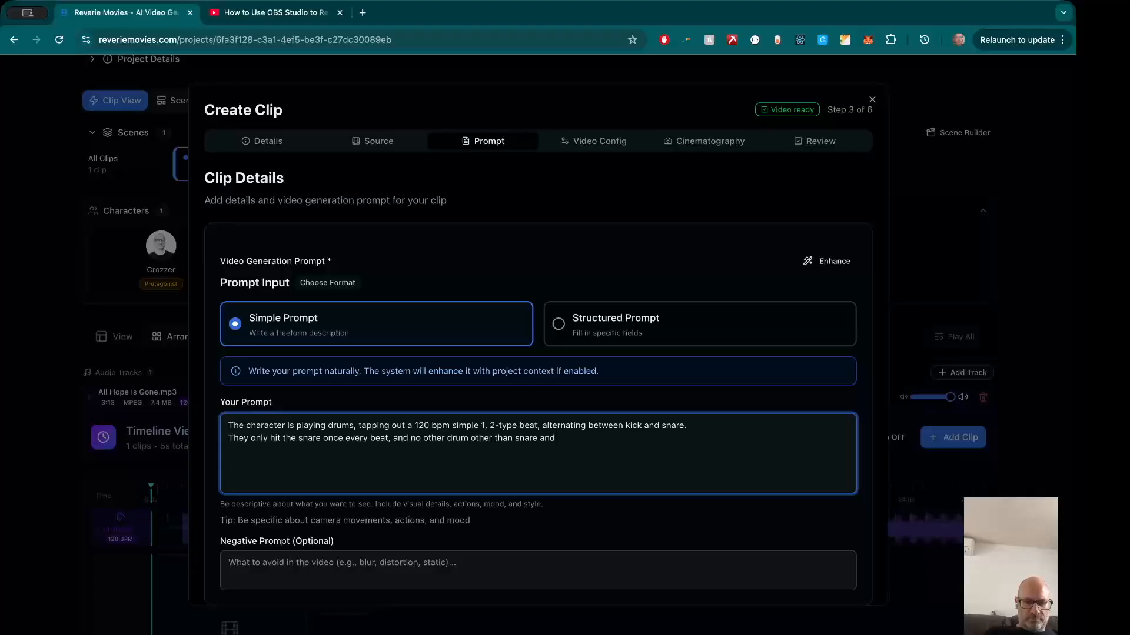
Step: Try to regenerate the video directly from the clip review using the revised prompt
scroll(802, 510, "down", 3)
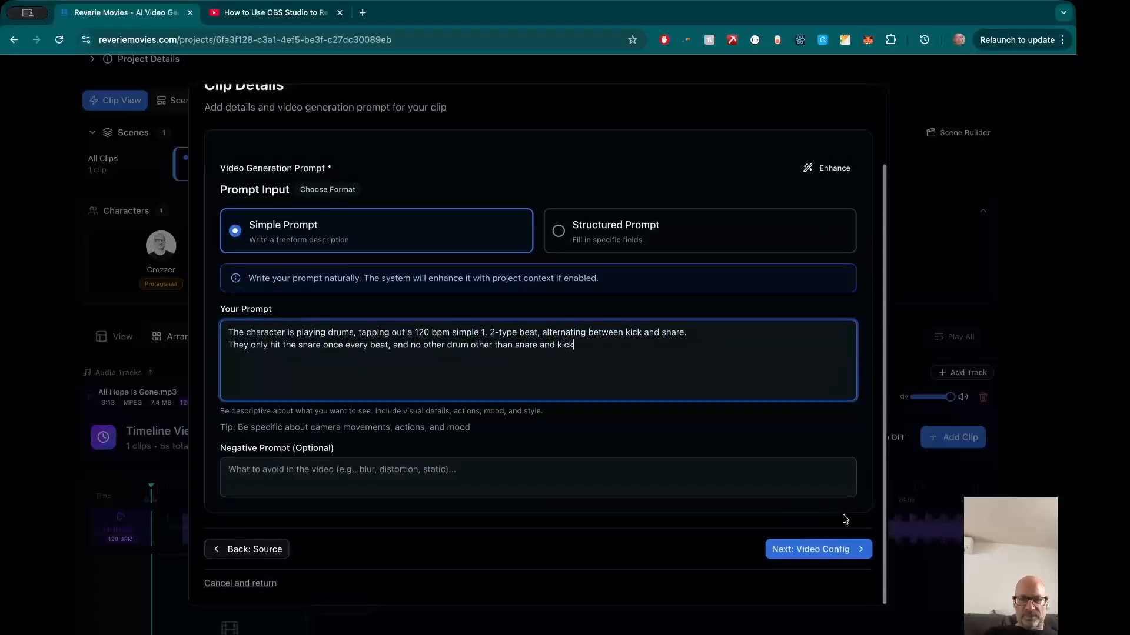
scroll(712, 282, "up", 3)
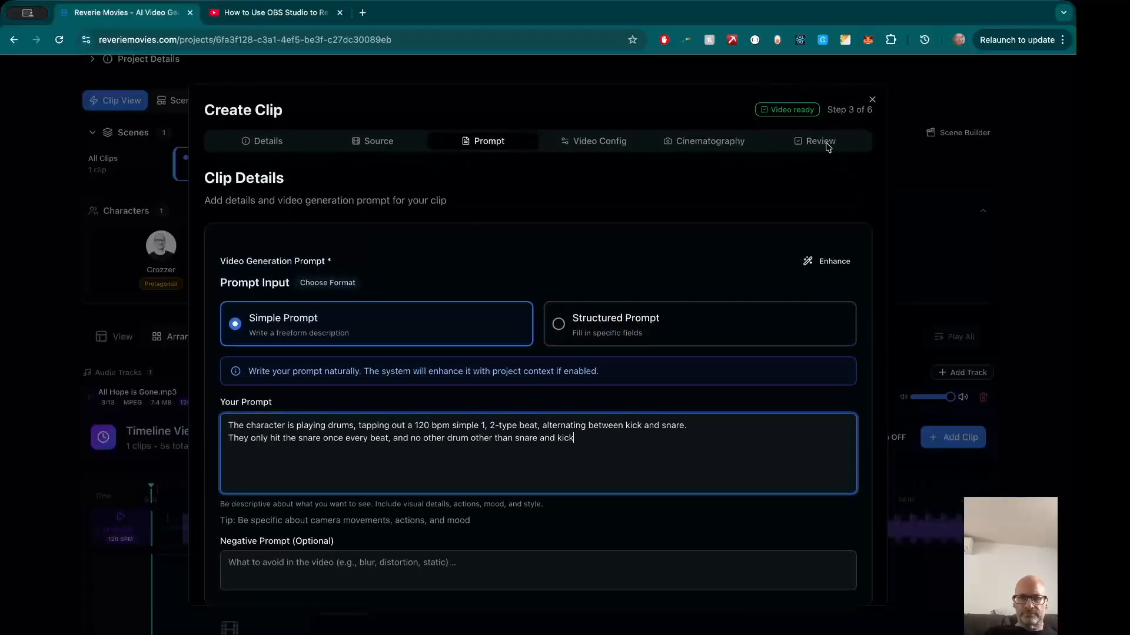
left_click(826, 143)
scroll(617, 364, "down", 6)
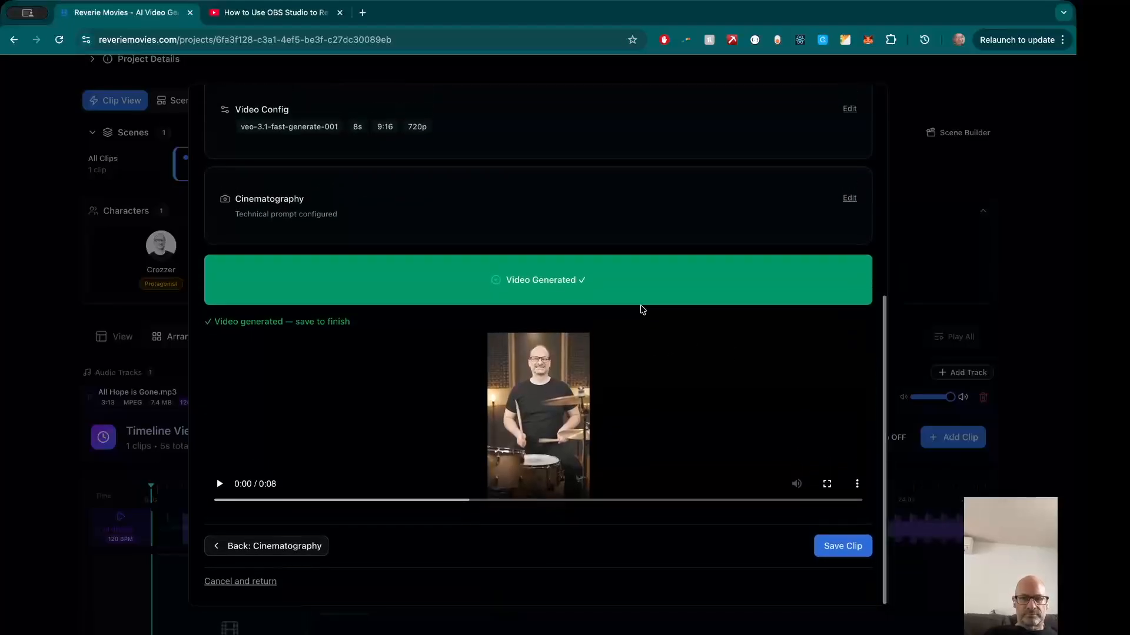
left_click(629, 286)
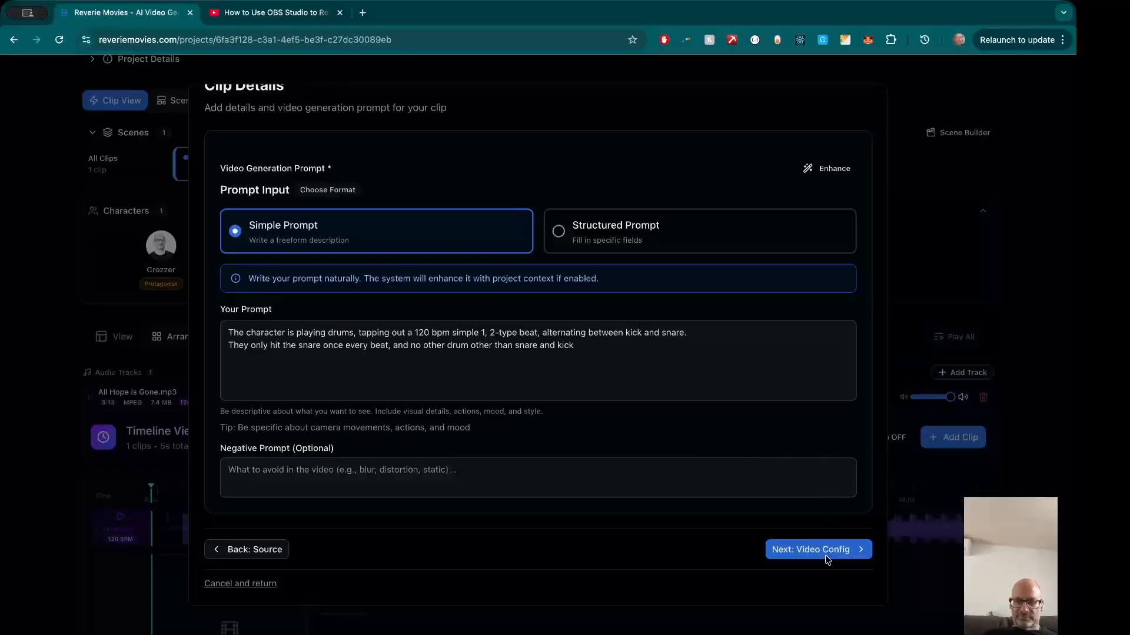
Step: Take the revised prompt through the existing video configuration and empty cinematography settings to the review, and regenerate the video
left_click(826, 556)
scroll(688, 537, "down", 3)
left_click(776, 549)
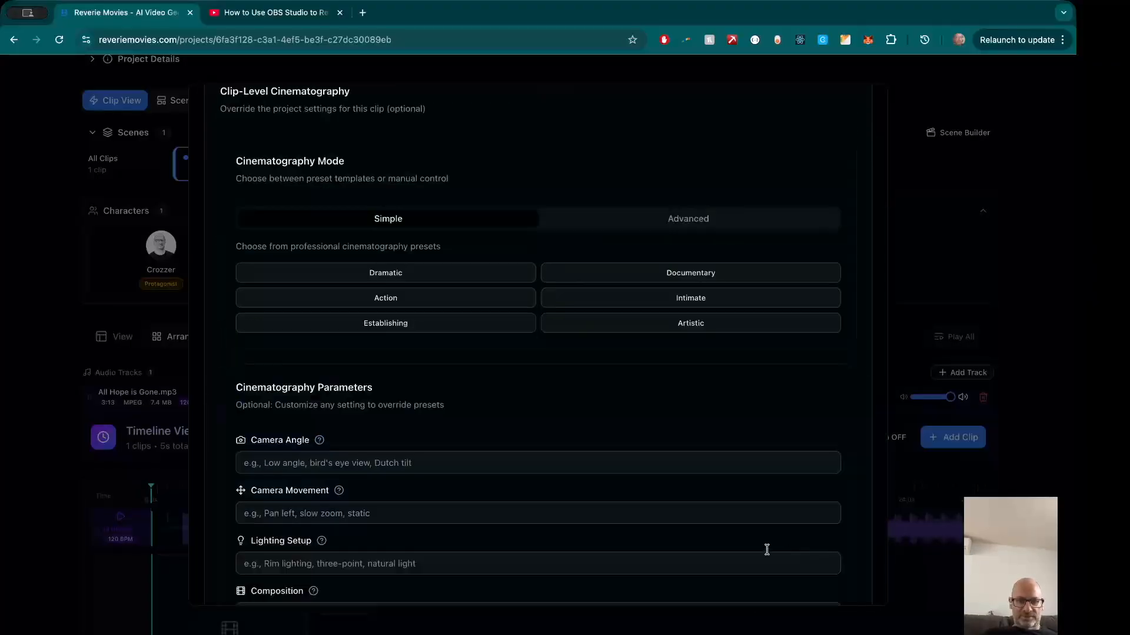
scroll(562, 509, "down", 6)
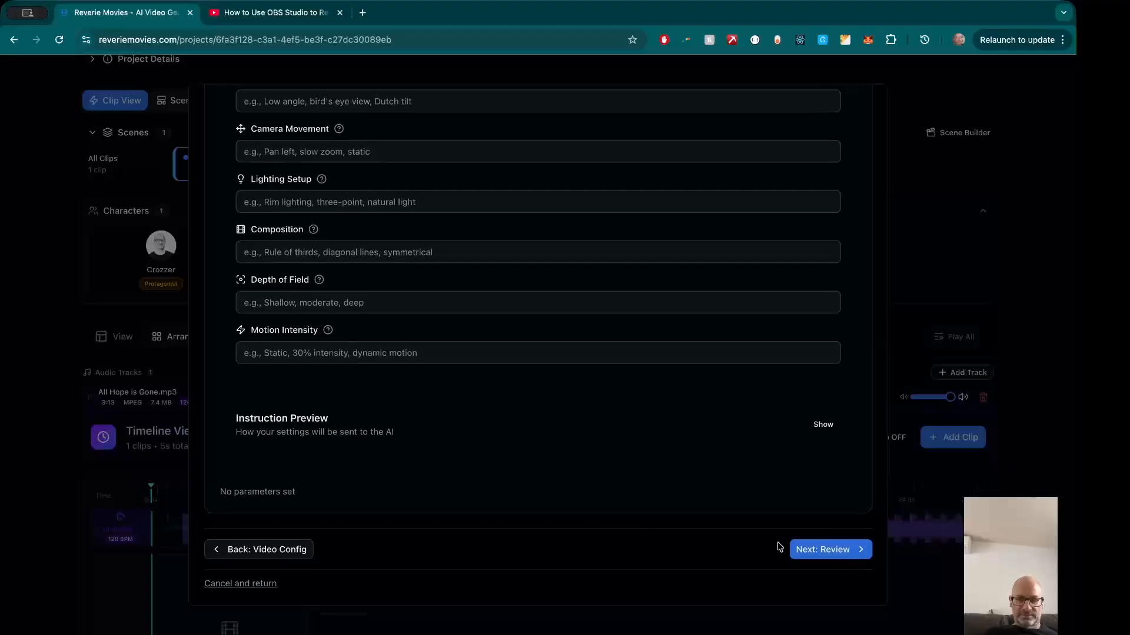
left_click(838, 553)
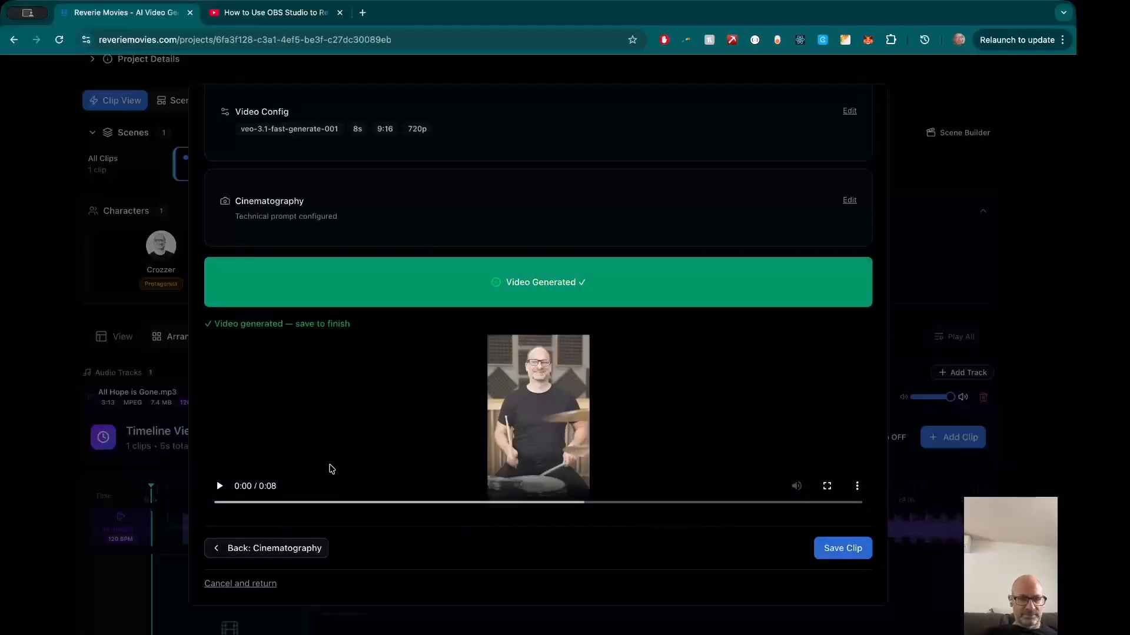
Step: Watch the regenerated drumming video in full screen and save the clip to the timeline
left_click(827, 486)
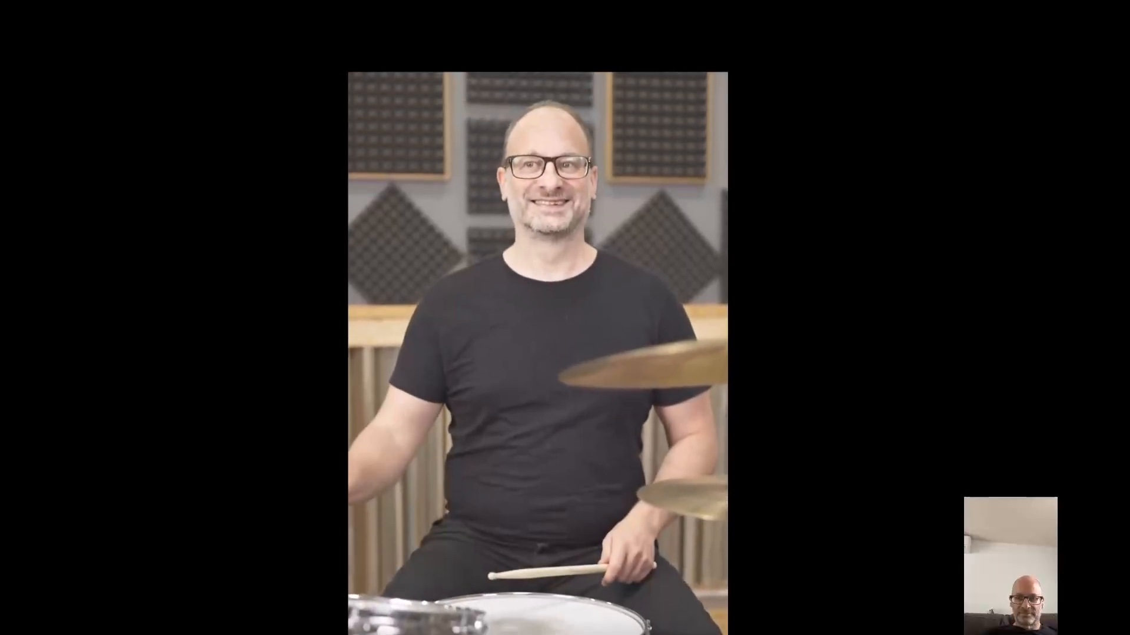
key("Escape")
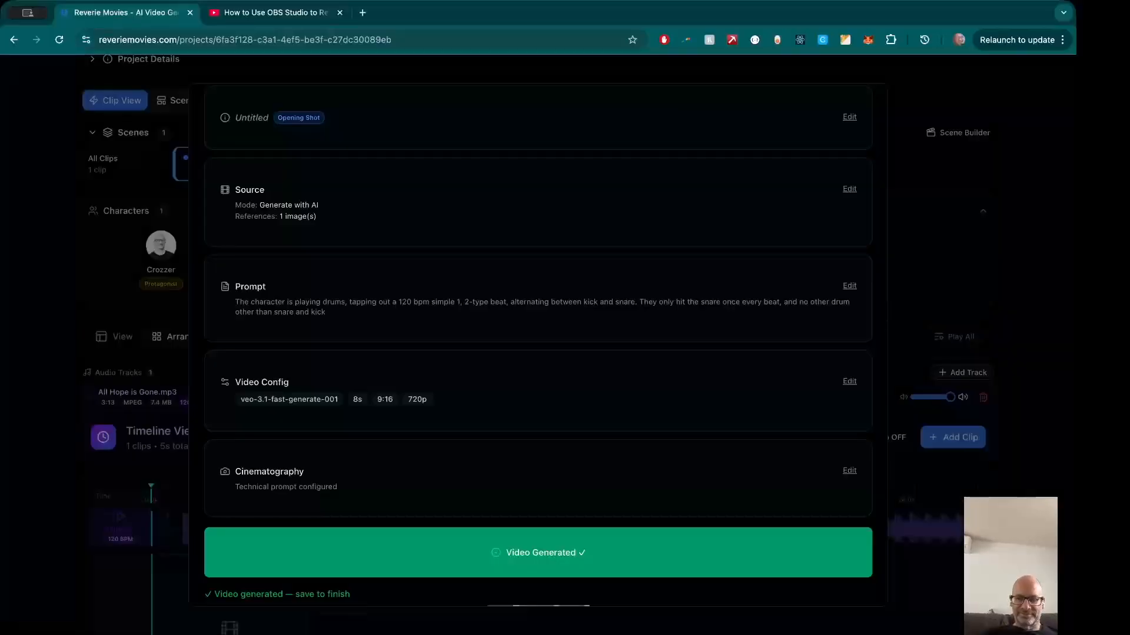
scroll(719, 523, "down", 3)
left_click(841, 545)
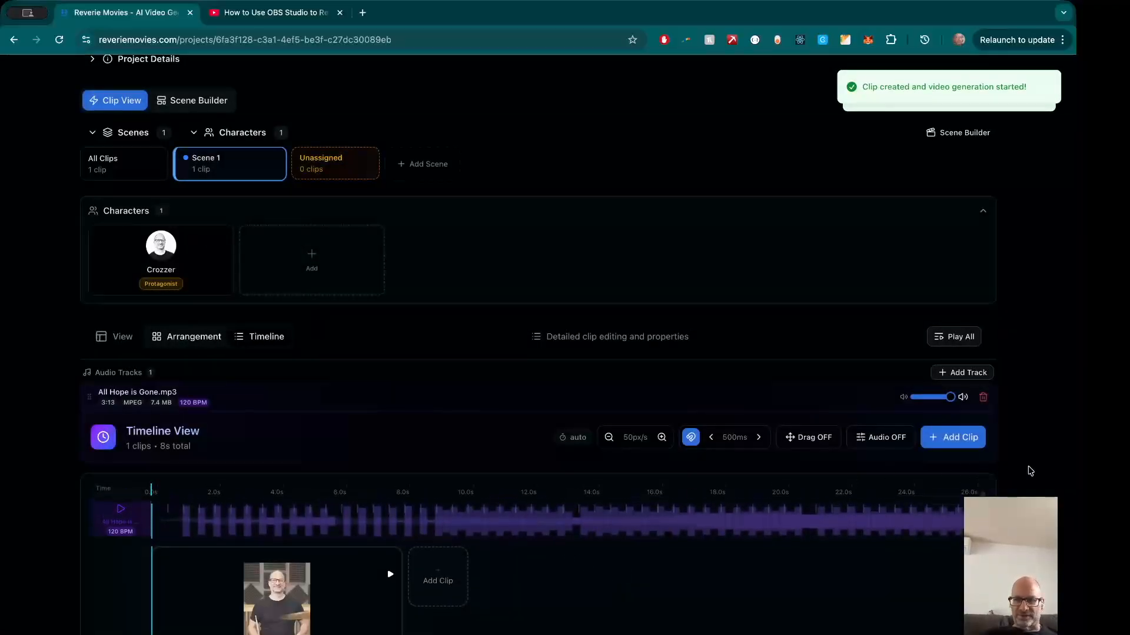
Step: Play the timeline to check the drumming clip against the All Hope is Gone.mp3 track, and stop playback
scroll(1026, 469, "down", 3)
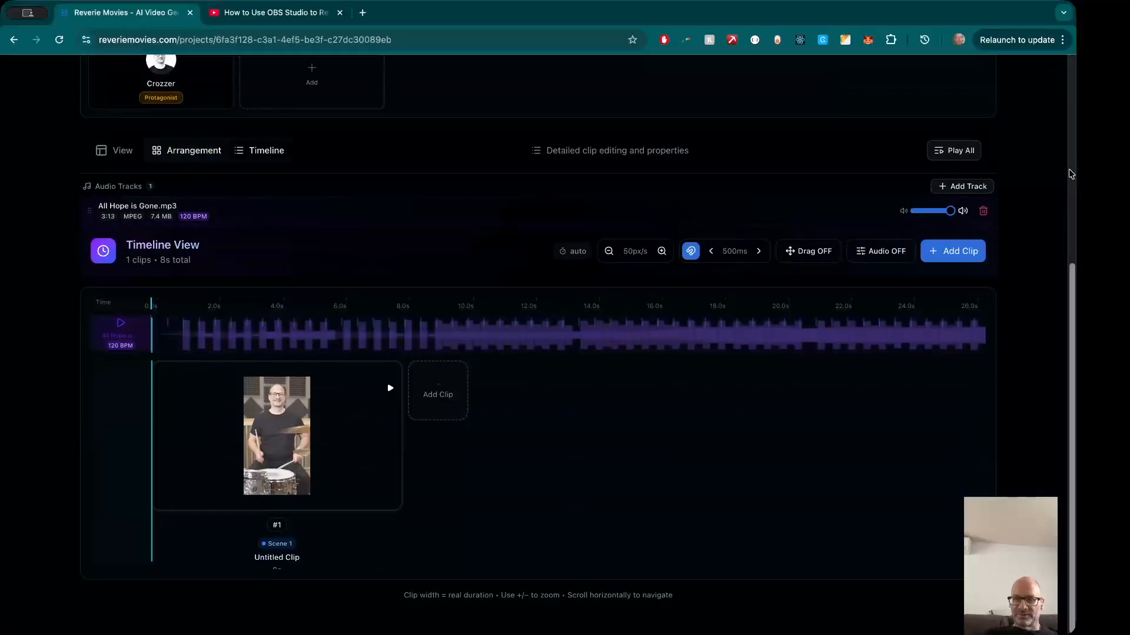
left_click(959, 154)
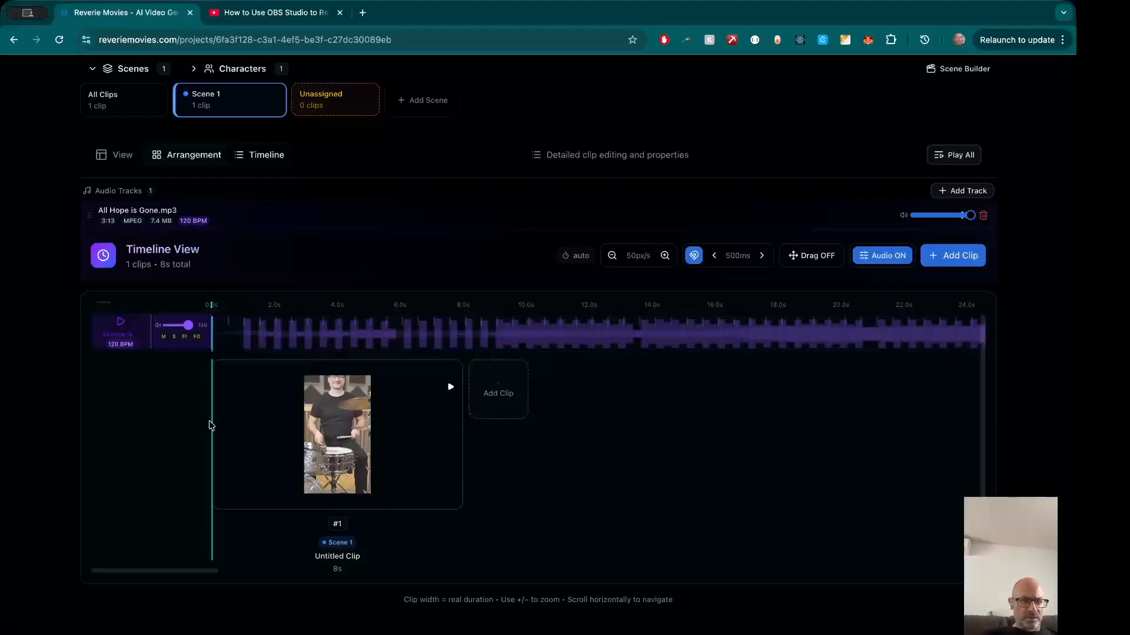
mouse_move(381, 440)
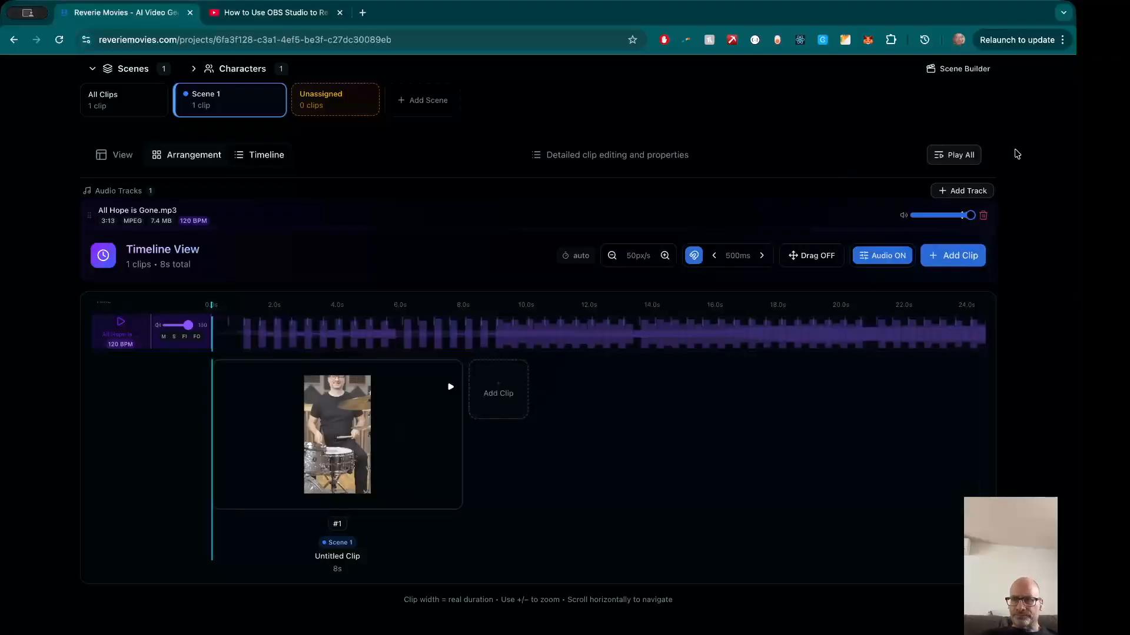
left_click(953, 156)
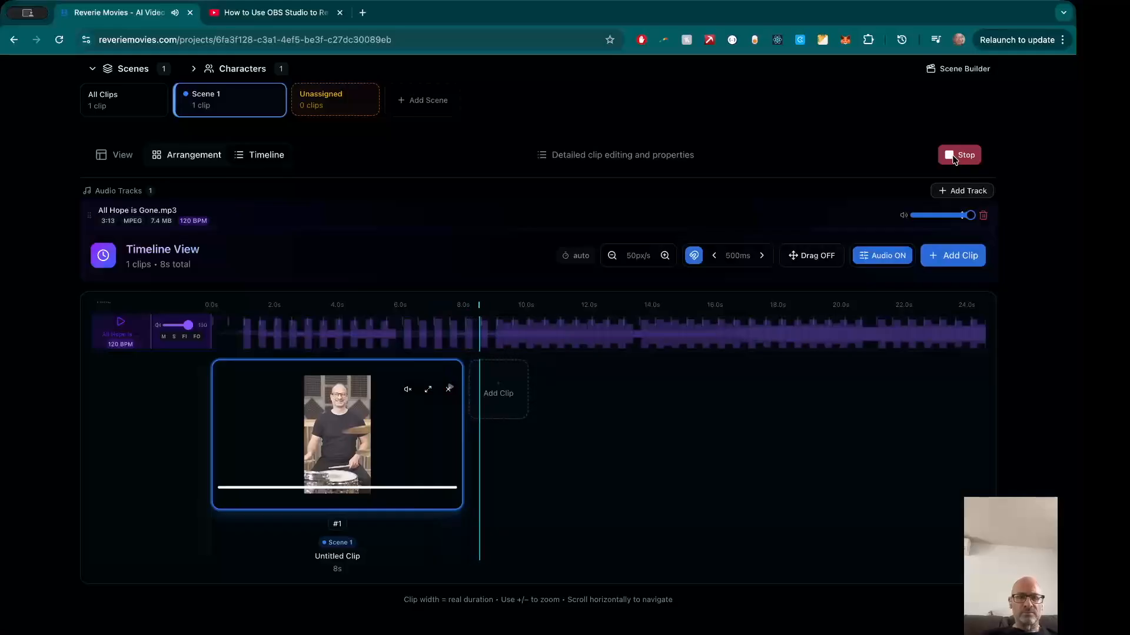
left_click(966, 159)
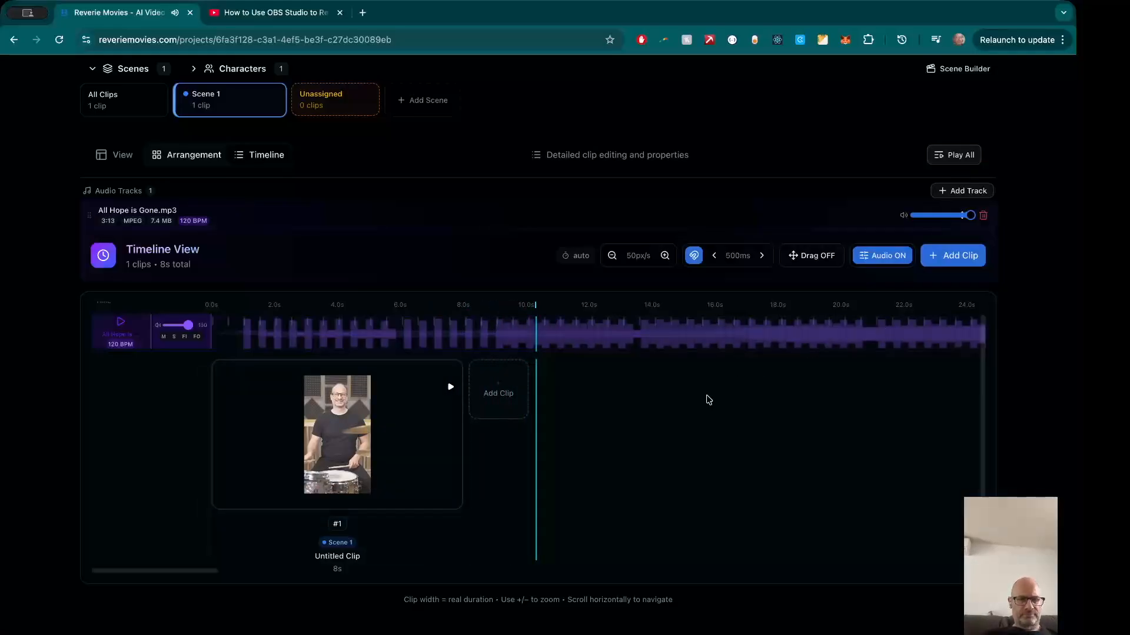
Step: Add a continuation clip titled "Keep playing drums" with the description "The drummer keeps playing" and generate its video
left_click(499, 392)
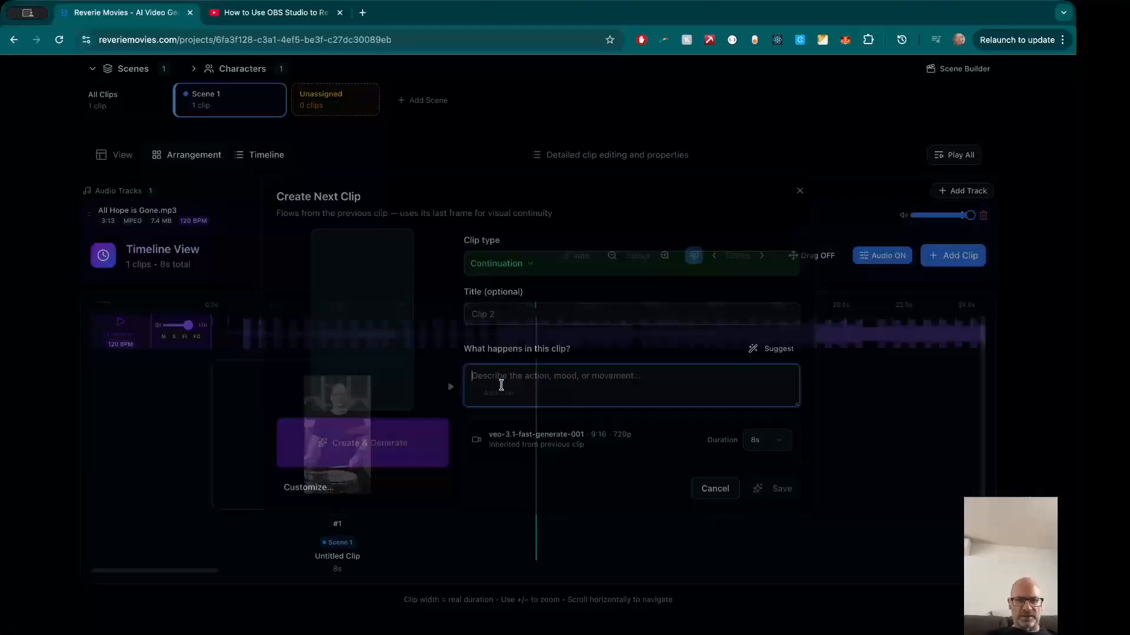
left_click(548, 308)
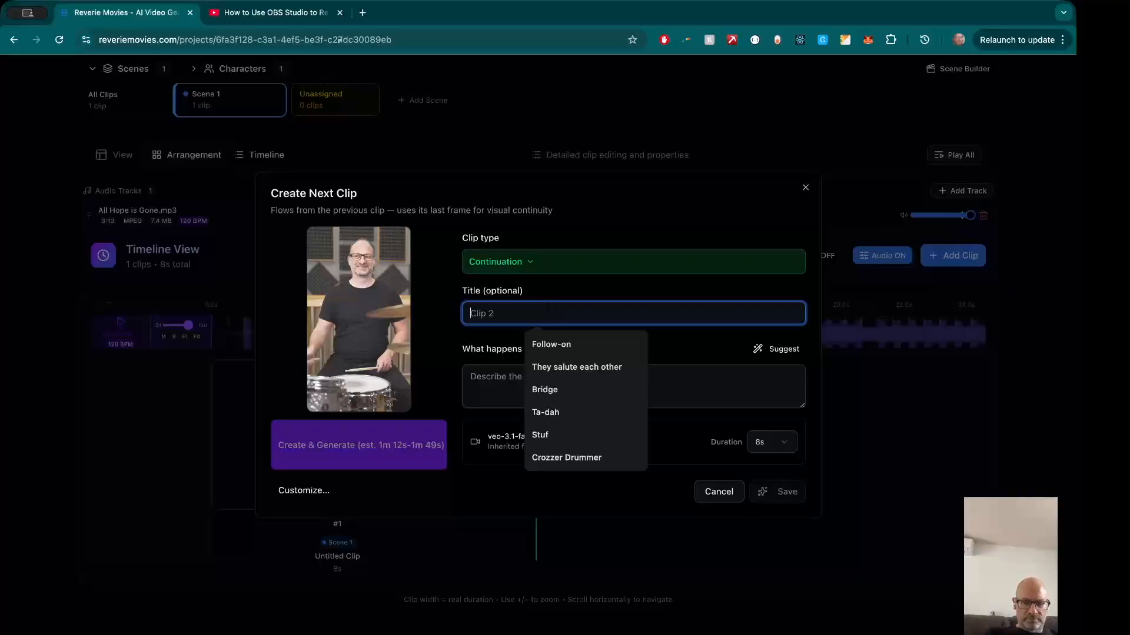
type("Keep playing drums")
left_click(648, 386)
type("The su")
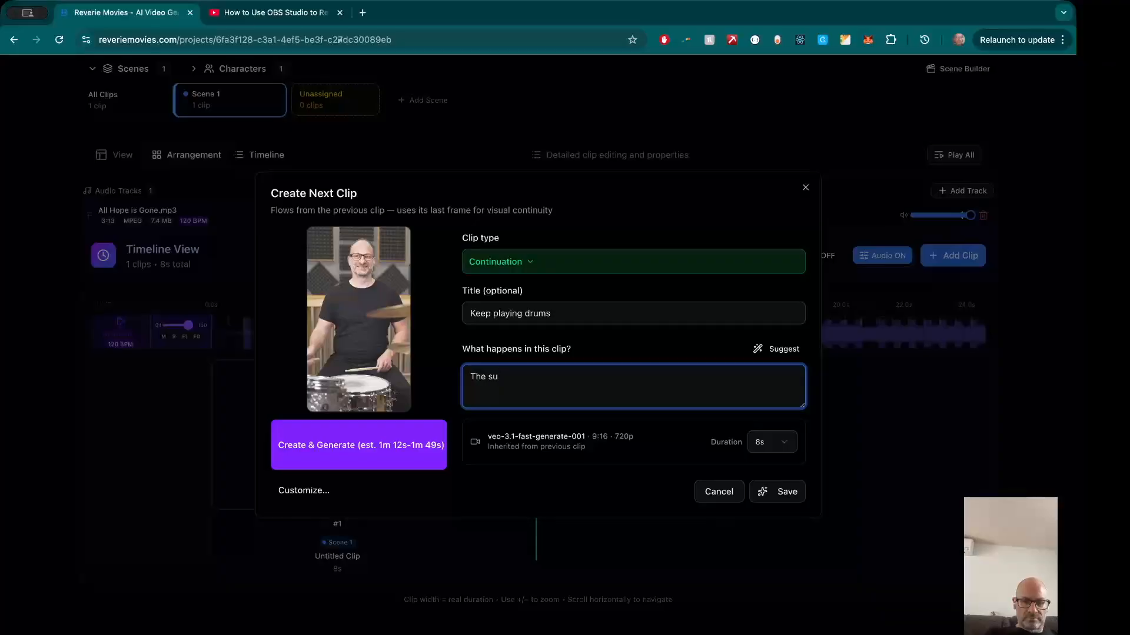
key("BackSpace")
key("BackSpace")
type("drummer keeps playing")
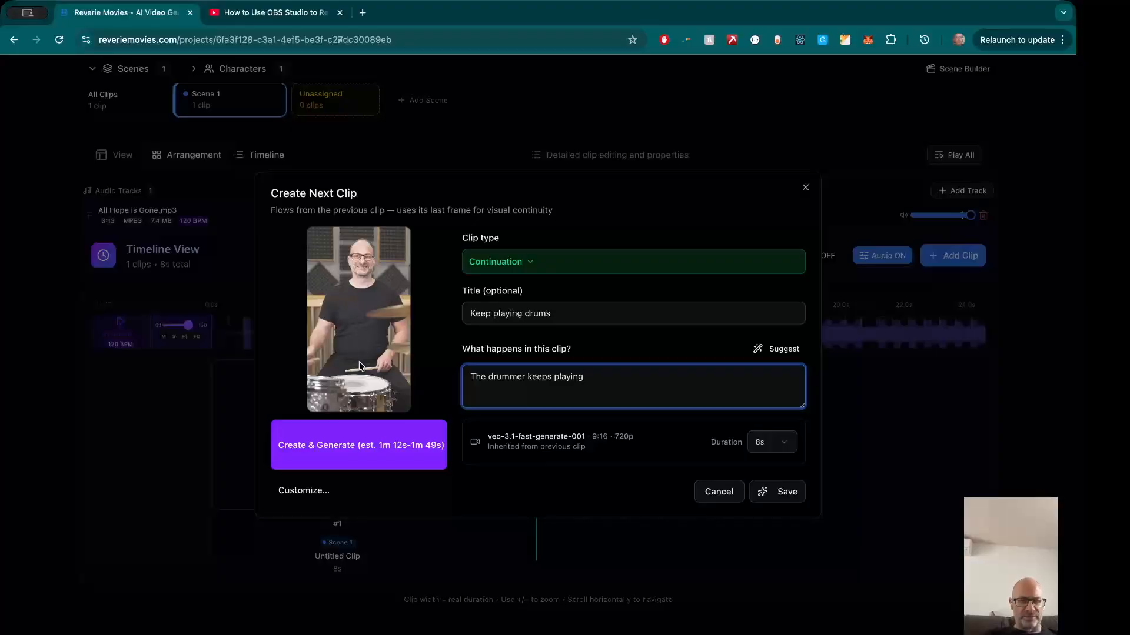
left_click(377, 440)
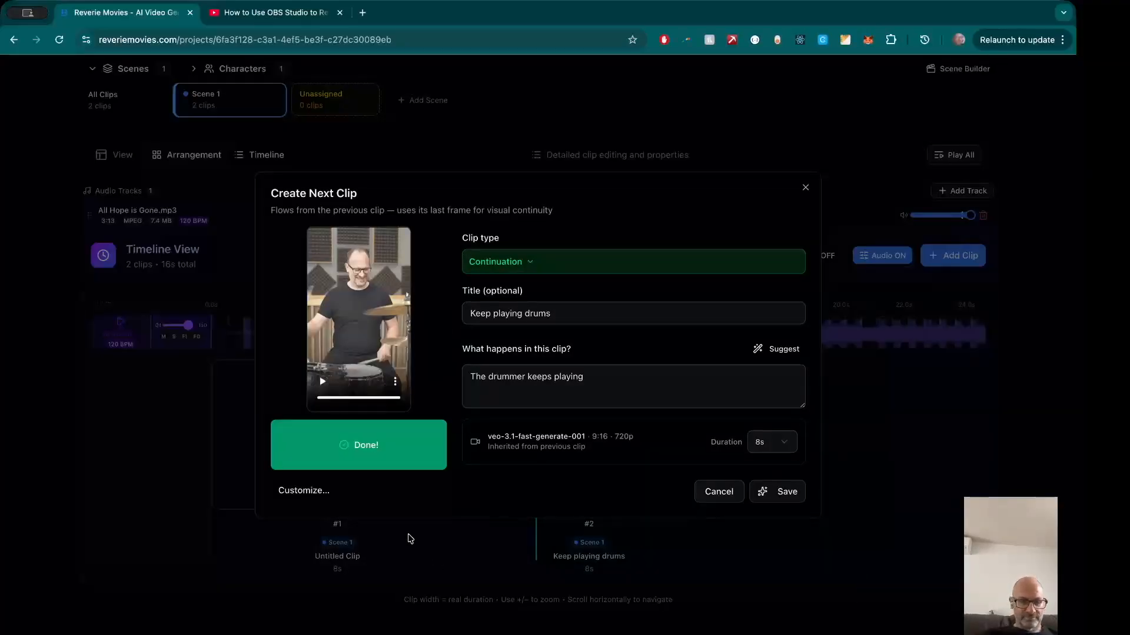
Step: Preview and save the "Keep playing drums" clip, and play both timeline clips against the audio track
left_click(322, 381)
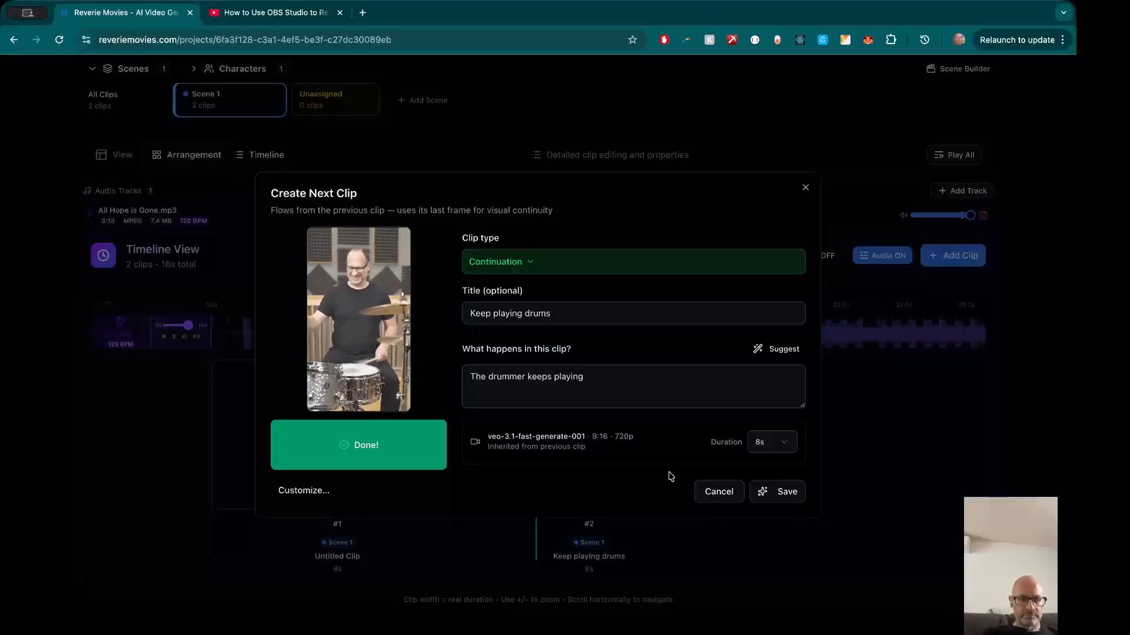
left_click(788, 496)
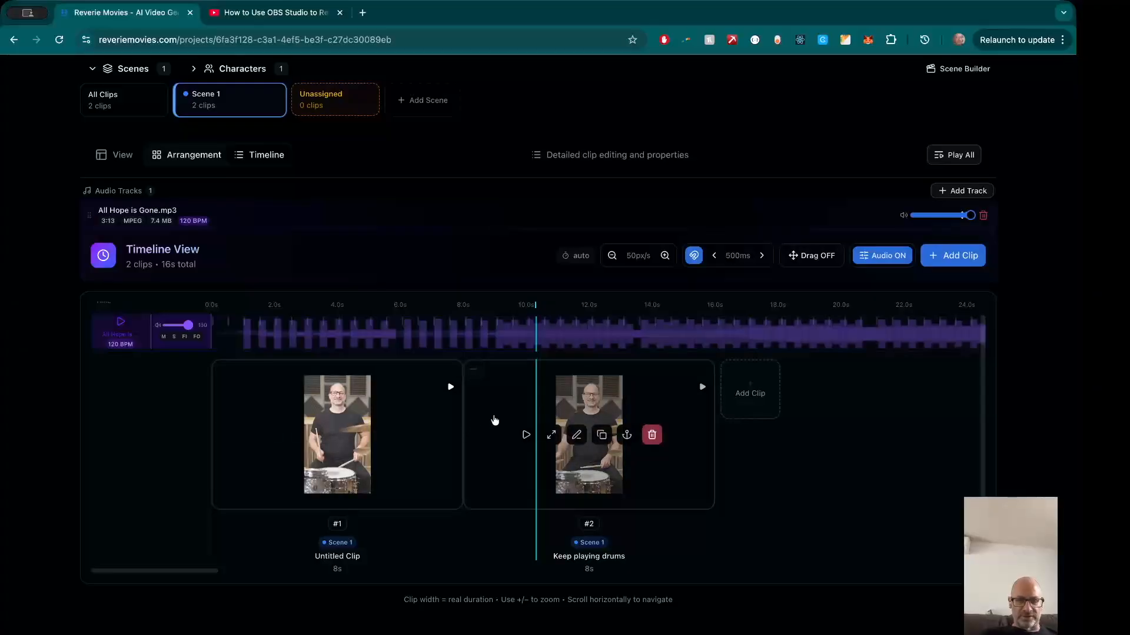
left_click(952, 154)
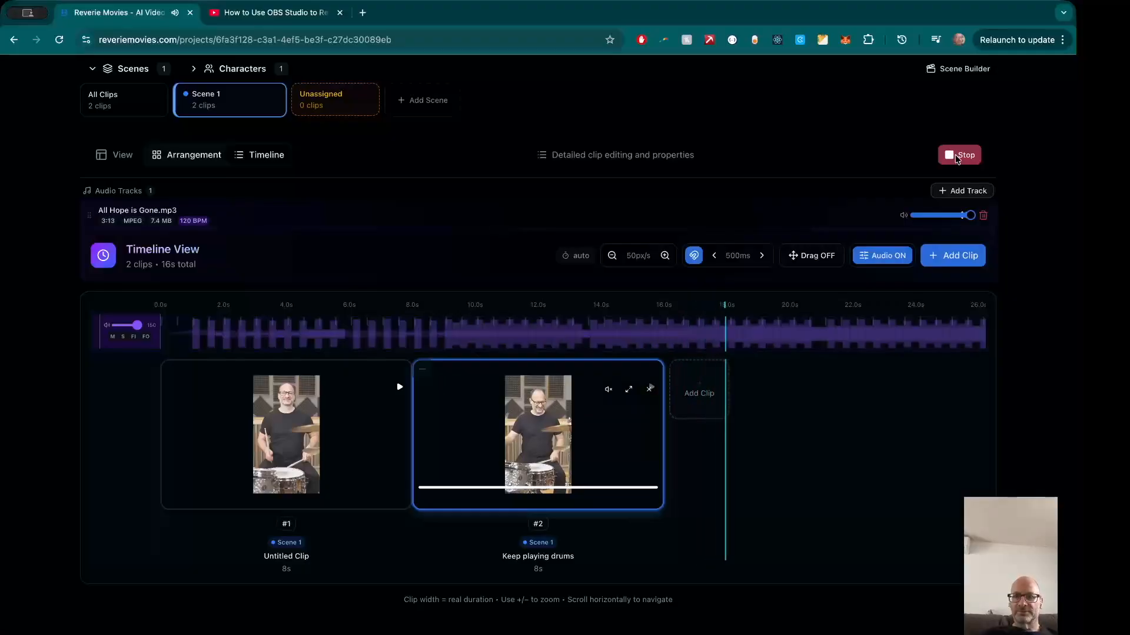
left_click(968, 160)
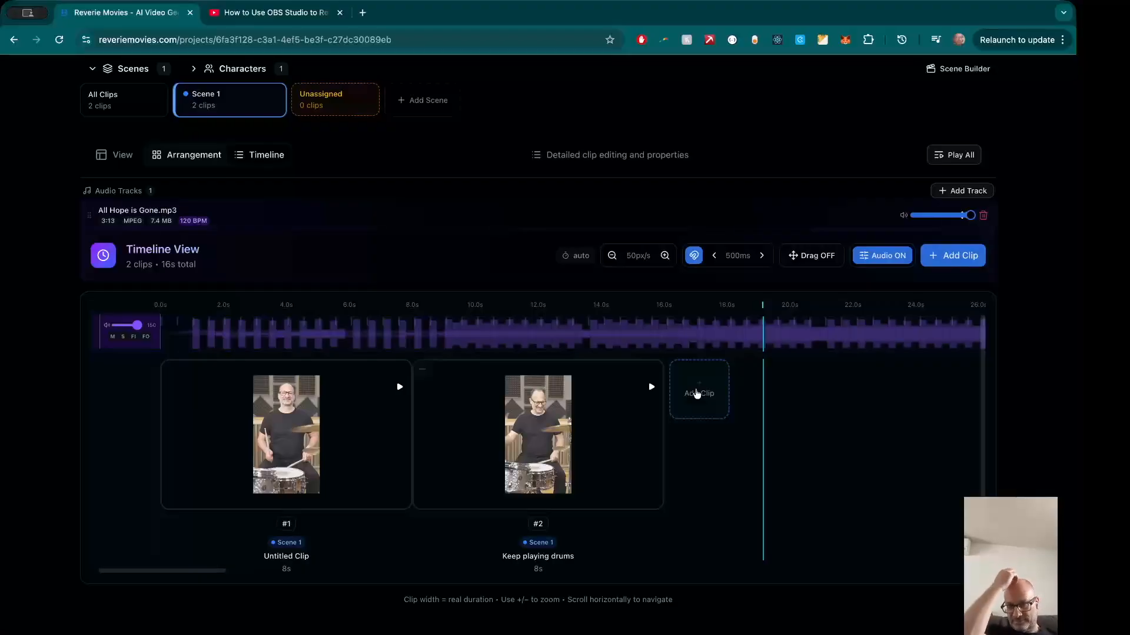
Step: Set up a third clip as a Character Intro with the project's character and describe it as "The camera pans out to introduce the character, playing keyboards"
left_click(697, 393)
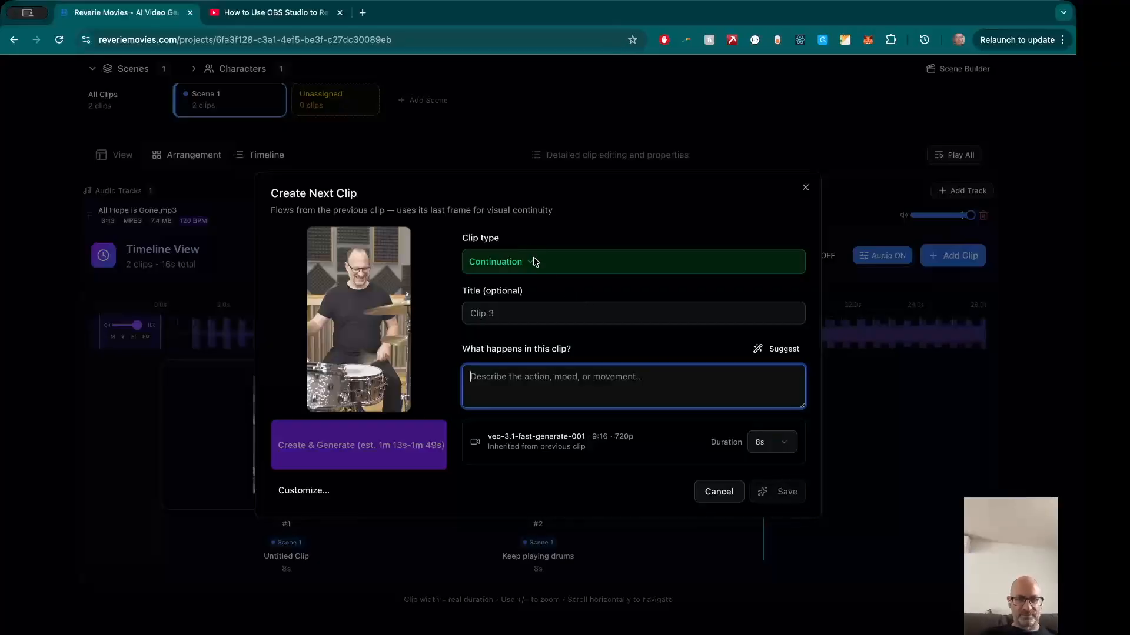
left_click(533, 261)
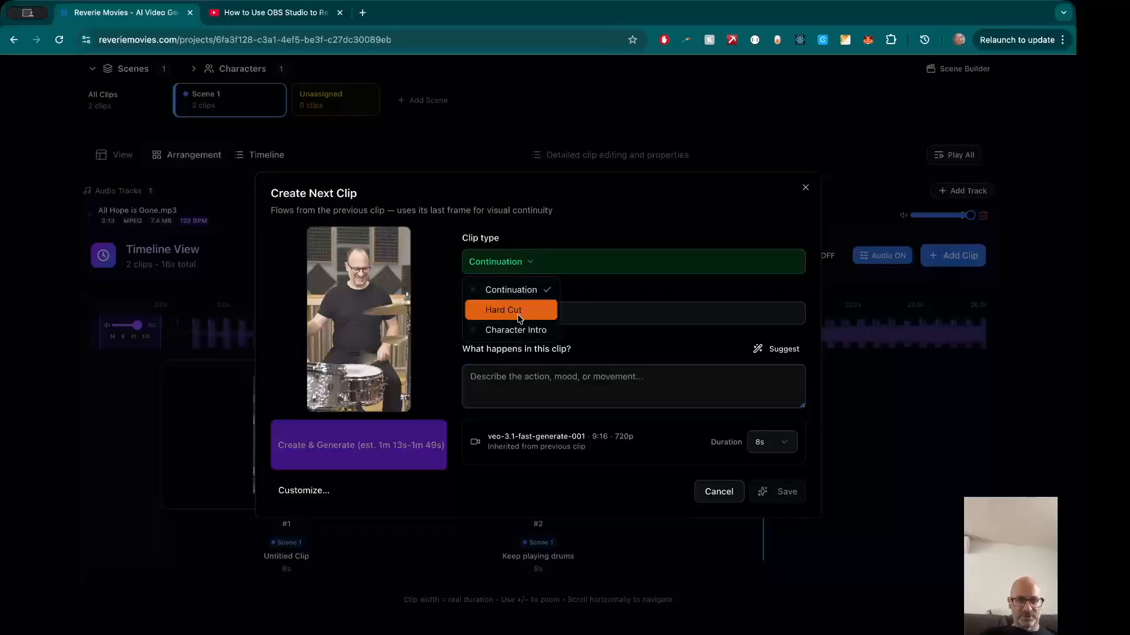
left_click(515, 329)
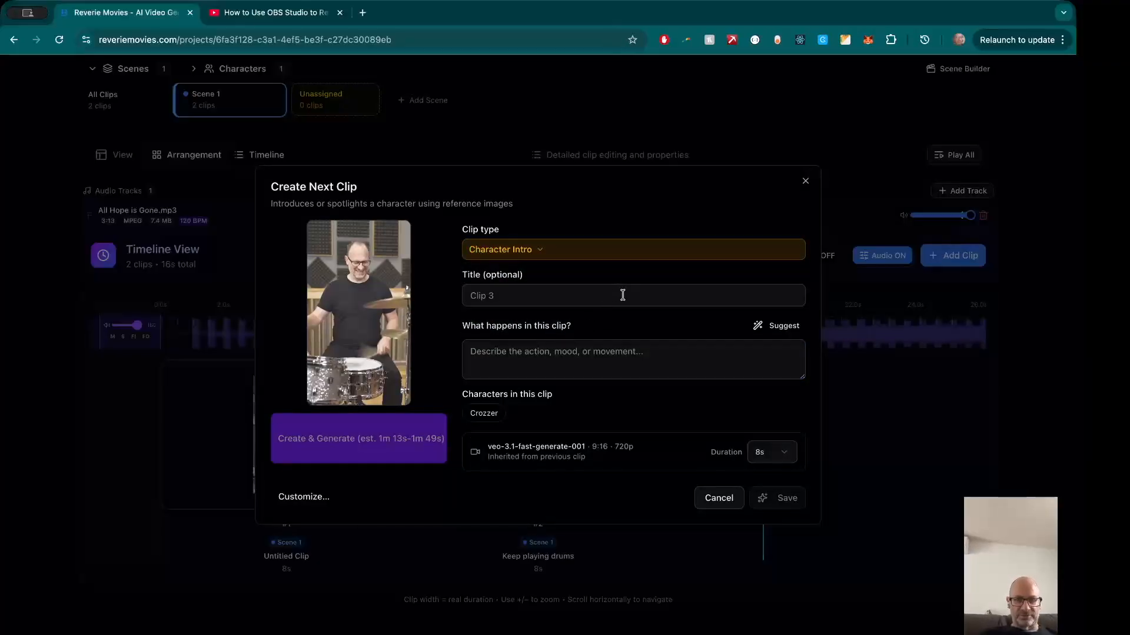
left_click(484, 413)
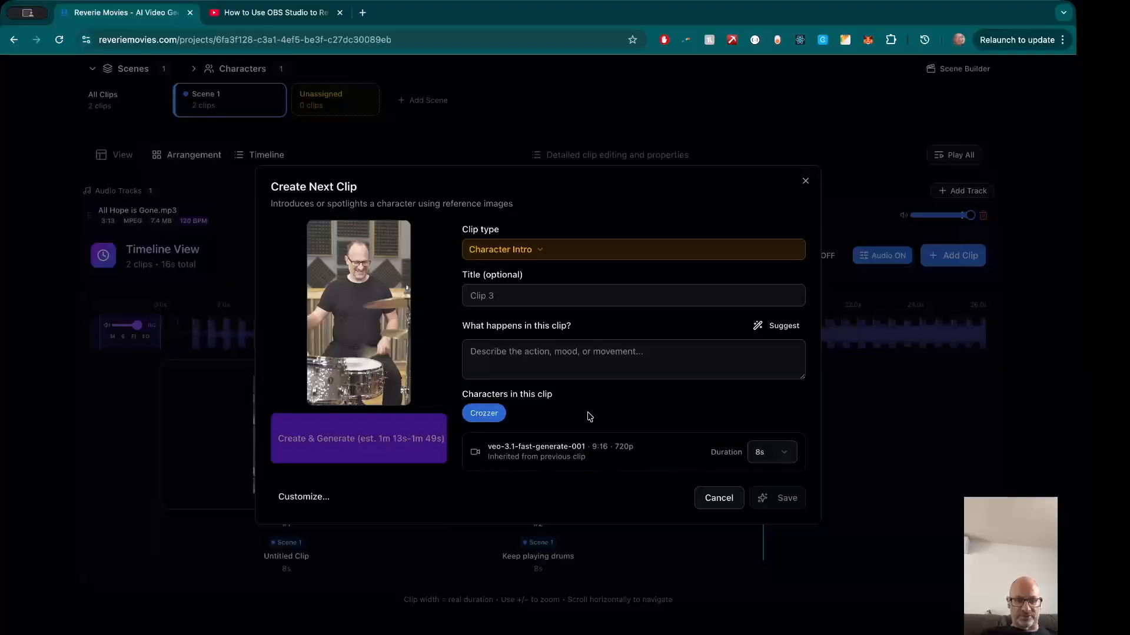
left_click(551, 373)
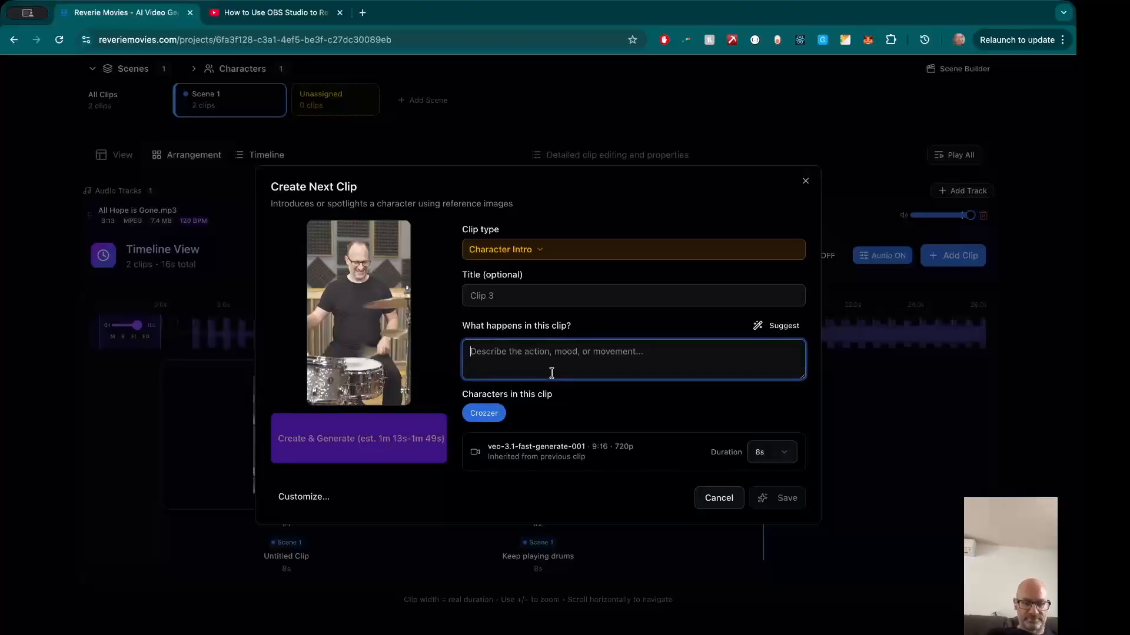
type("The camera pans out to introduce the character, playing keyboards")
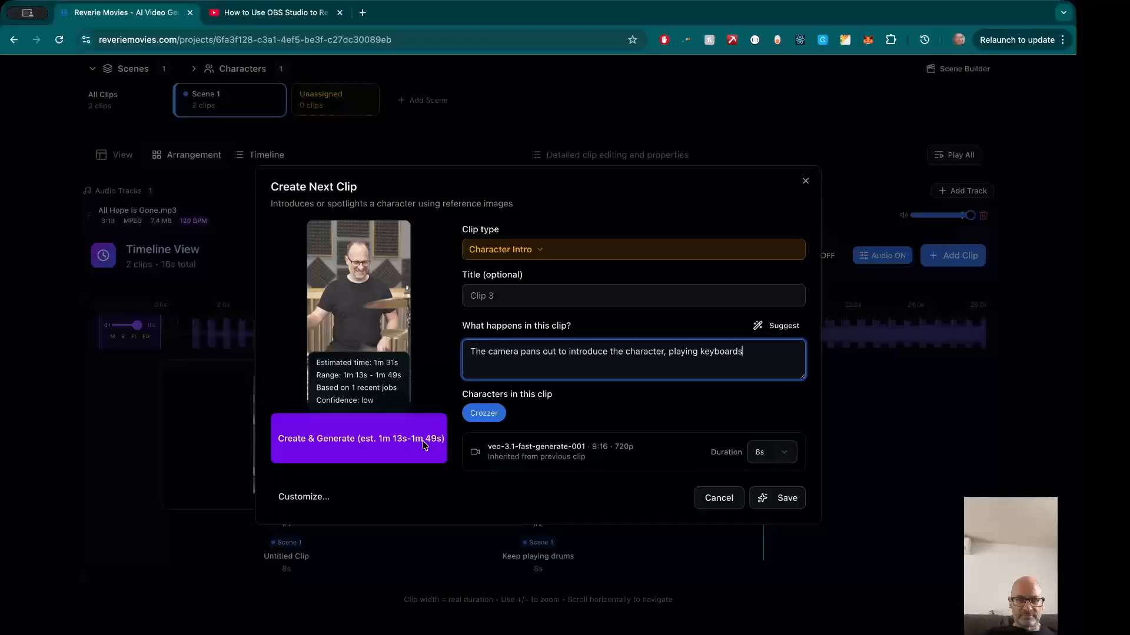
Step: Title the Character Intro clip "Keyboards" and try to generate its video
left_click(549, 294)
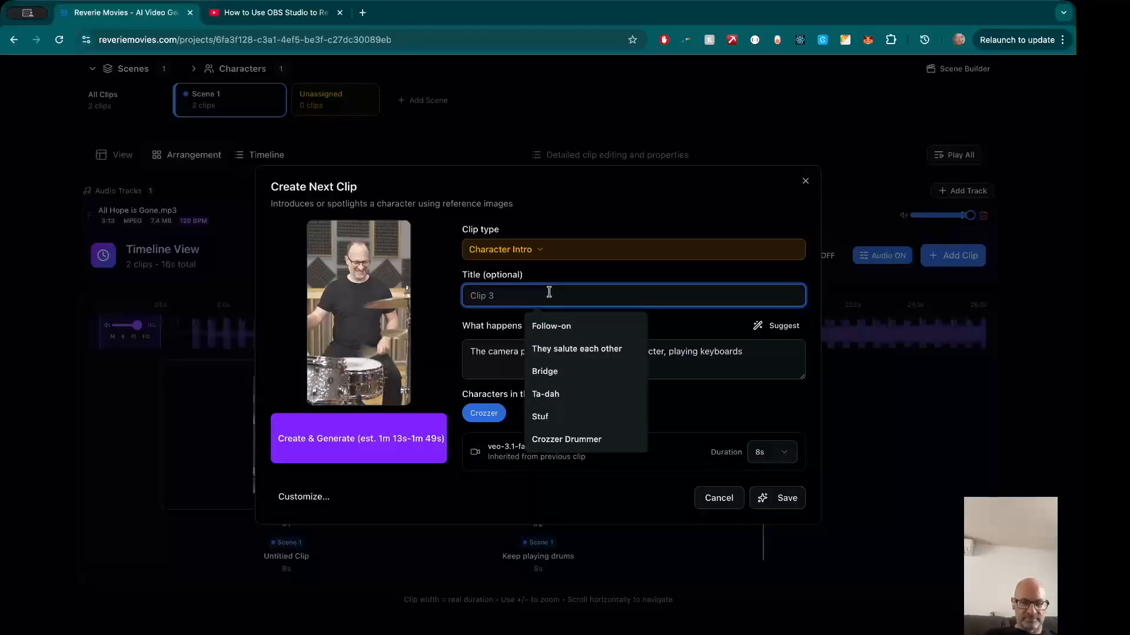
type("Keyboard")
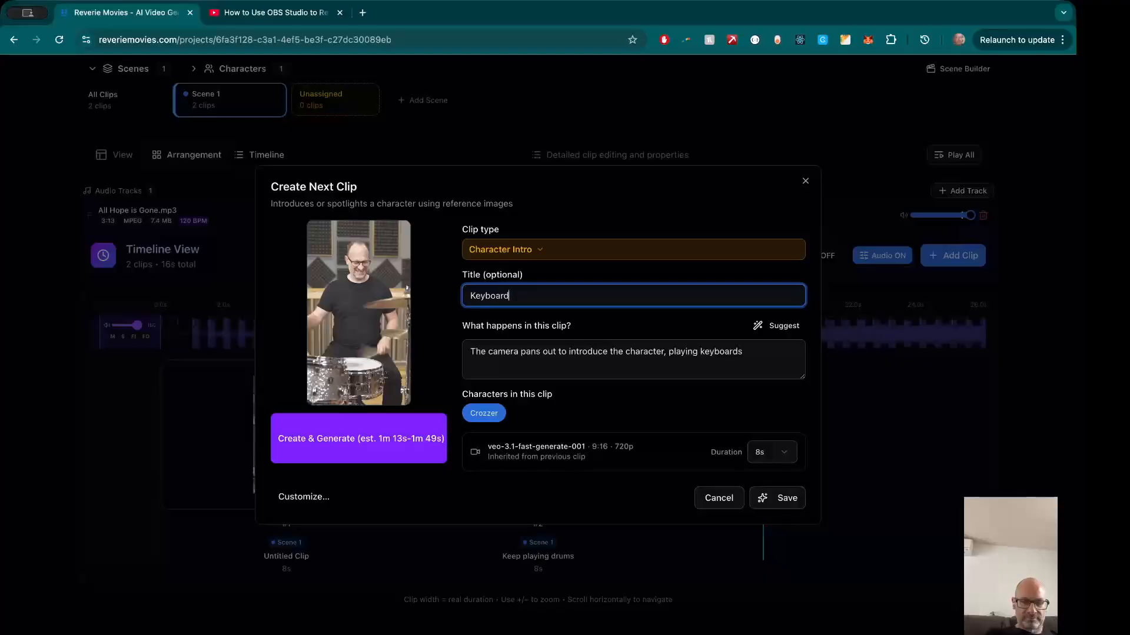
type("s")
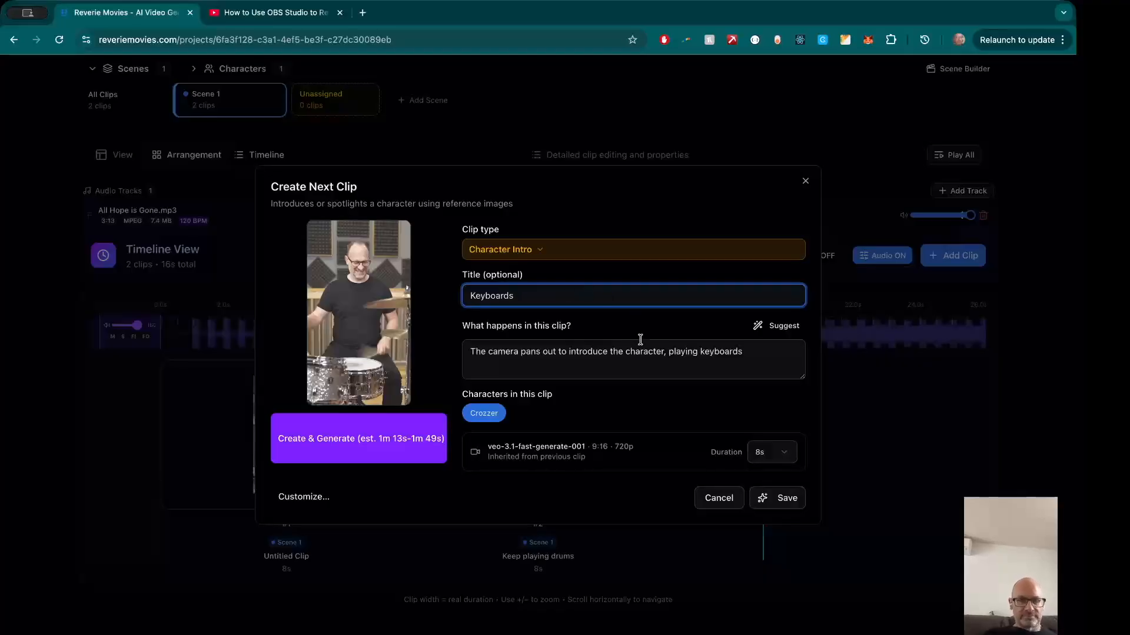
left_click(410, 438)
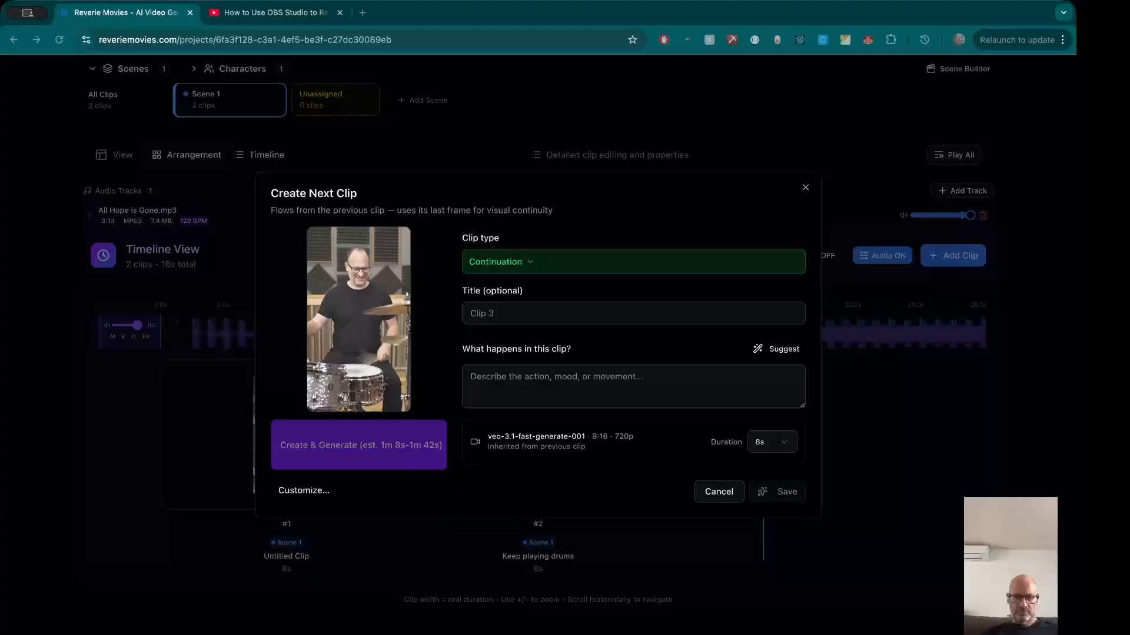
Step: Generate a continuation clip titled "Keyboards" described as "The camera pans out to reveal the same person playing keyboards alongside the drummer"
left_click(639, 381)
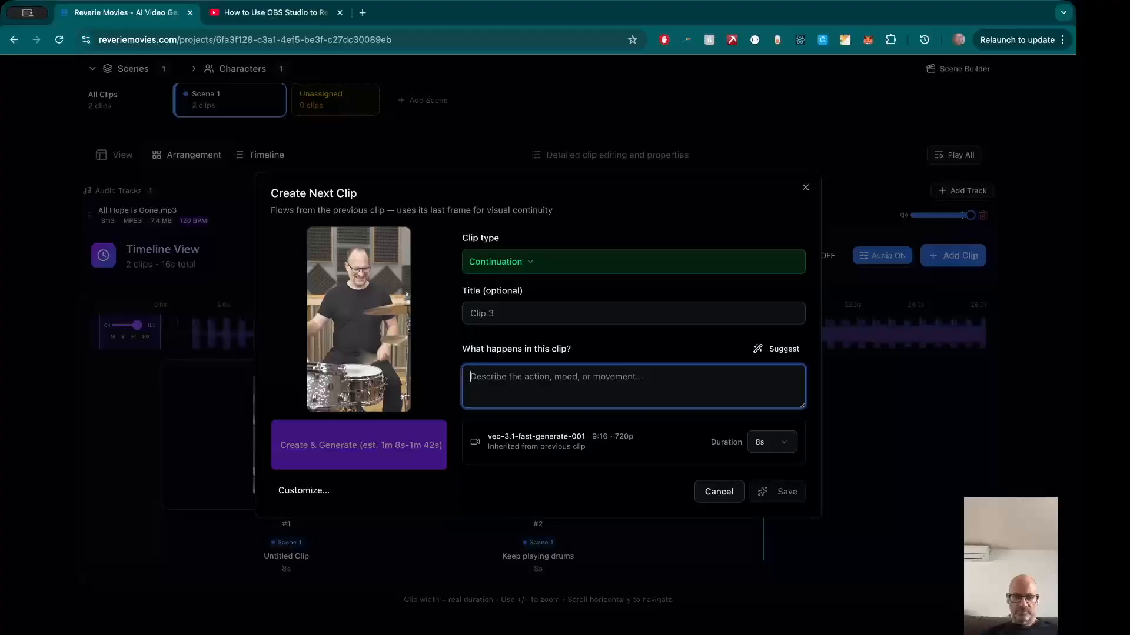
left_click(524, 311)
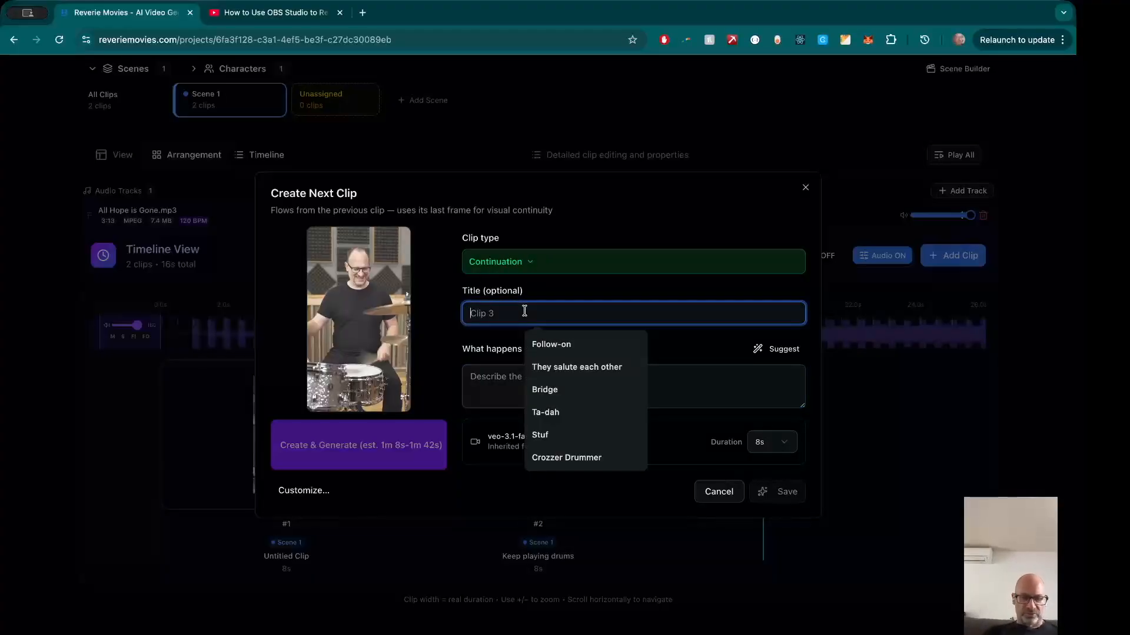
type("Keyboa")
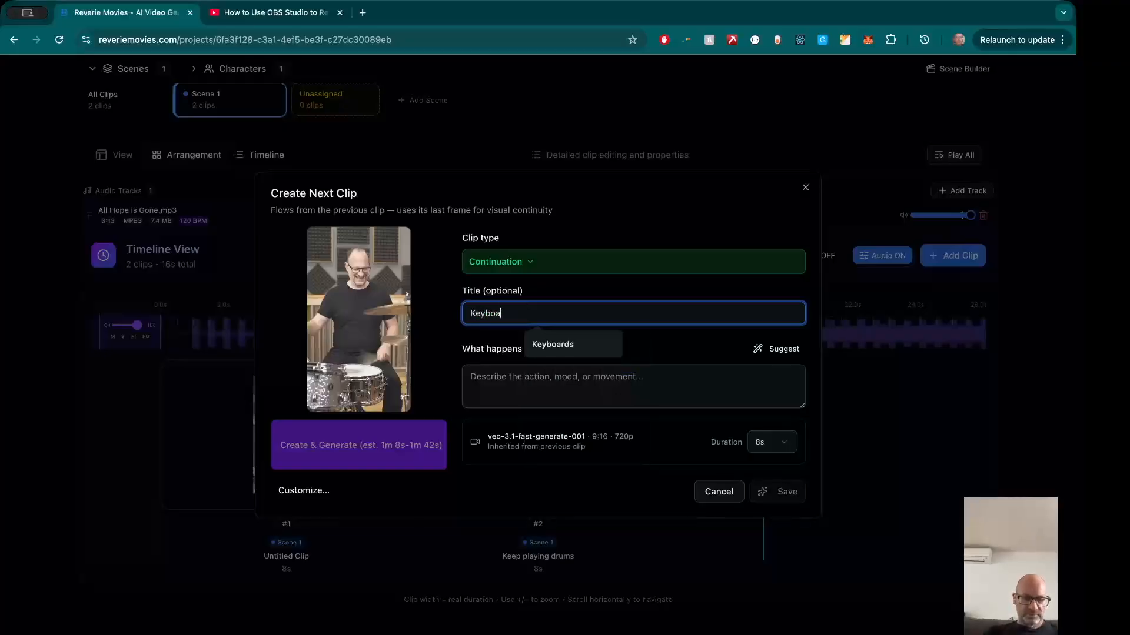
type("rds")
left_click(533, 383)
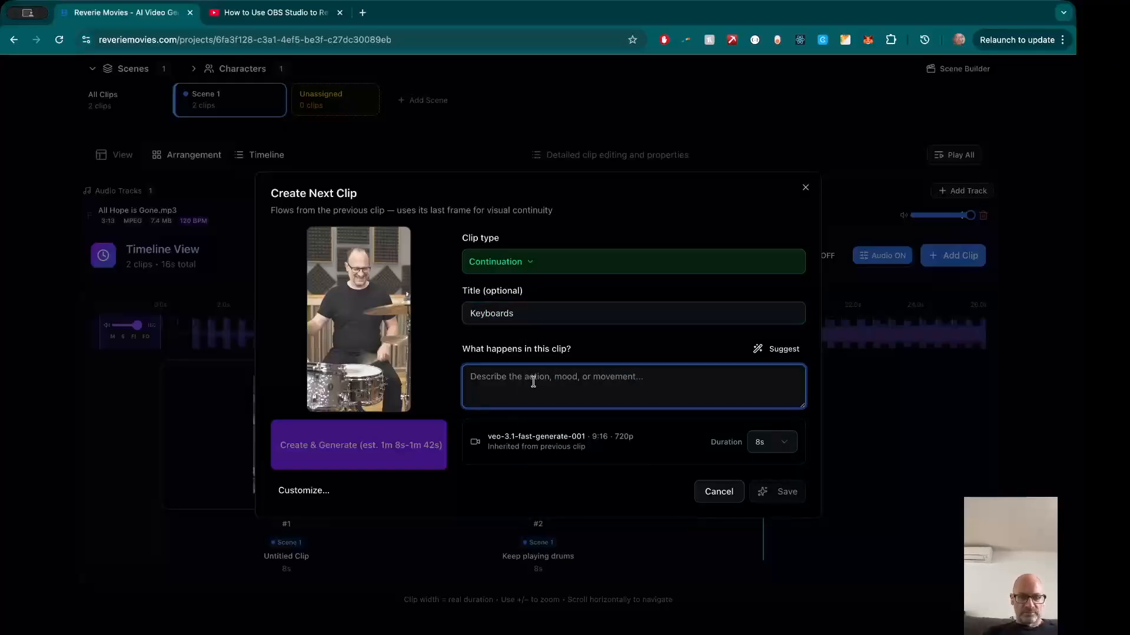
type("T")
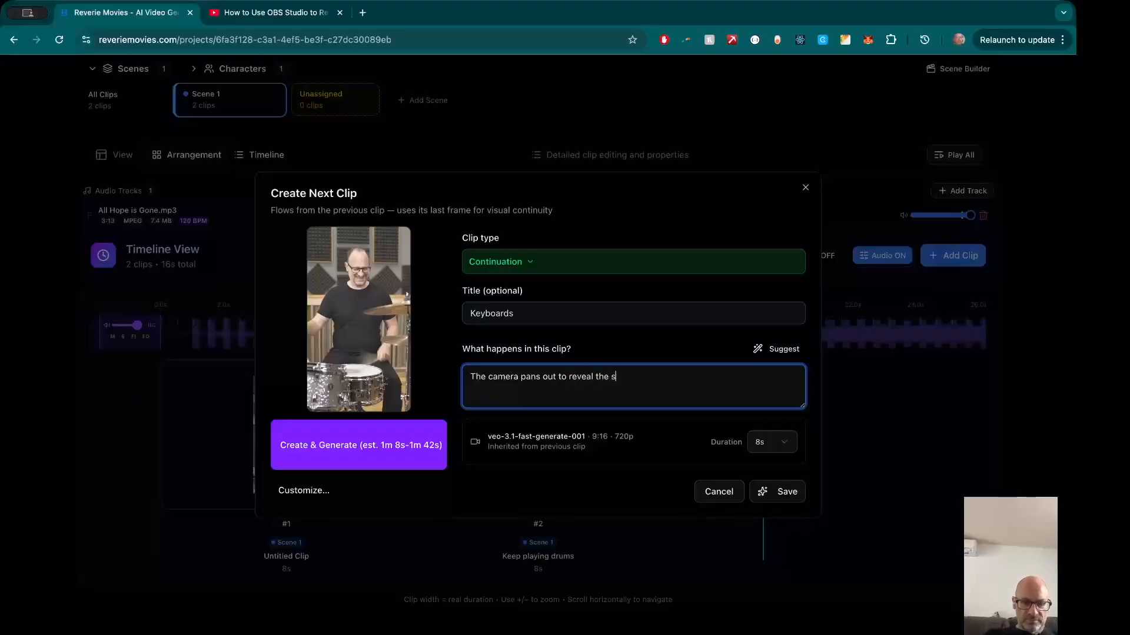
type("playing")
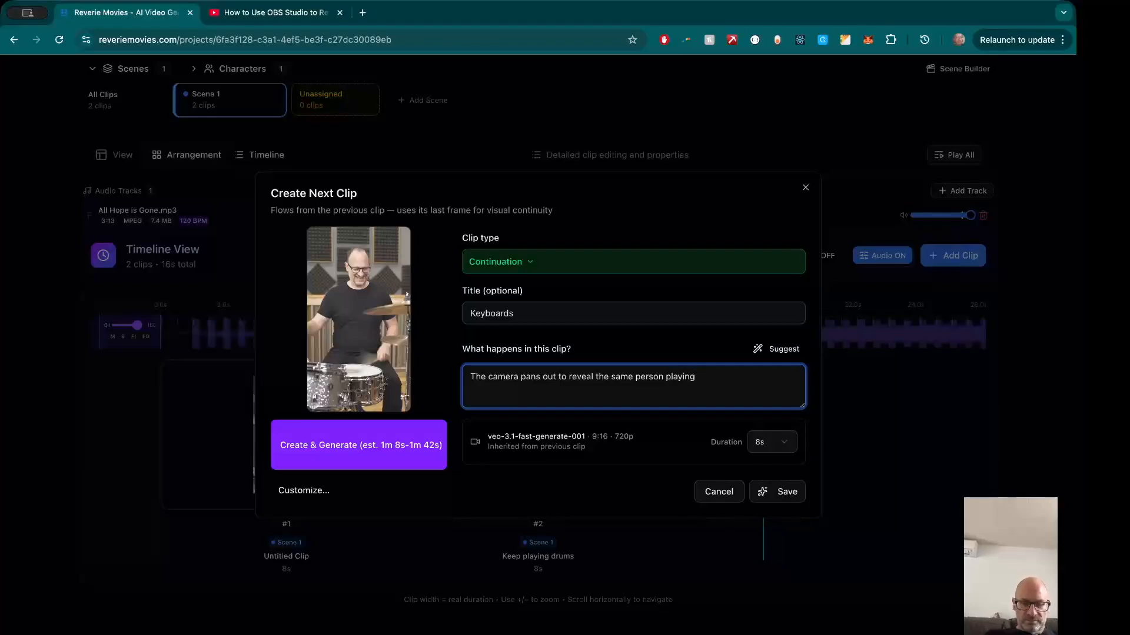
type(" keyboards along")
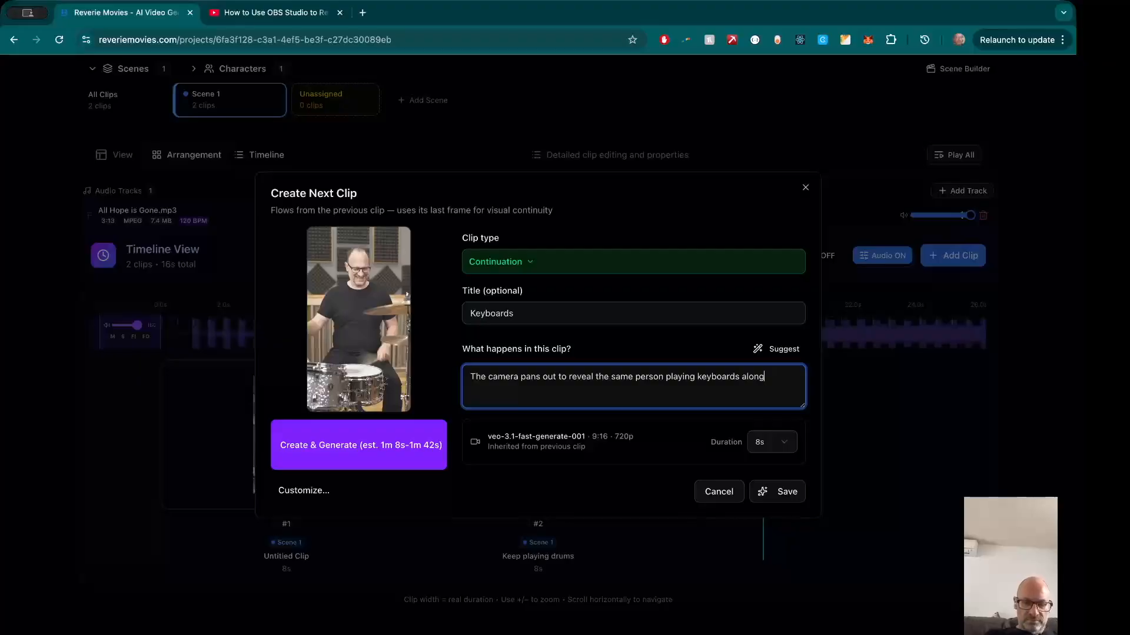
type("side the drummer")
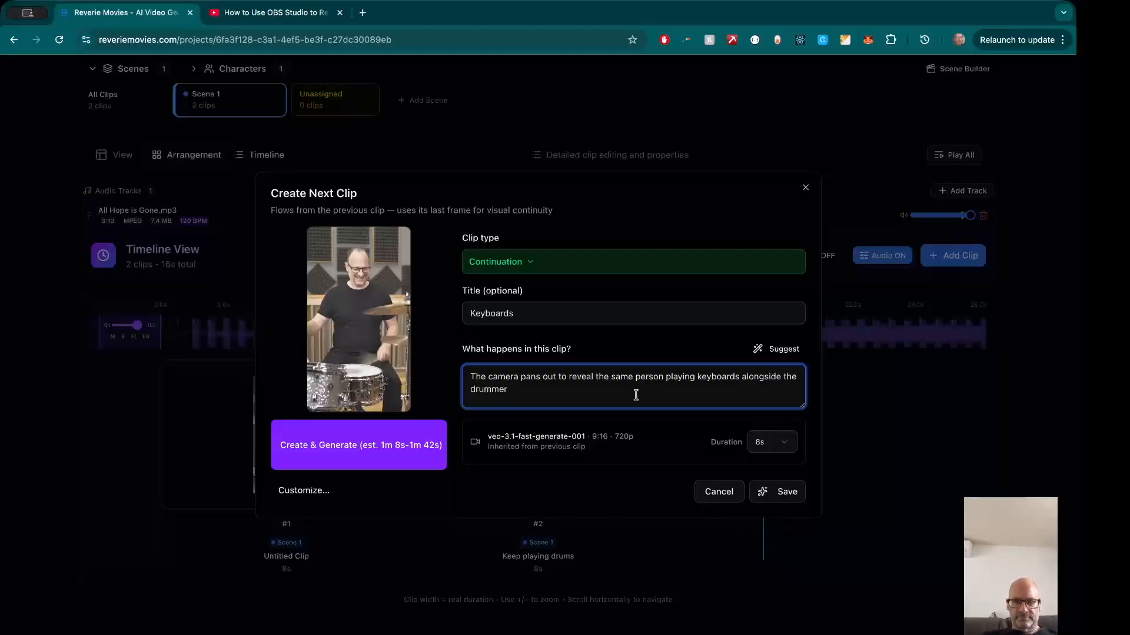
left_click(353, 434)
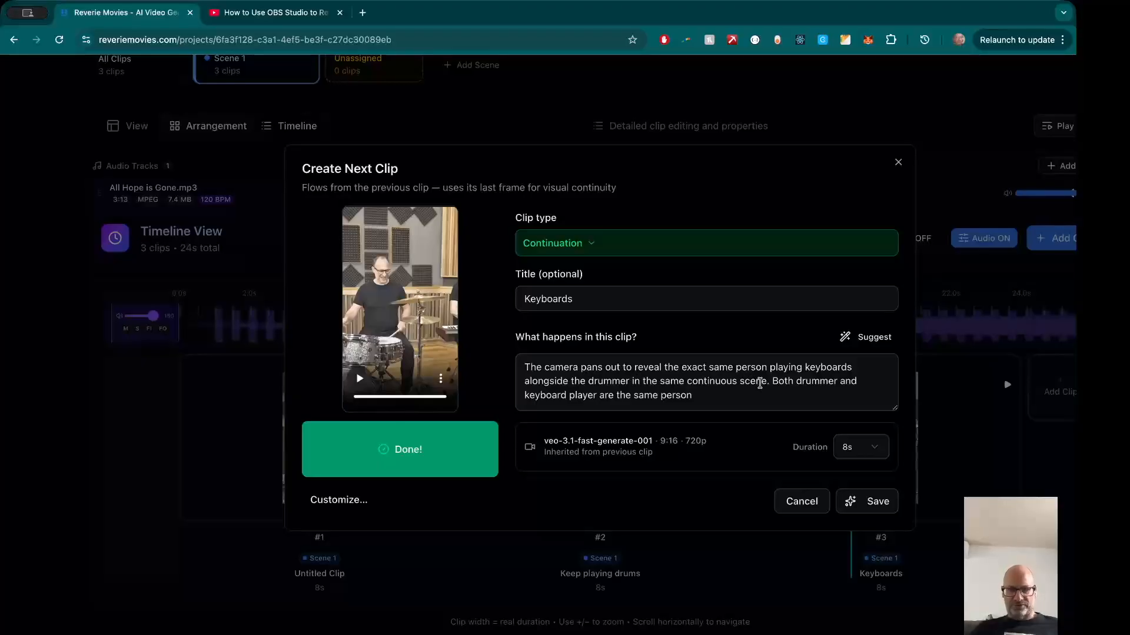
Step: Watch the generated "Keyboards" video up close alongside its prompt, and save the clip to the timeline
left_click(360, 380)
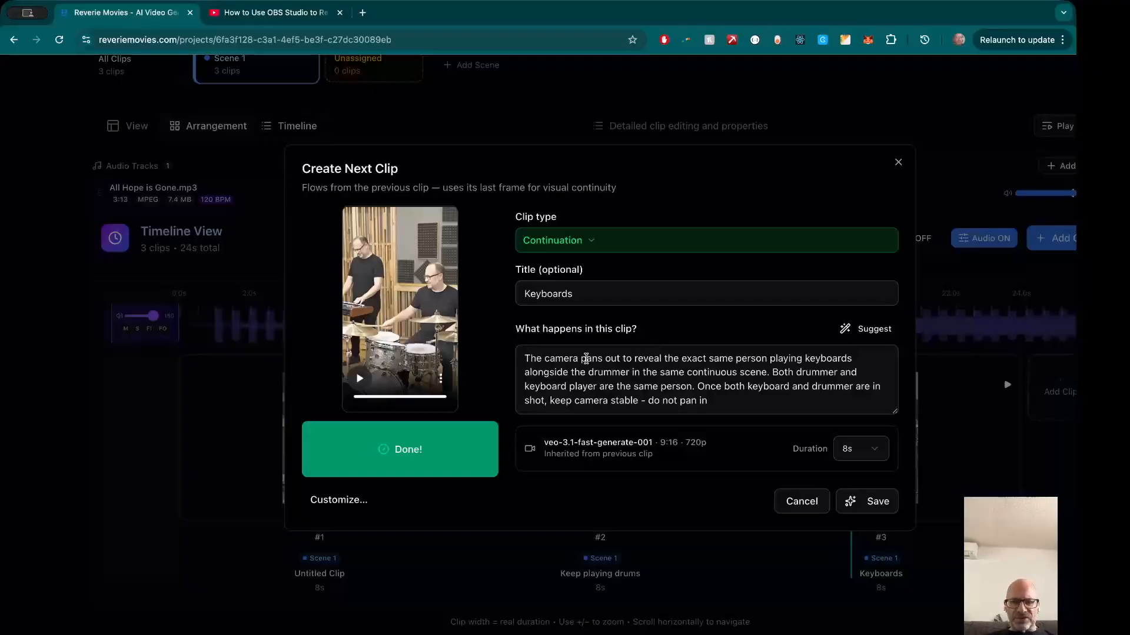
left_click_drag(709, 400, 644, 401)
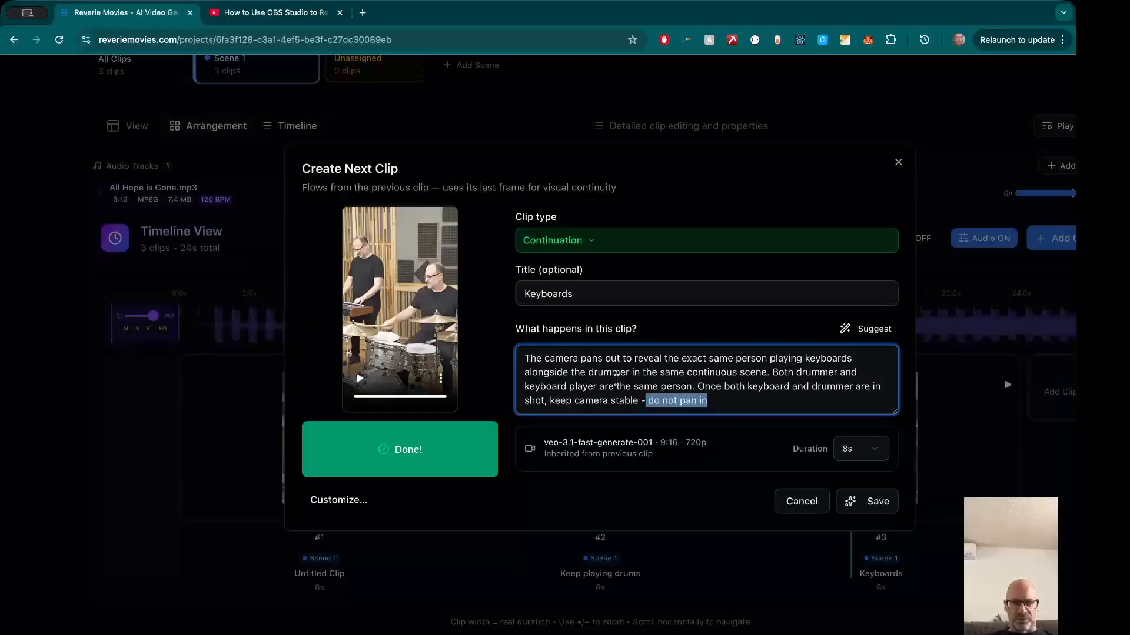
left_click(360, 379)
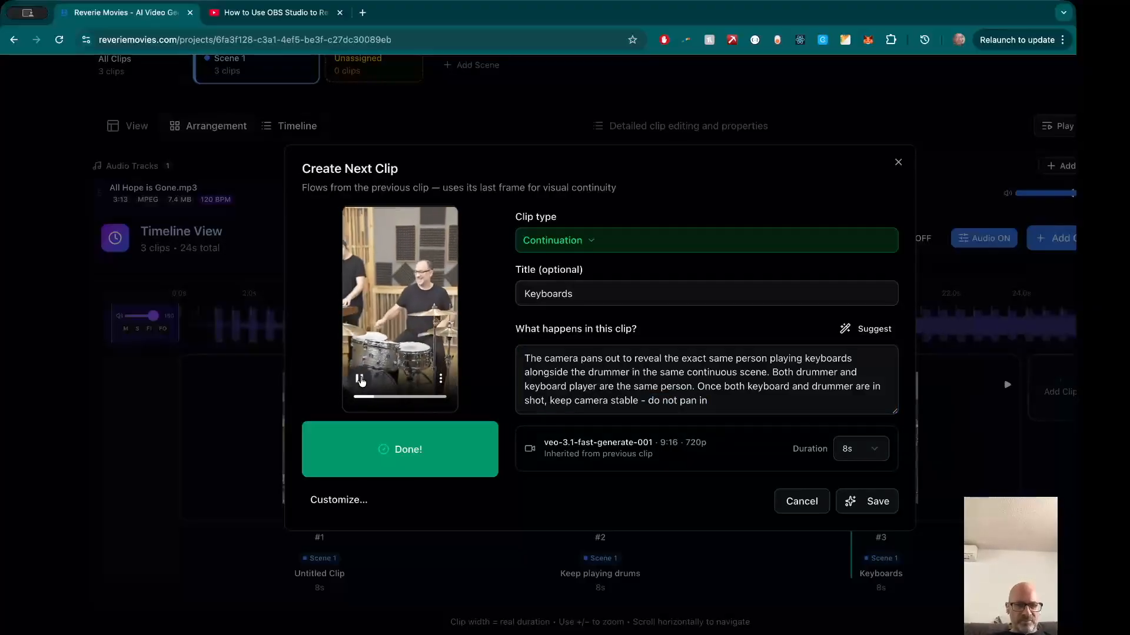
scroll(363, 316, "up", 10)
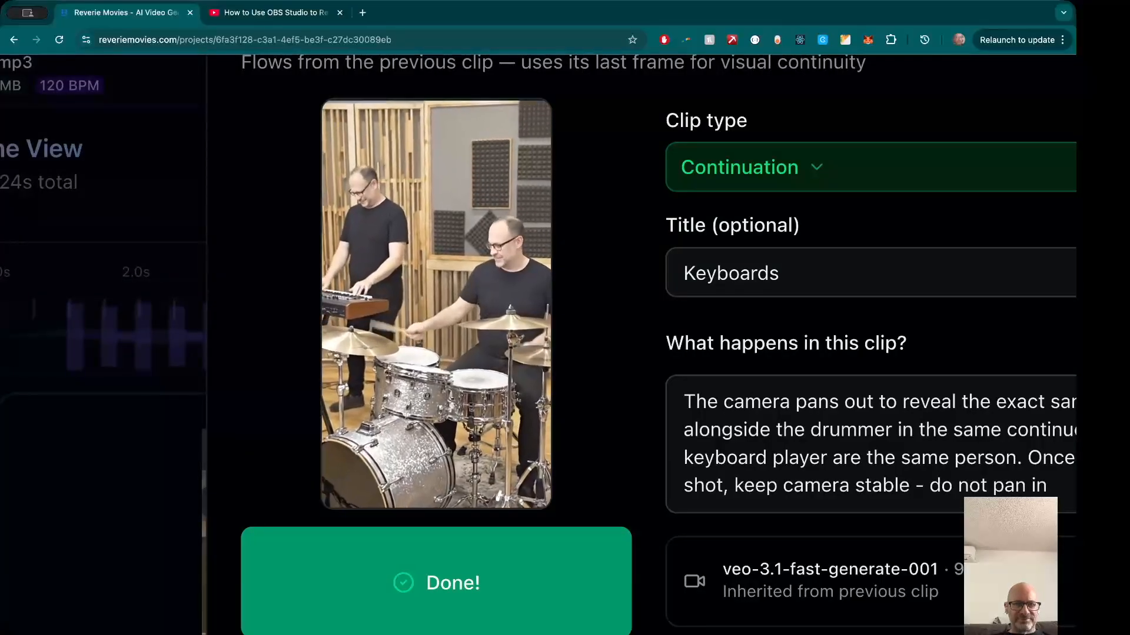
scroll(414, 277, "down", 10)
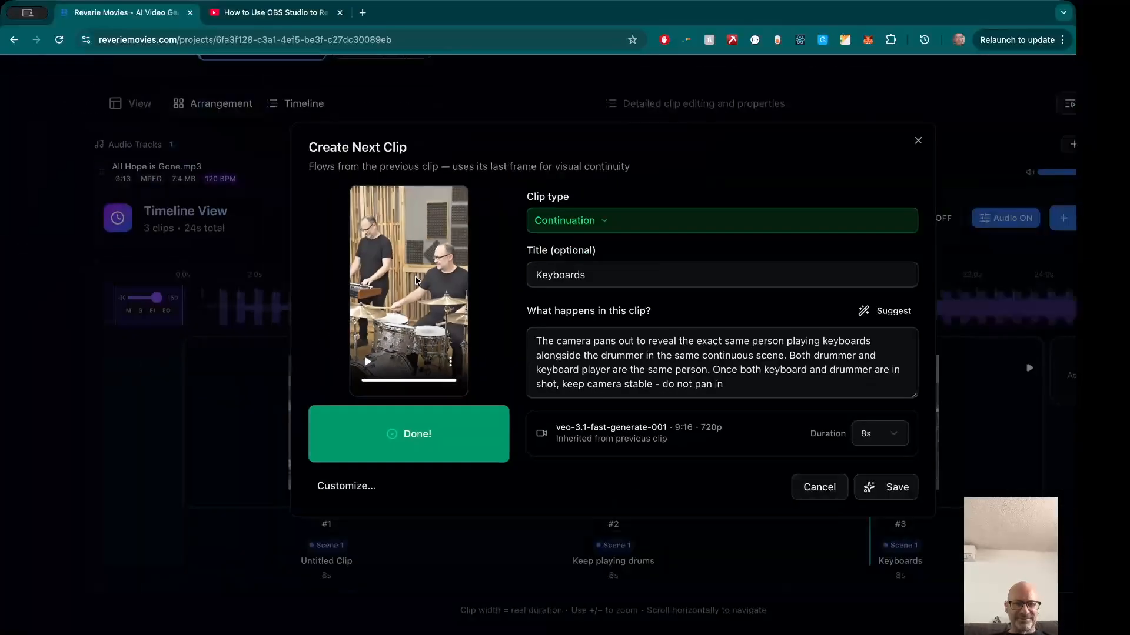
left_click(899, 491)
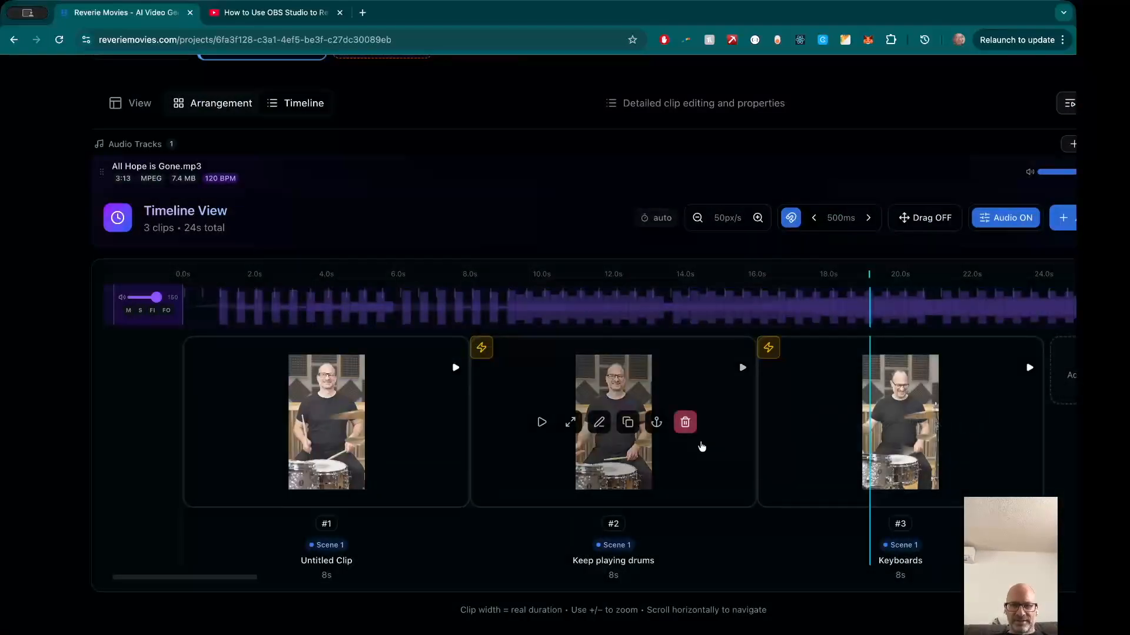
scroll(917, 237, "right", 5)
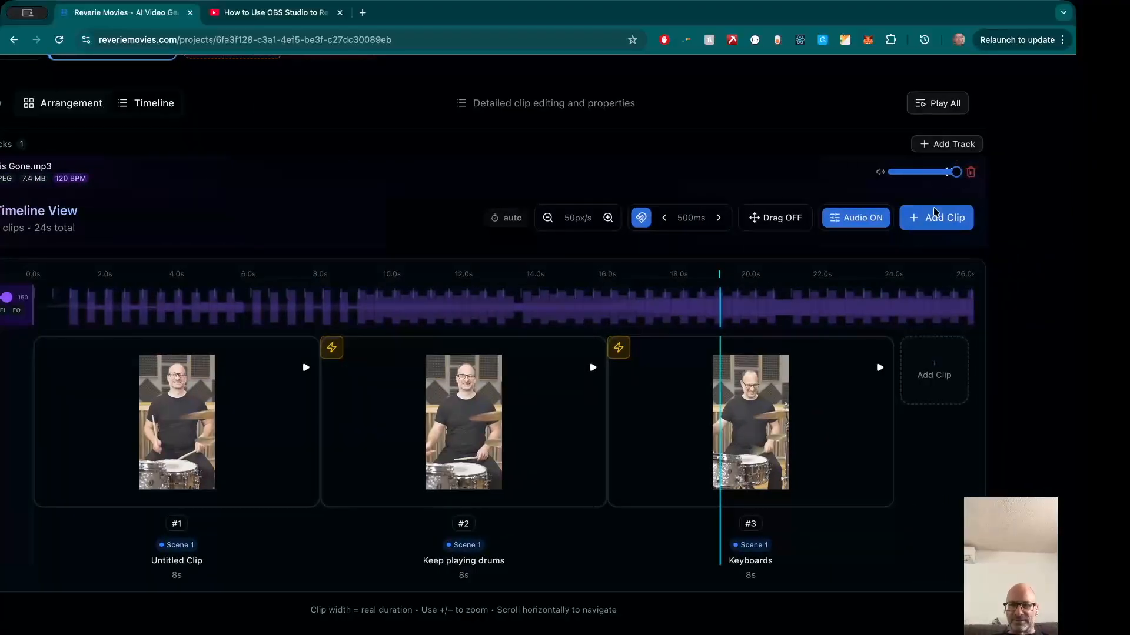
Step: Play the whole three-clip timeline from the start together with its audio track, and stop playback past the last clip
left_click_drag(721, 272, 24, 298)
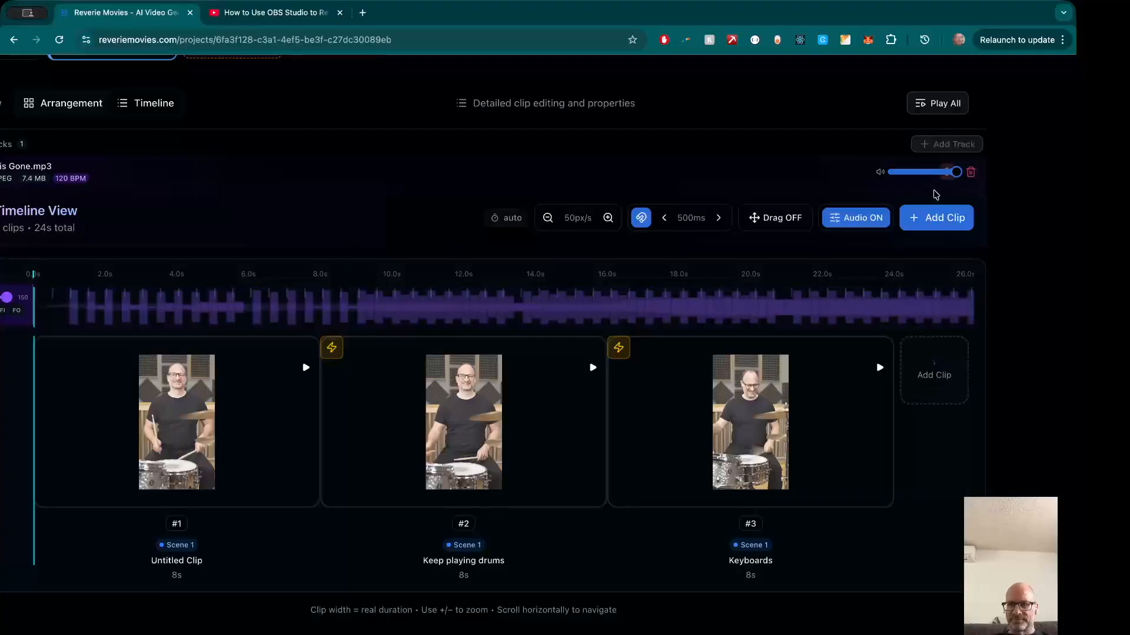
scroll(941, 101, "left", 5)
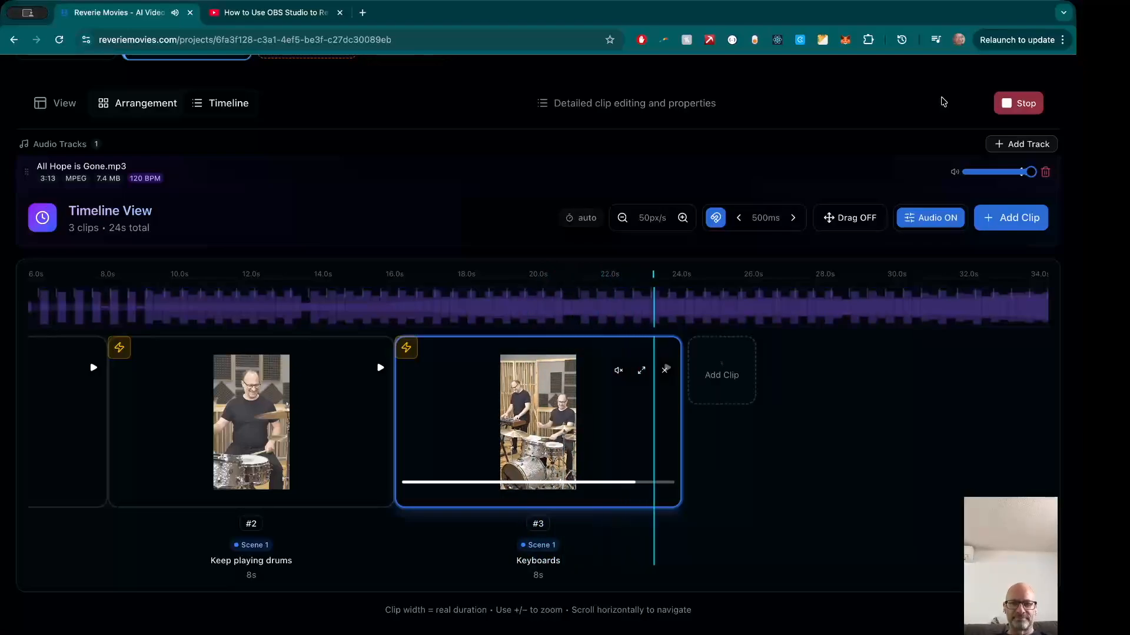
left_click(1019, 98)
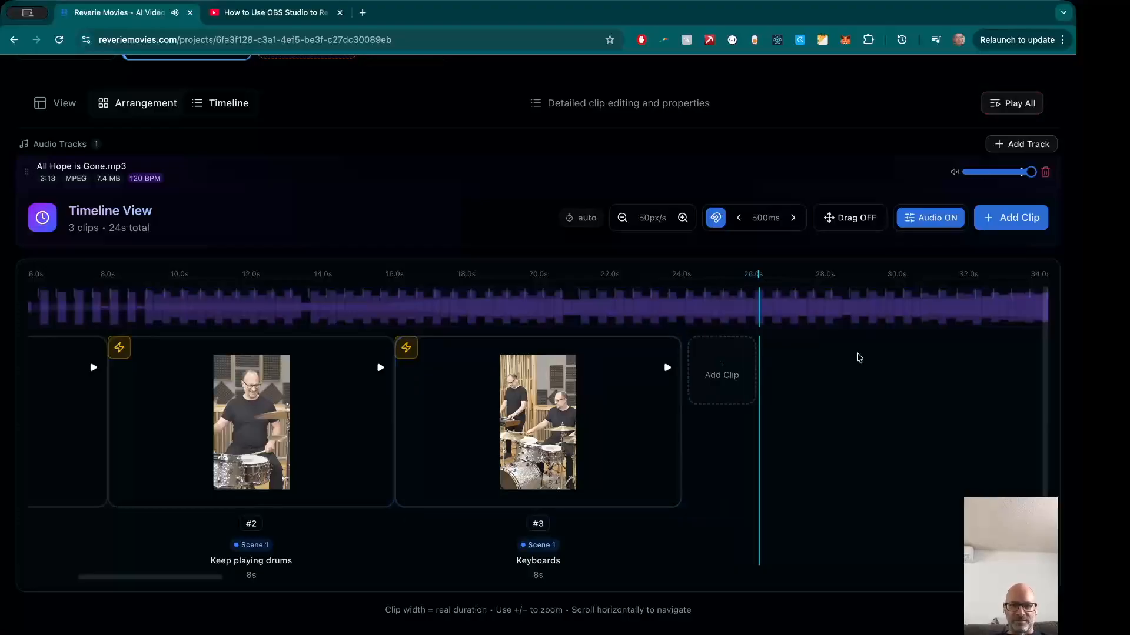
left_click(712, 377)
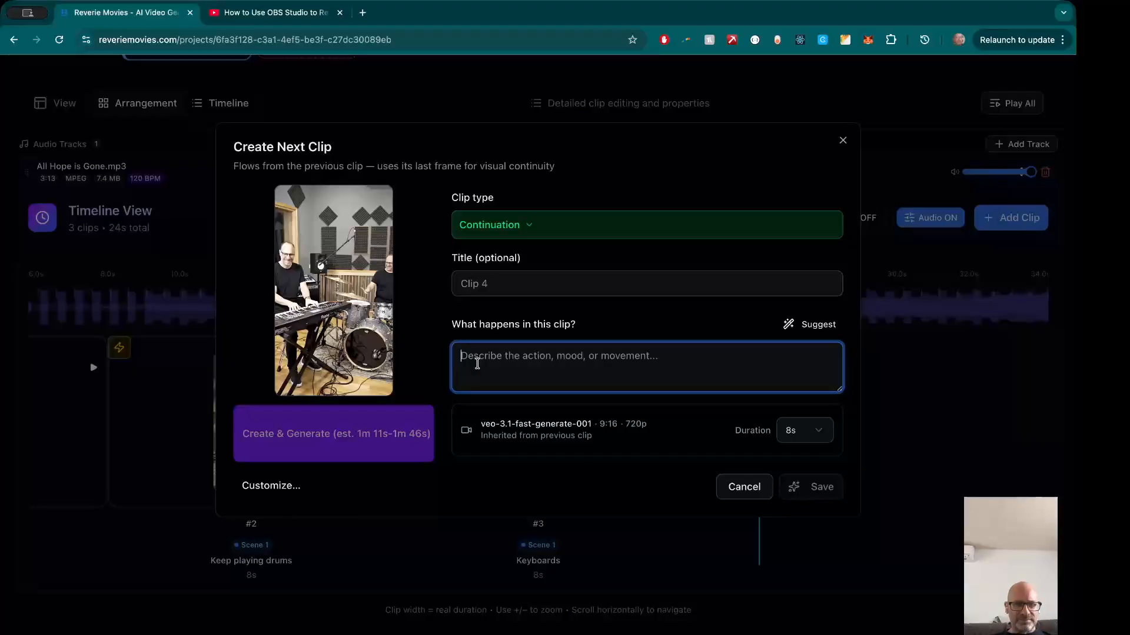
left_click(842, 143)
mouse_move(632, 428)
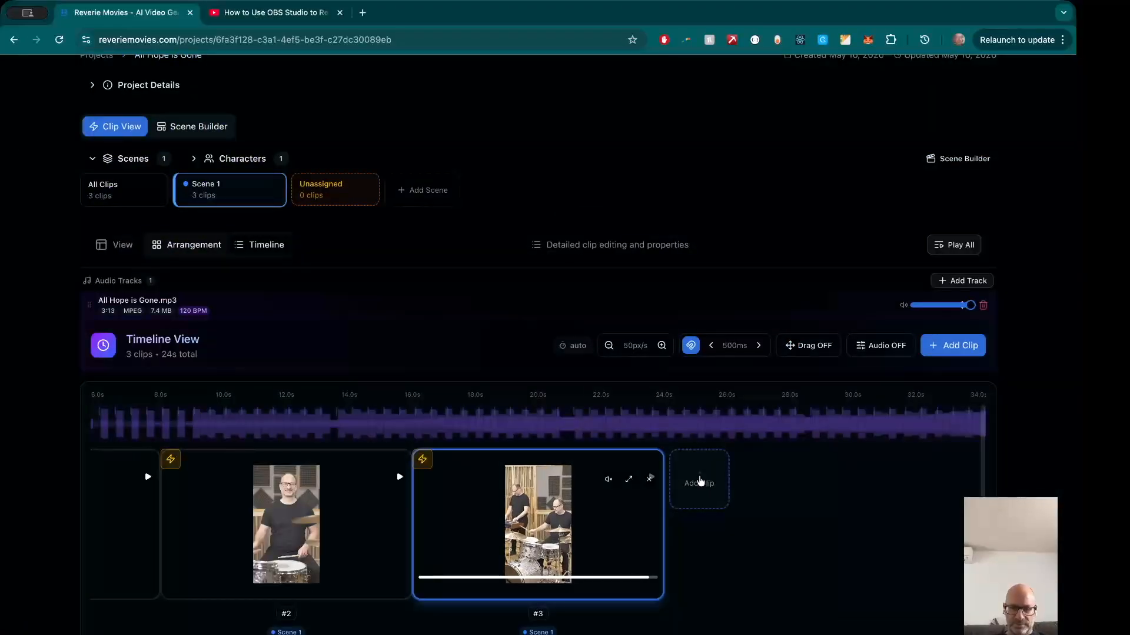
left_click(699, 478)
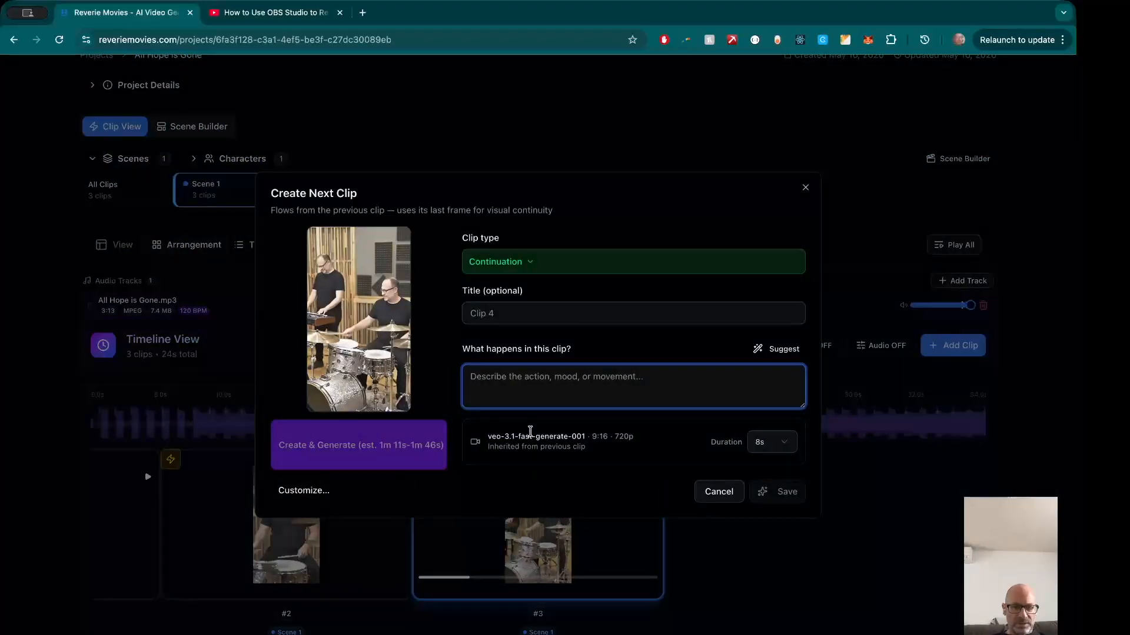
left_click(805, 188)
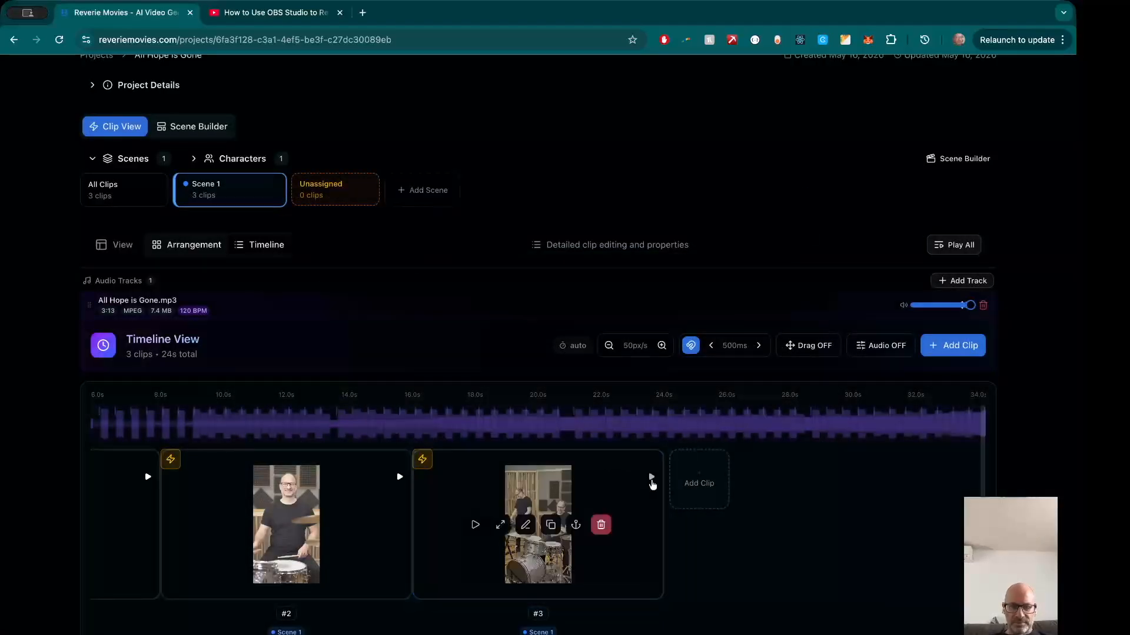
Step: Start a continuation clip after the "Keyboards" clip and title it "Keep playing drums and keyboard"
left_click(702, 482)
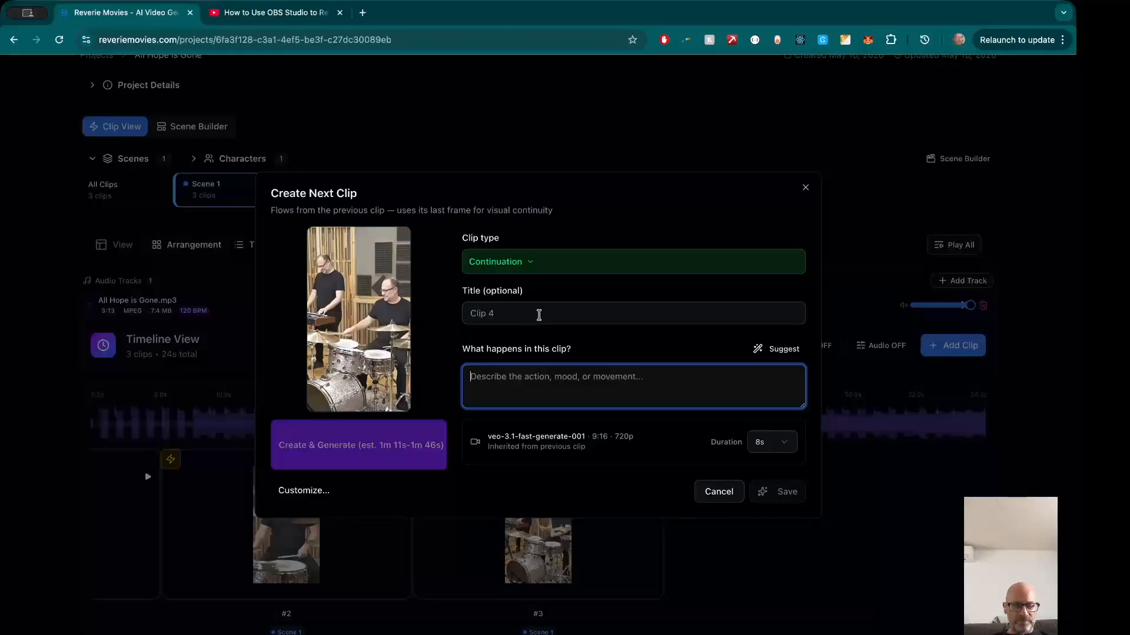
left_click(539, 315)
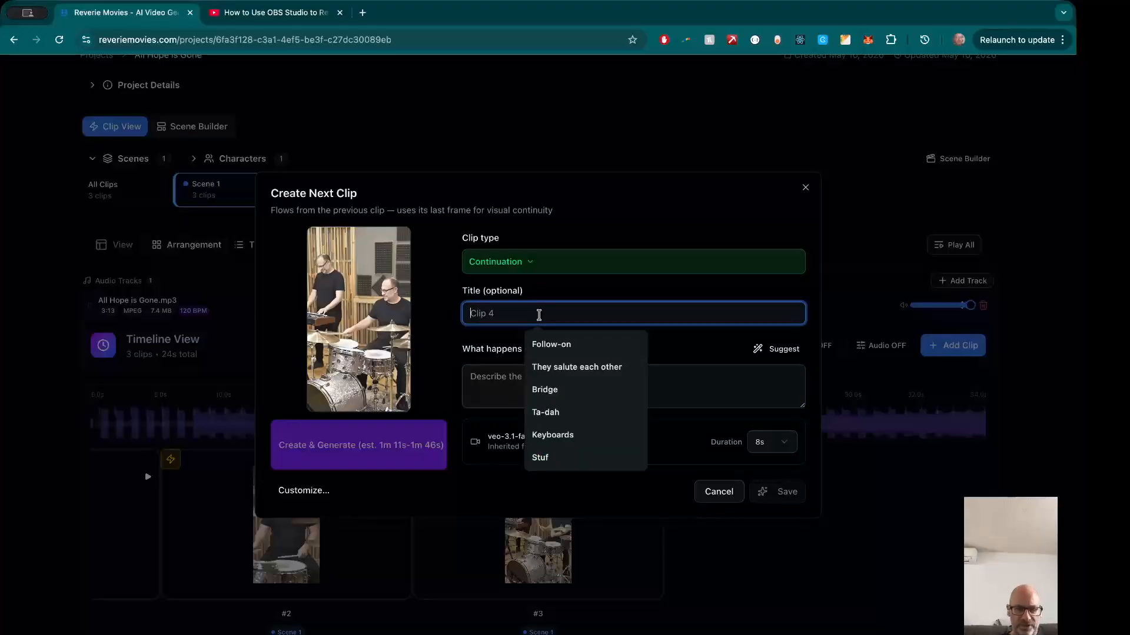
type("Keep ")
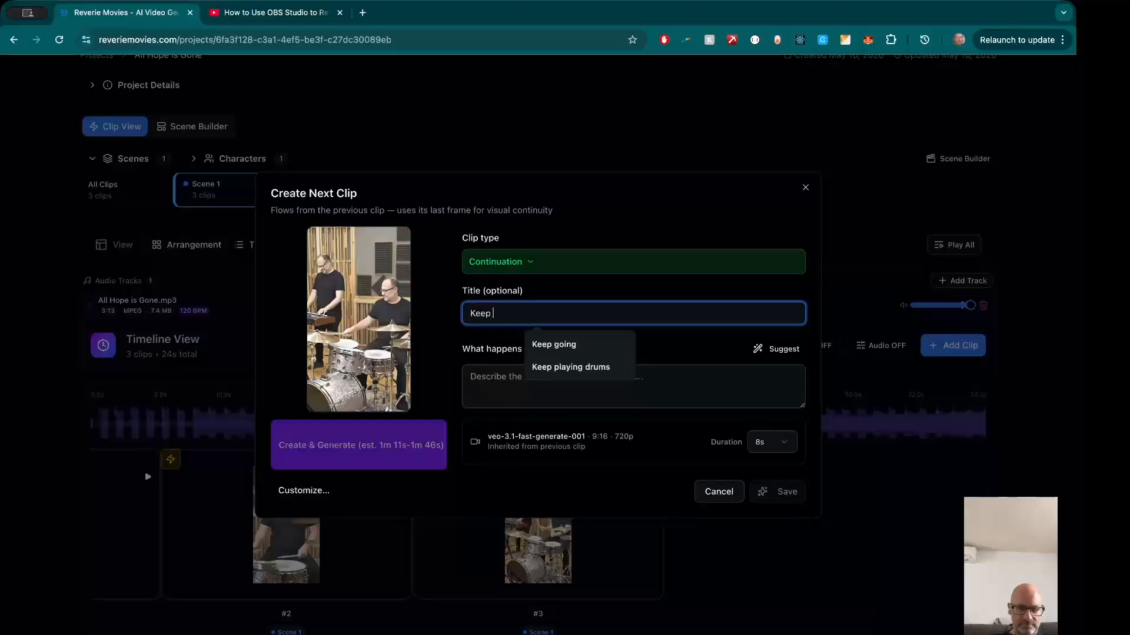
type("playing dru")
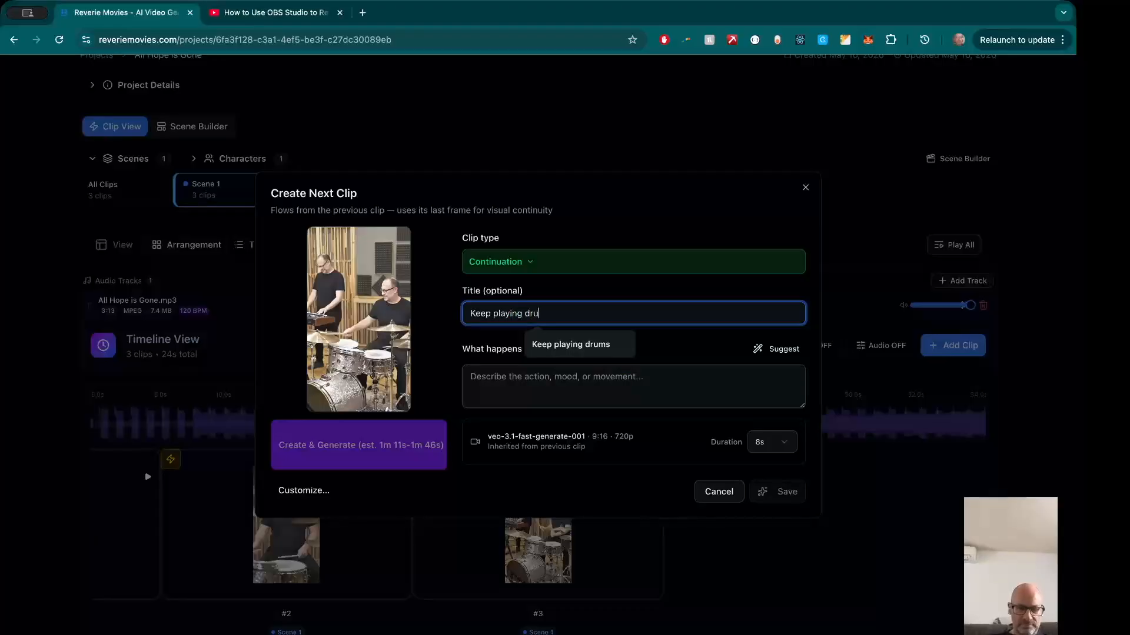
type("ms and ")
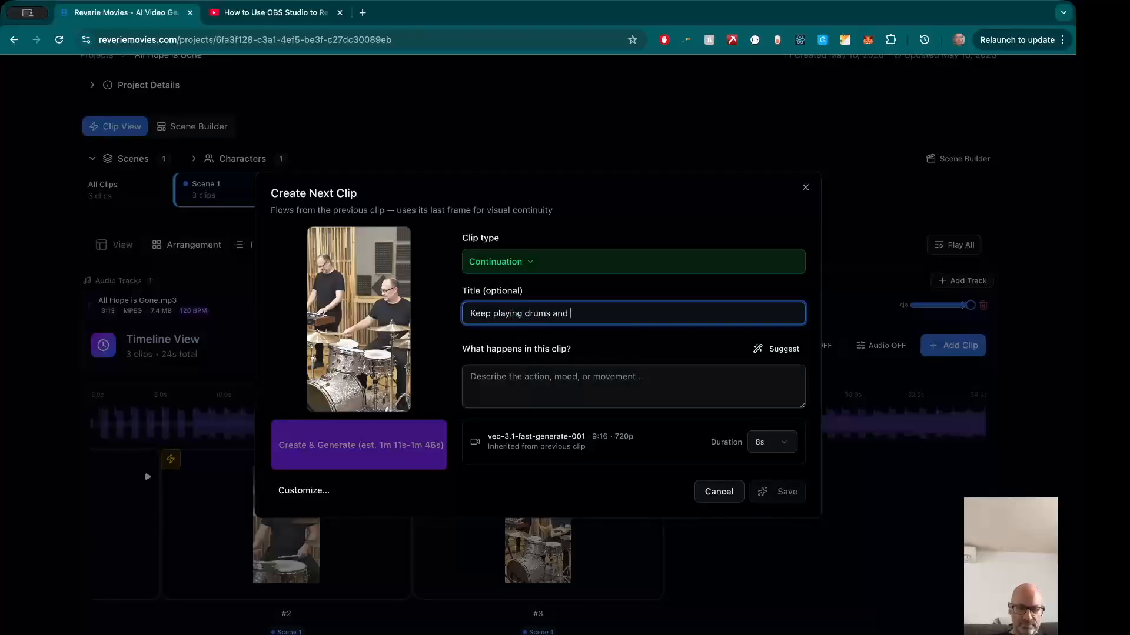
type("keyboard")
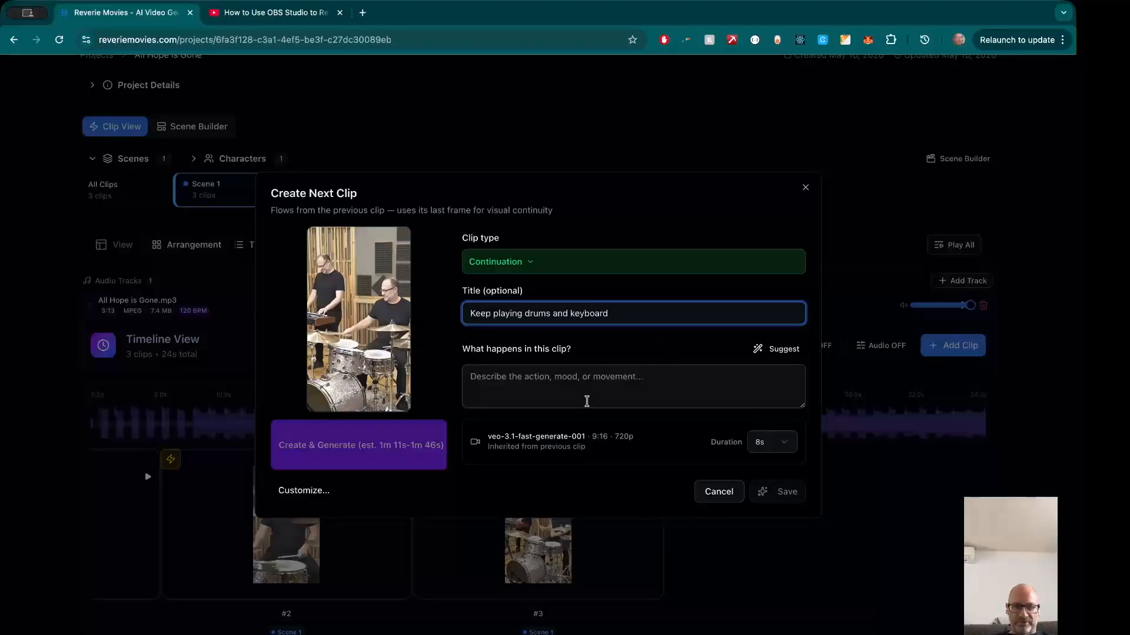
Step: Describe the clip as "Maintain the same action, they keep playing" and set its duration to 4s
left_click(600, 376)
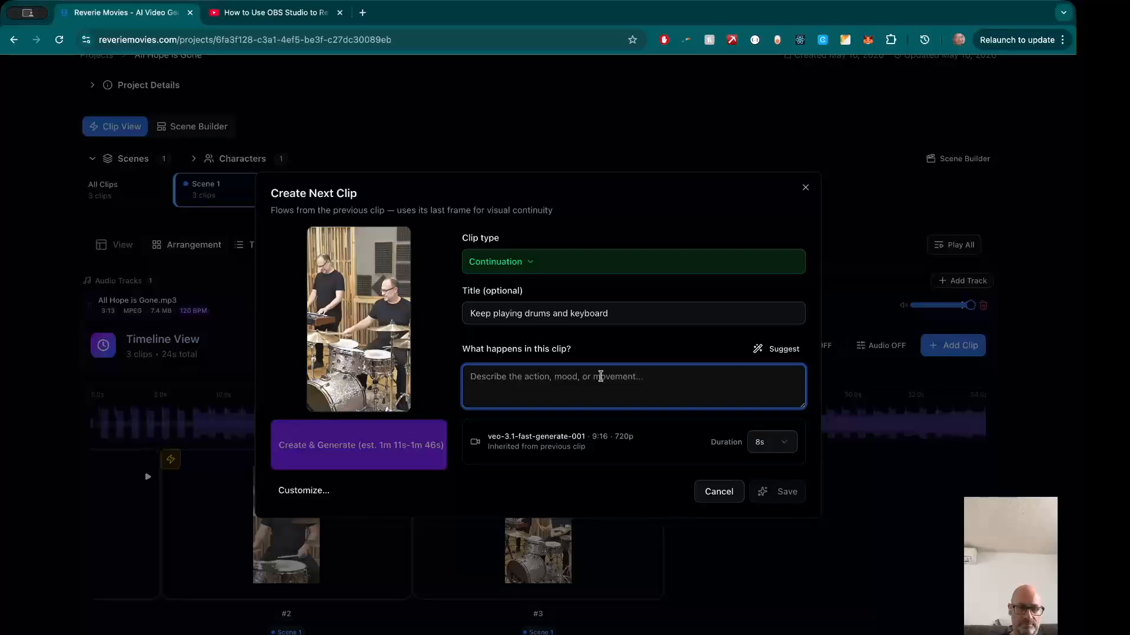
type("Main")
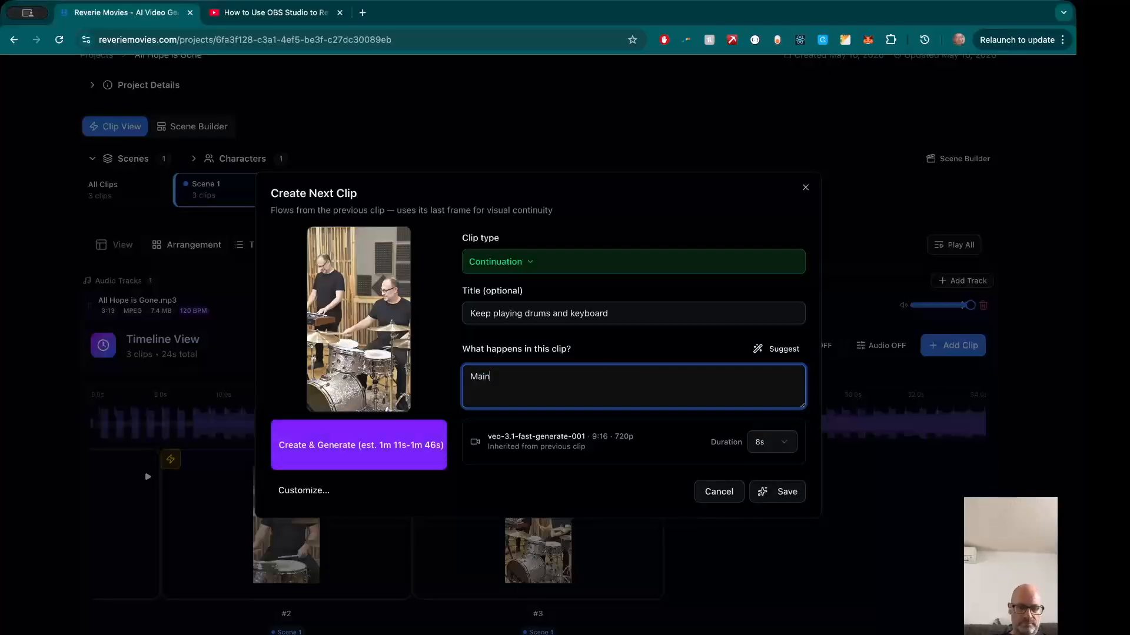
type("tain the ")
type("asame action")
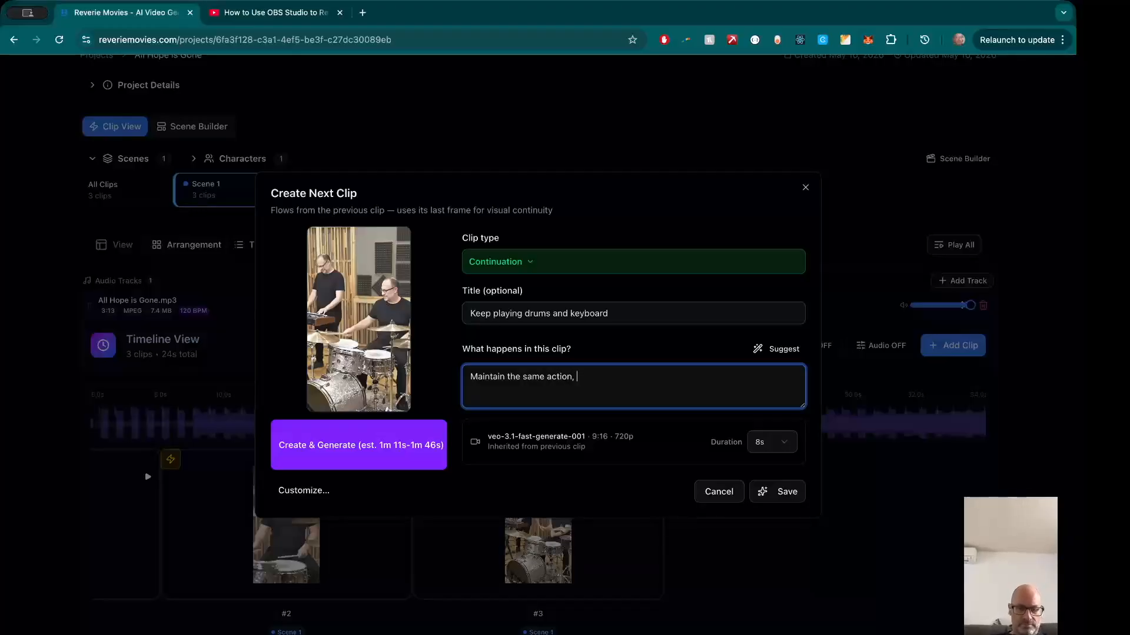
type(", they ke")
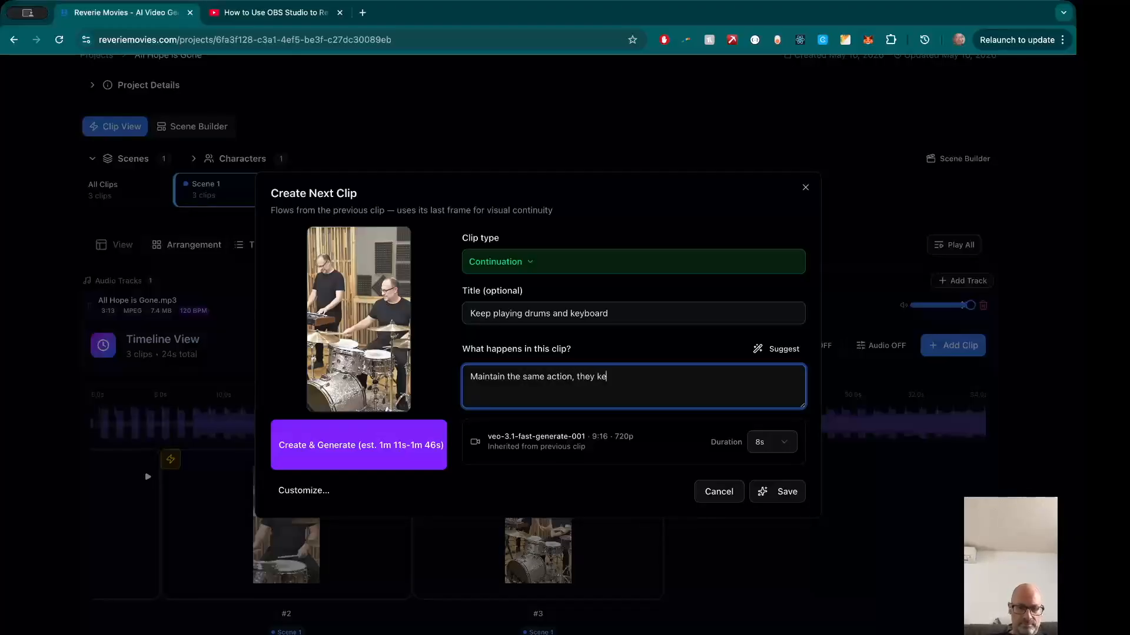
type("ep playing")
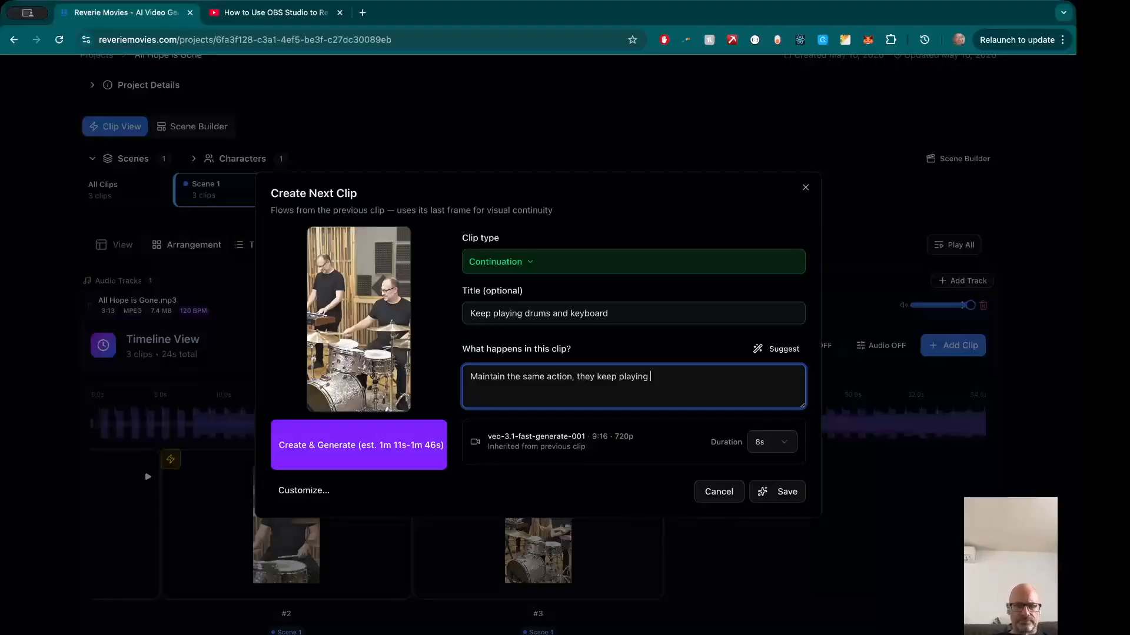
left_click(786, 444)
left_click(766, 466)
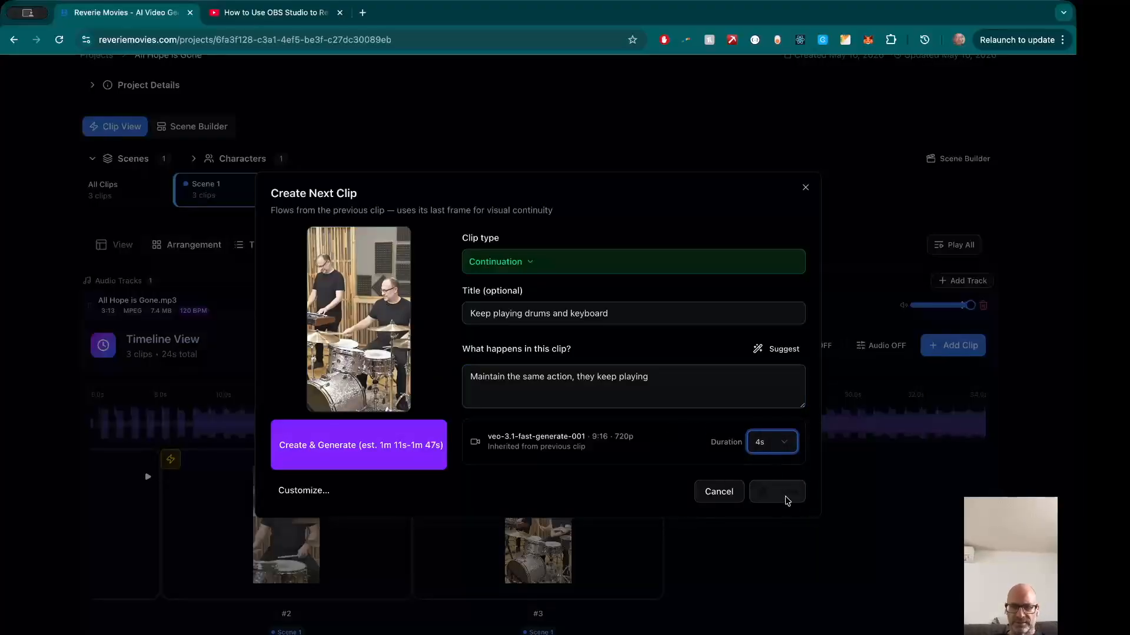
Step: Extend the clip description with the sentence "Keep camera still" and generate the video
mouse_move(340, 450)
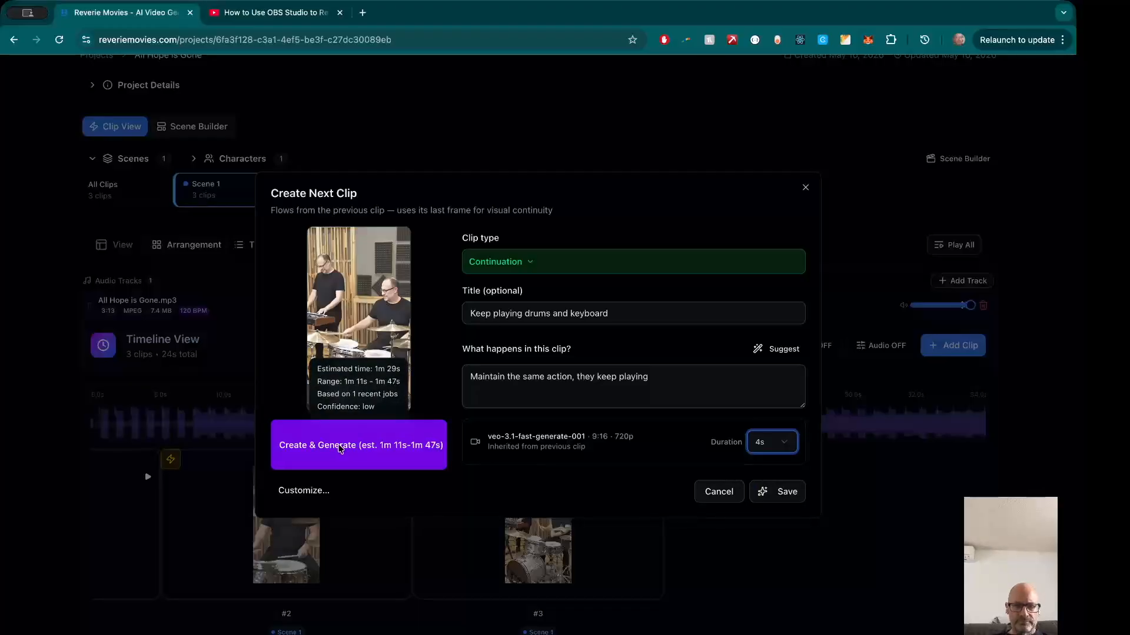
left_click(676, 383)
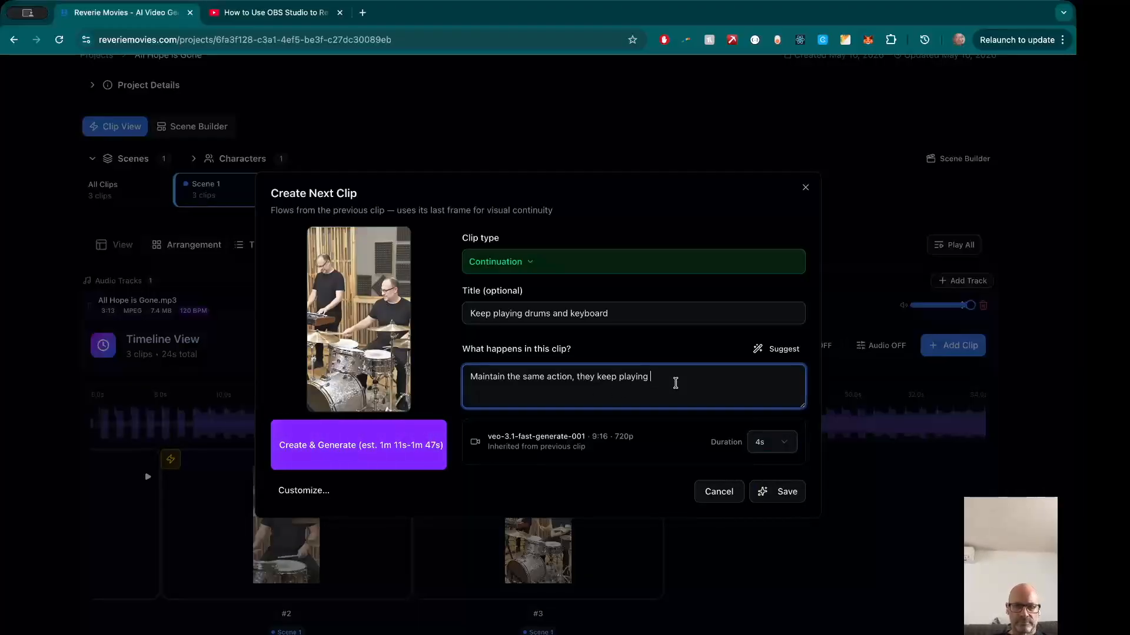
type("Keep camera still")
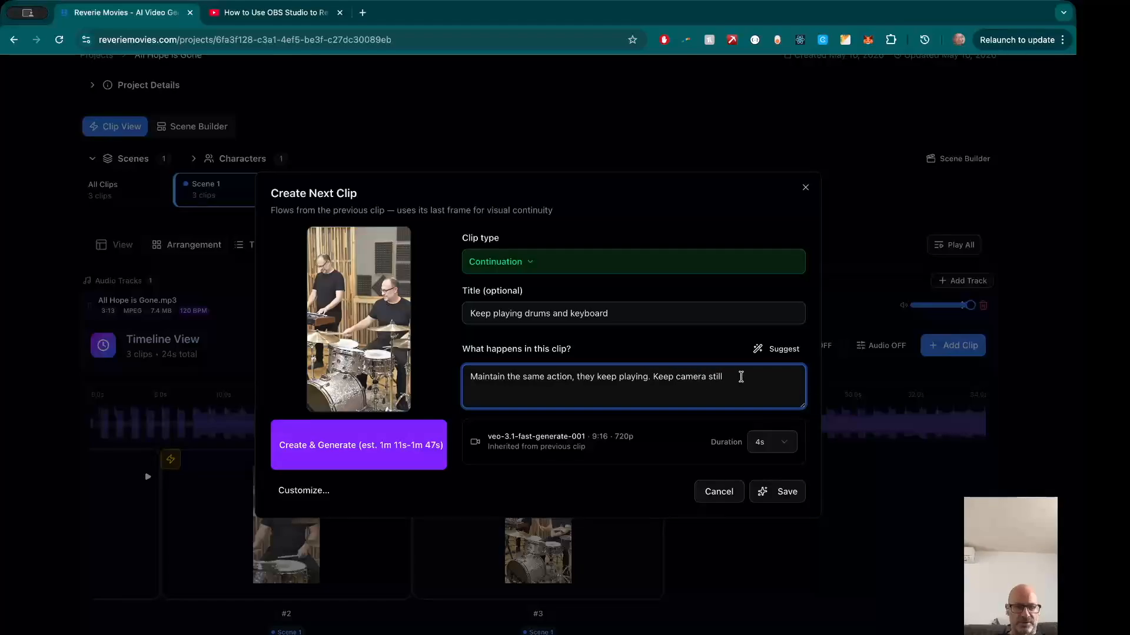
left_click(398, 454)
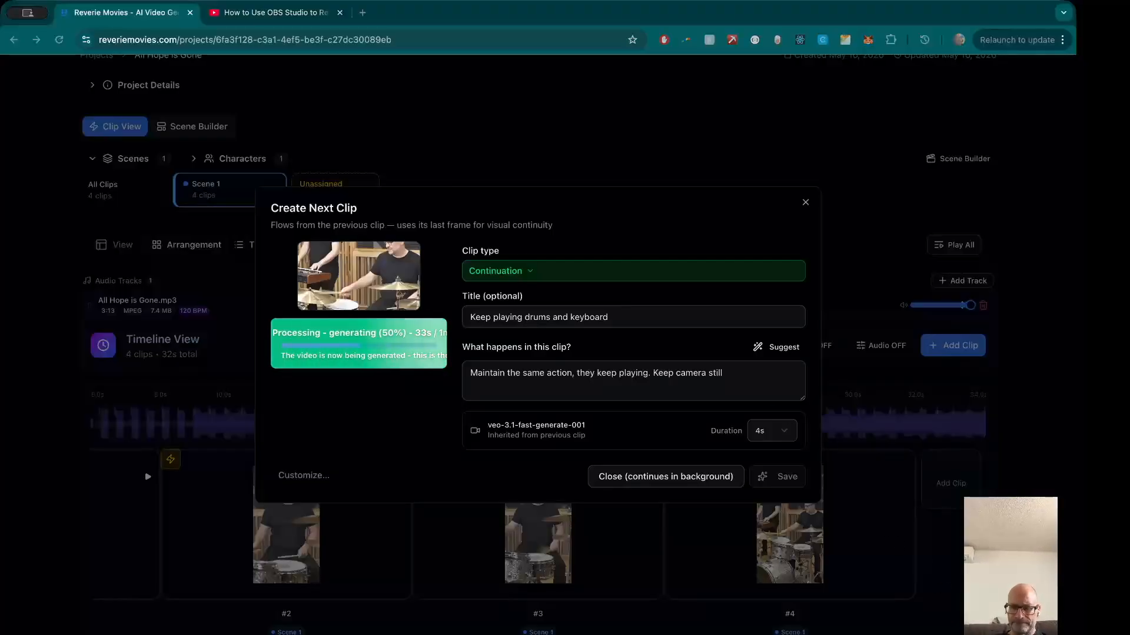
Step: Watch the generated "Keep playing drums and keyboard" video and save the clip to the timeline
left_click(322, 380)
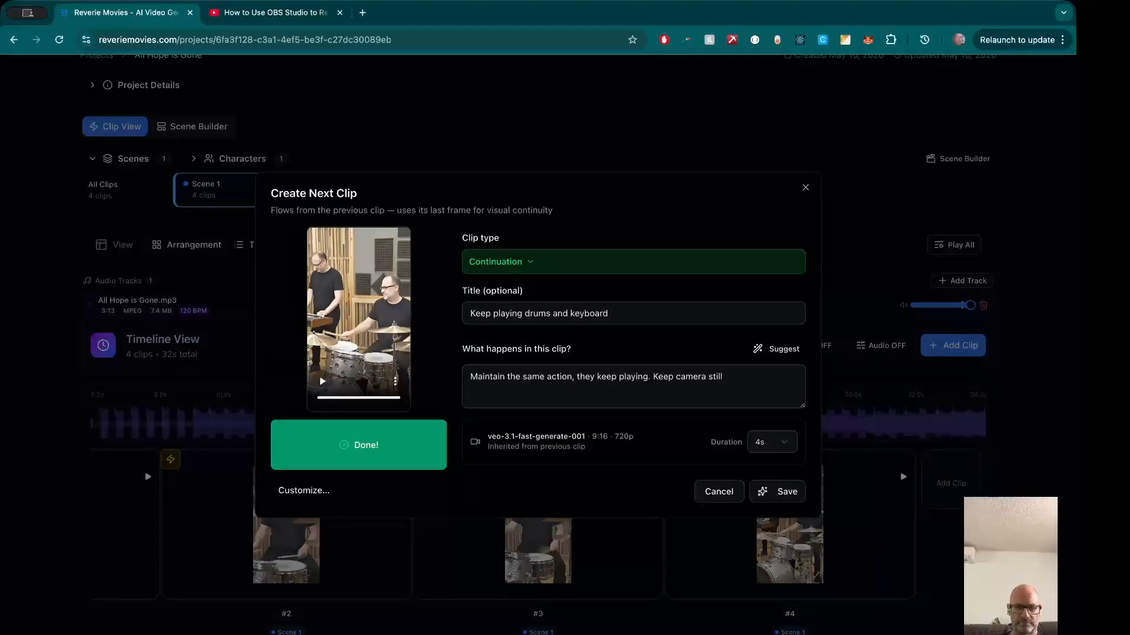
left_click(323, 382)
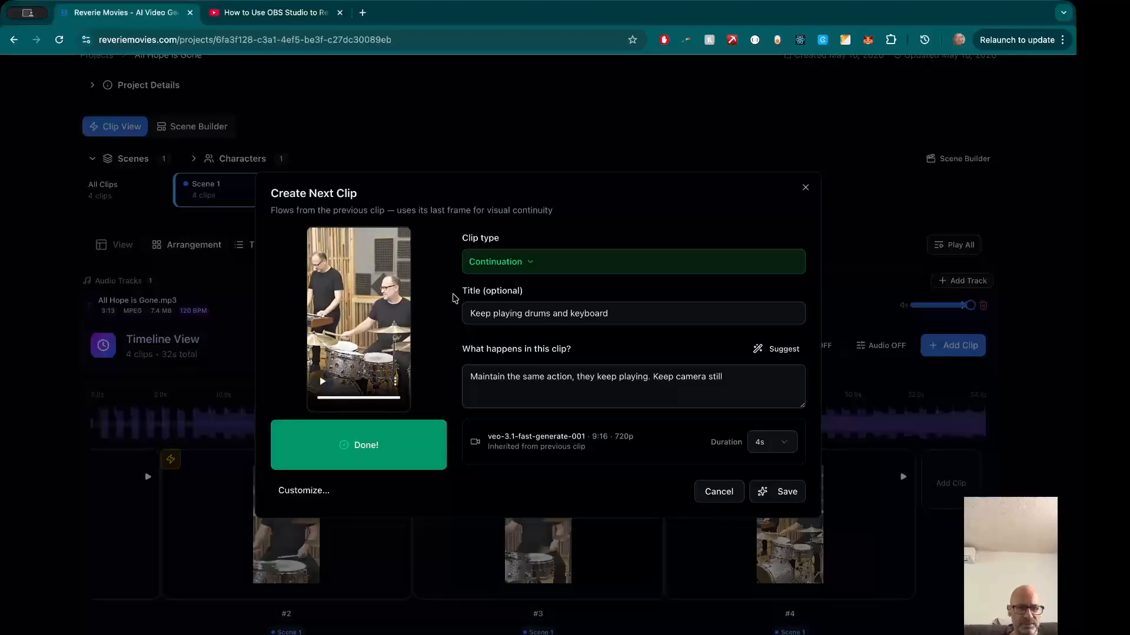
left_click(796, 495)
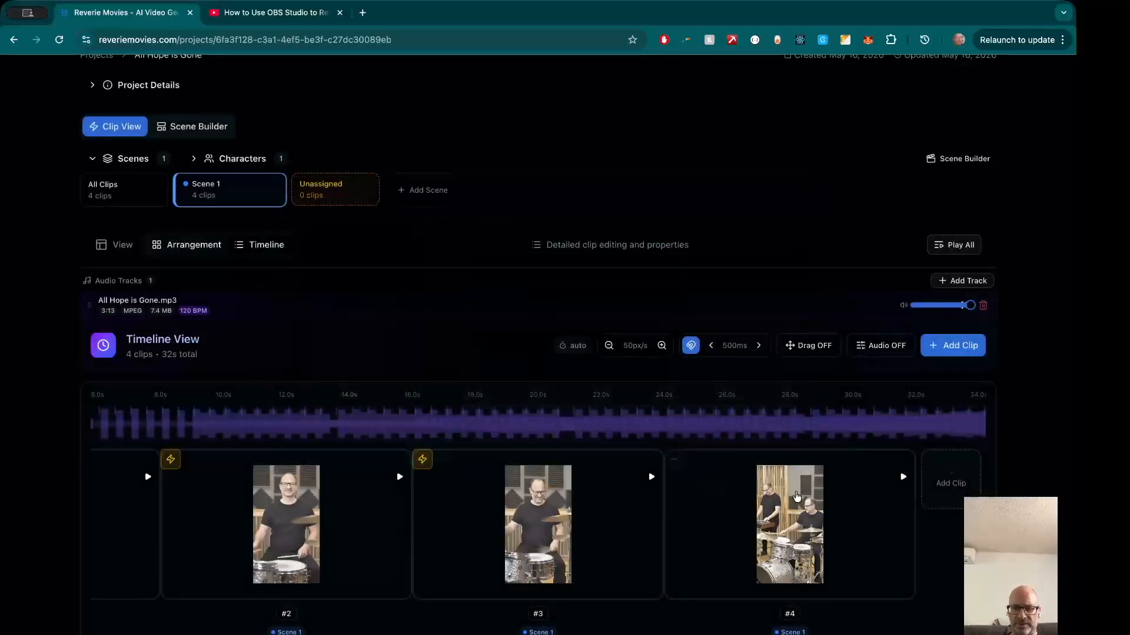
Step: Start a fifth clip as a continuation at the end of the timeline and title it "Enter bass"
scroll(950, 517, "right", 5)
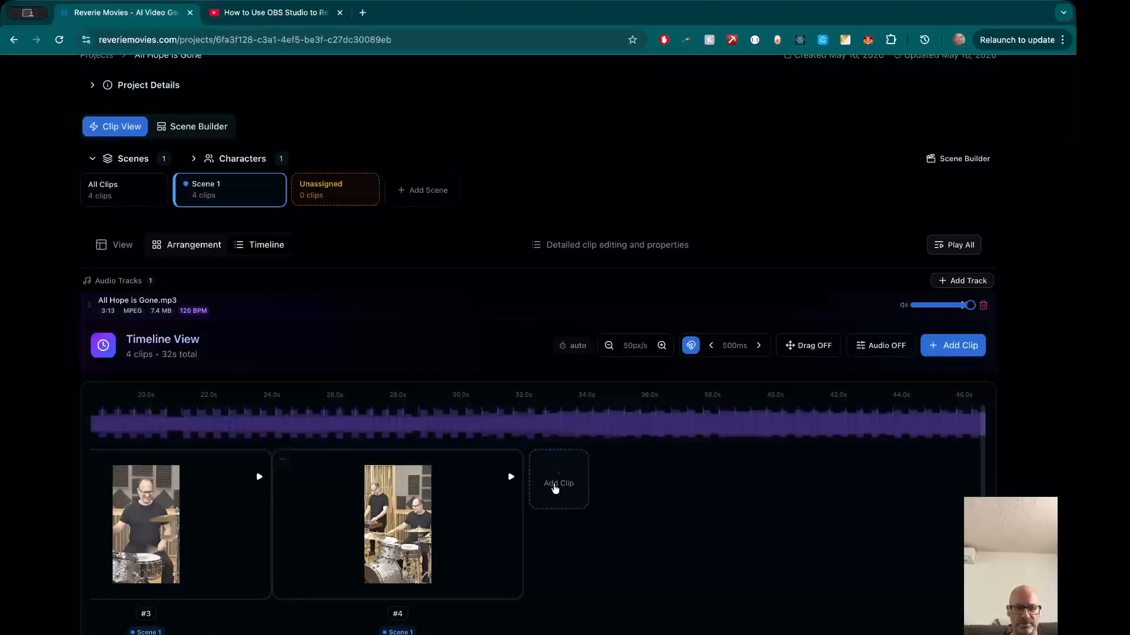
left_click(555, 488)
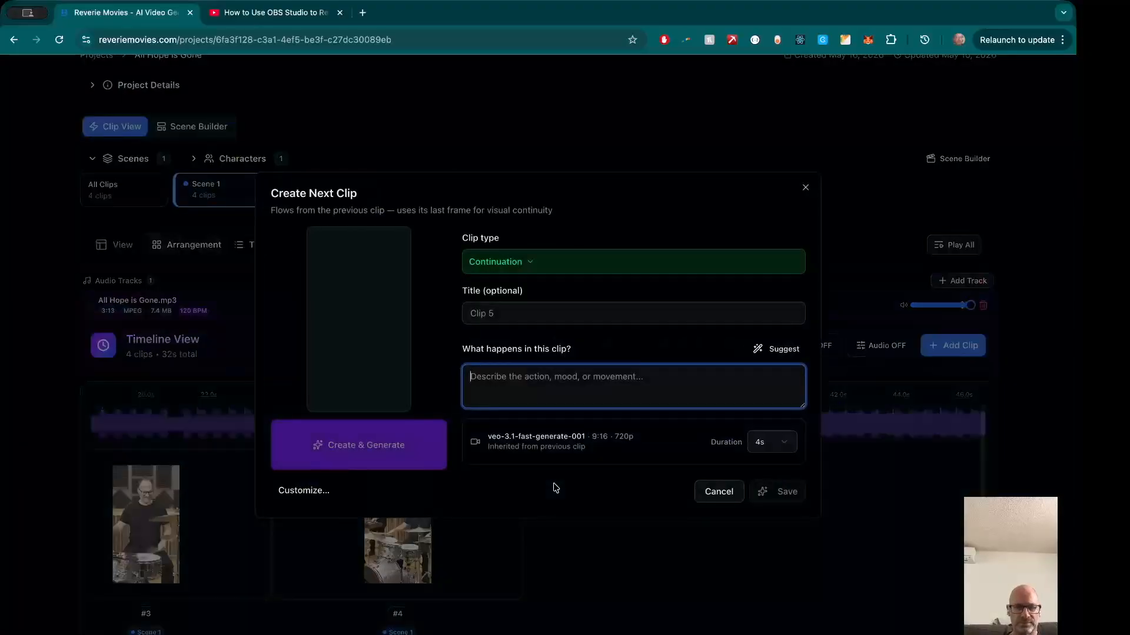
left_click(531, 320)
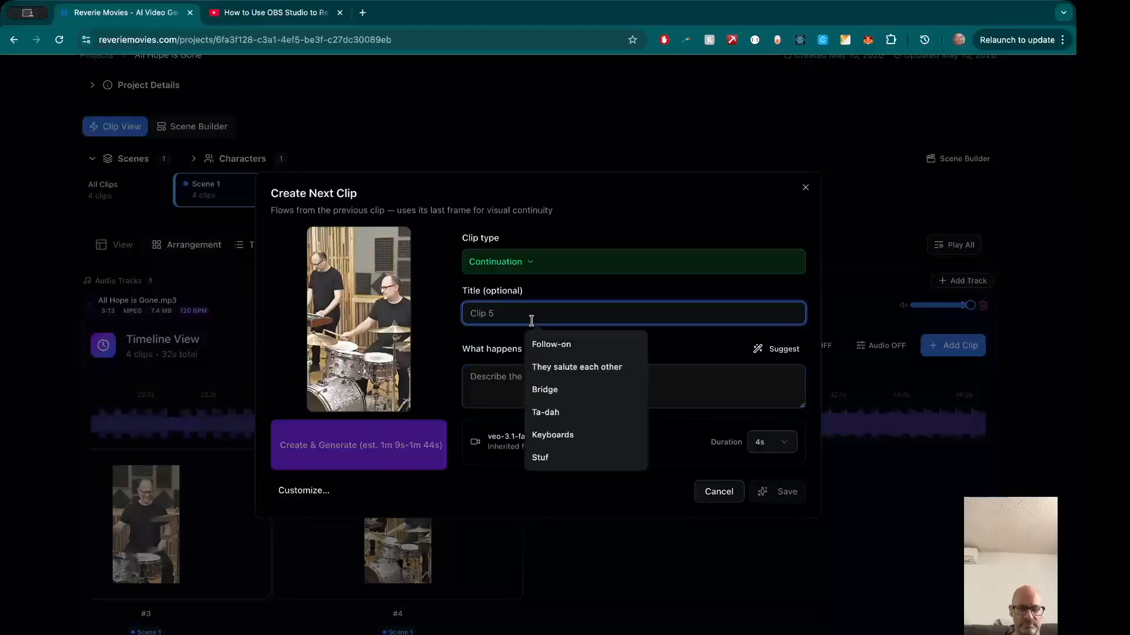
type("Enter ")
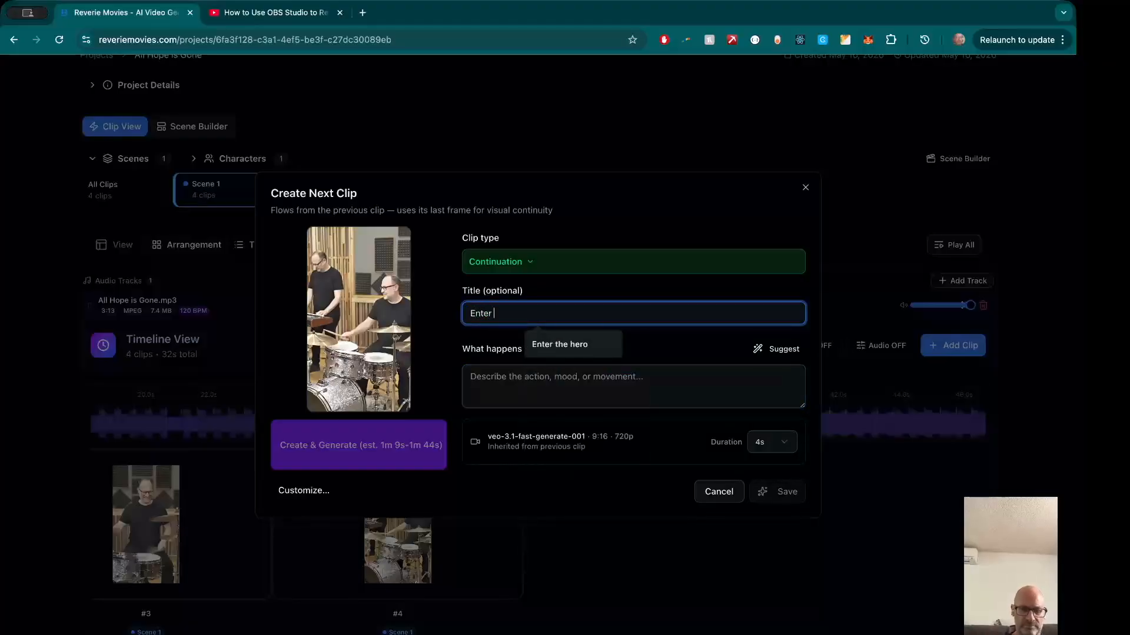
type("bass")
Step: Describe the clip as "The camera pans out slowly, to reveal the exact same person is also playing bass guitar." and generate the video
left_click(571, 384)
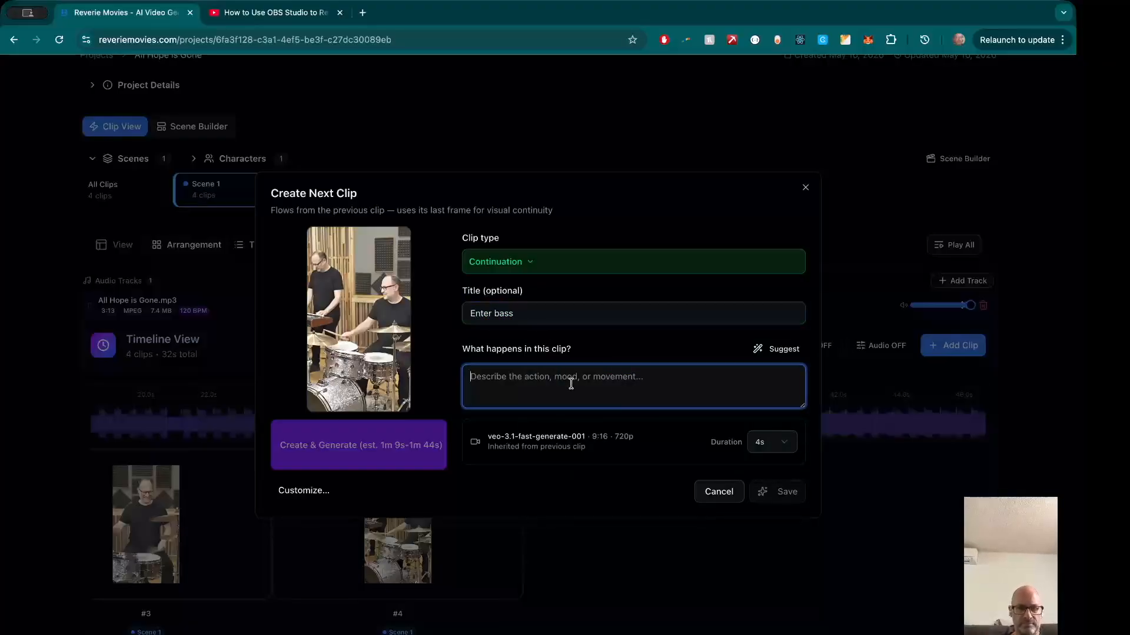
type("The camera ")
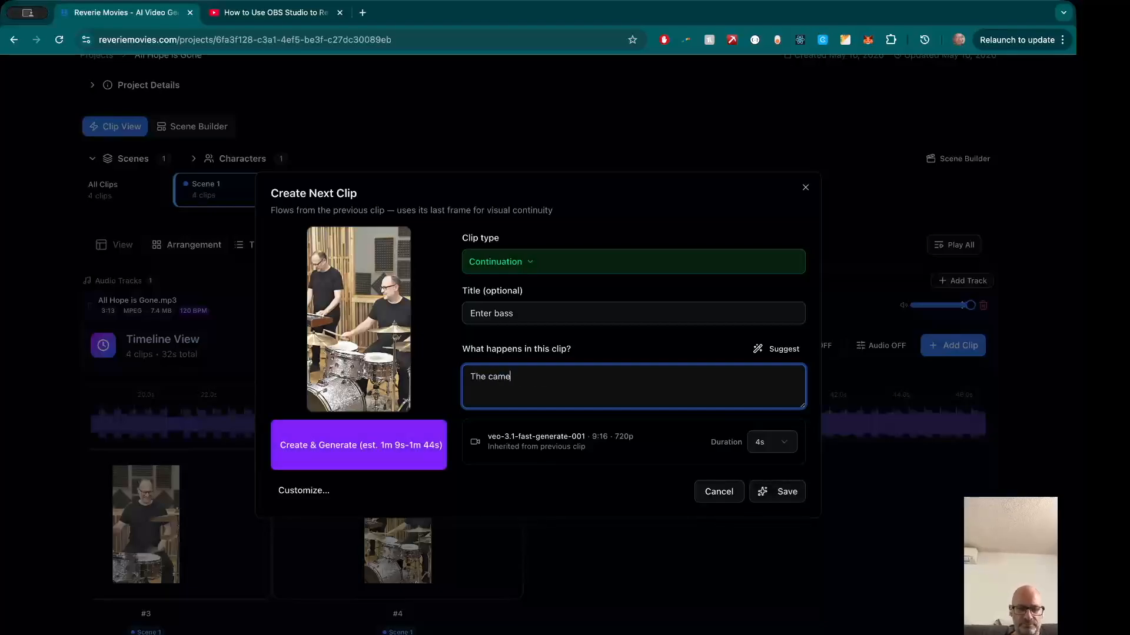
type("pans ")
type("ou")
type("t slowly, t")
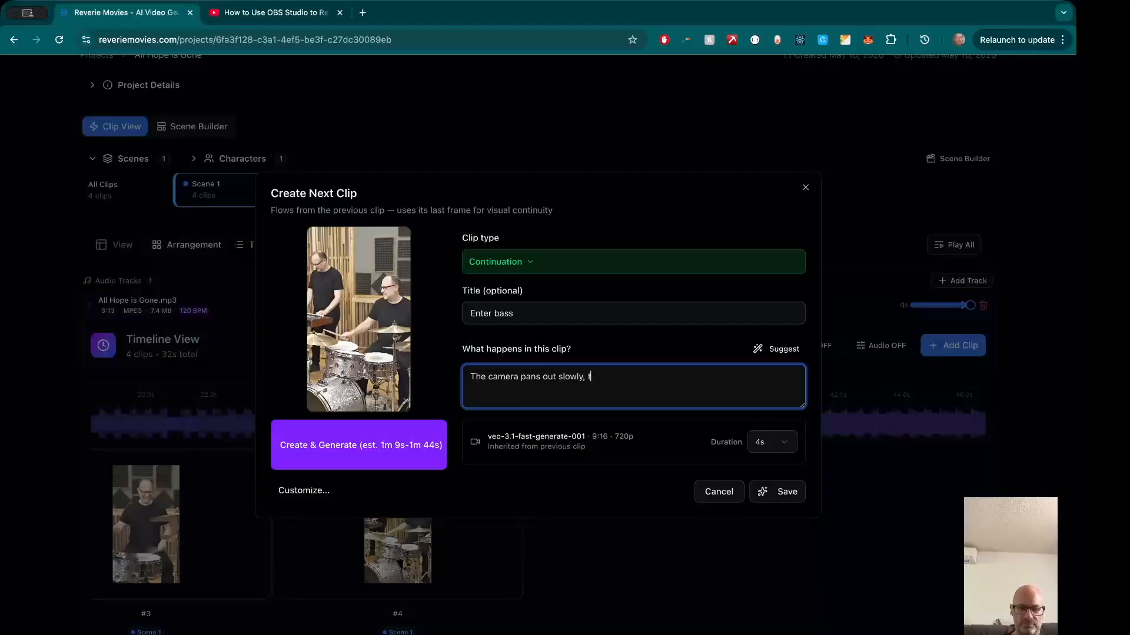
type("o reveal")
type(" the")
type(" exact sa")
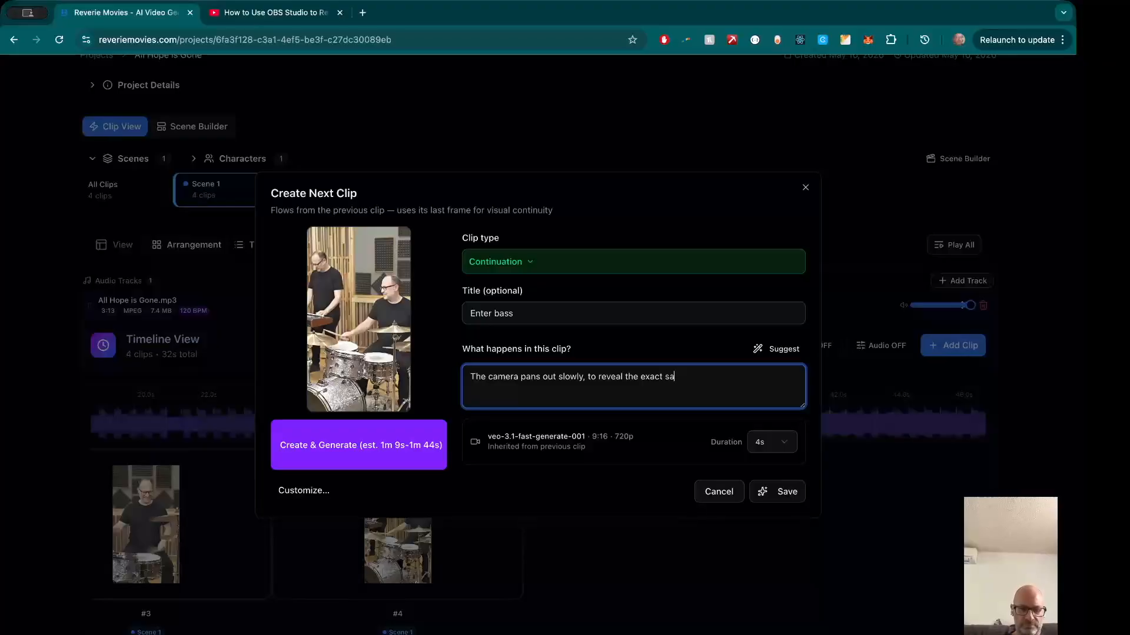
type("me person is also play")
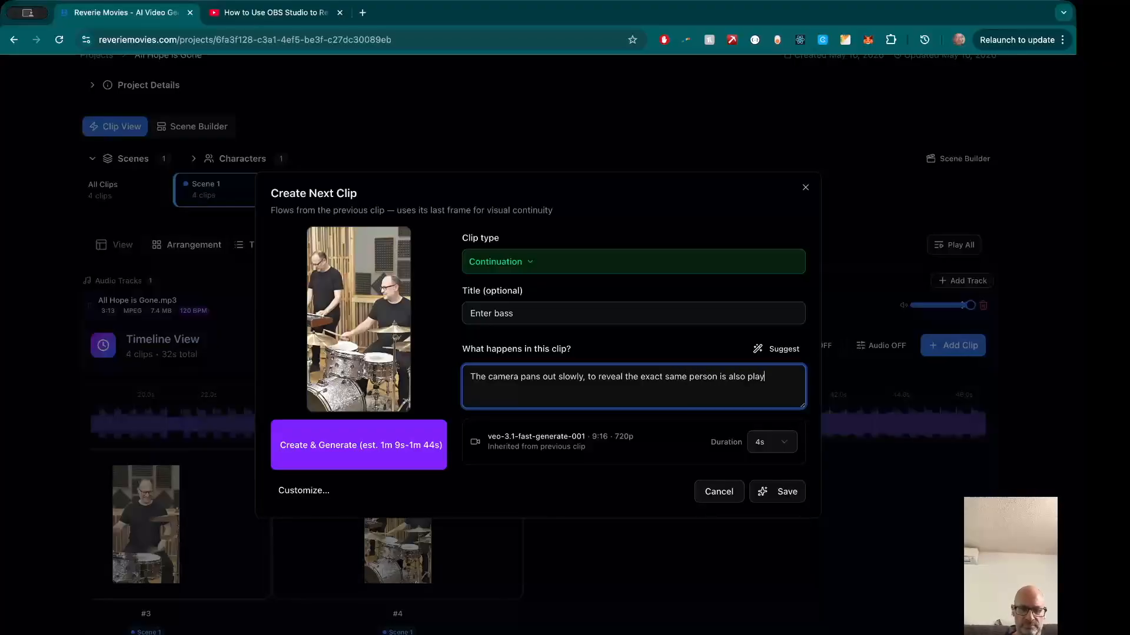
type("ing bass")
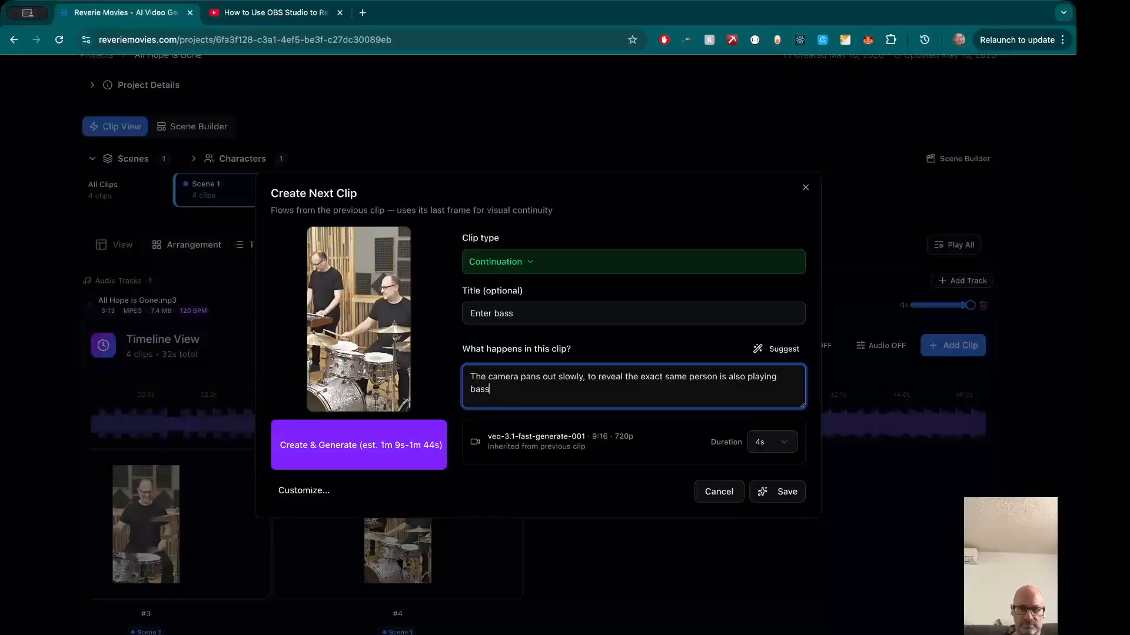
type(" guitar.")
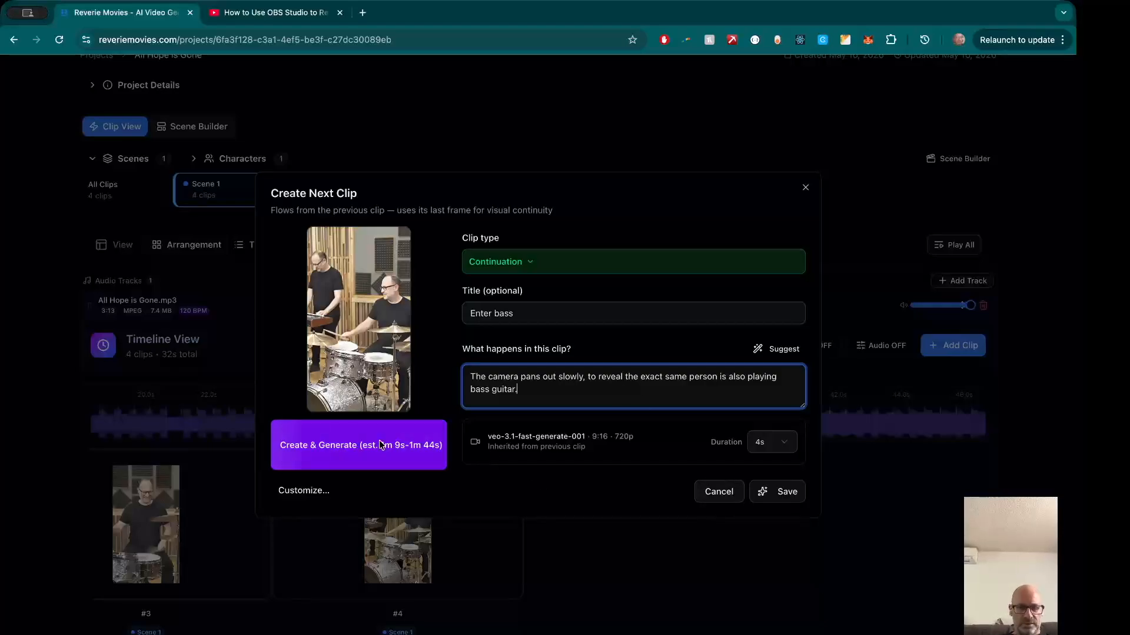
mouse_move(396, 446)
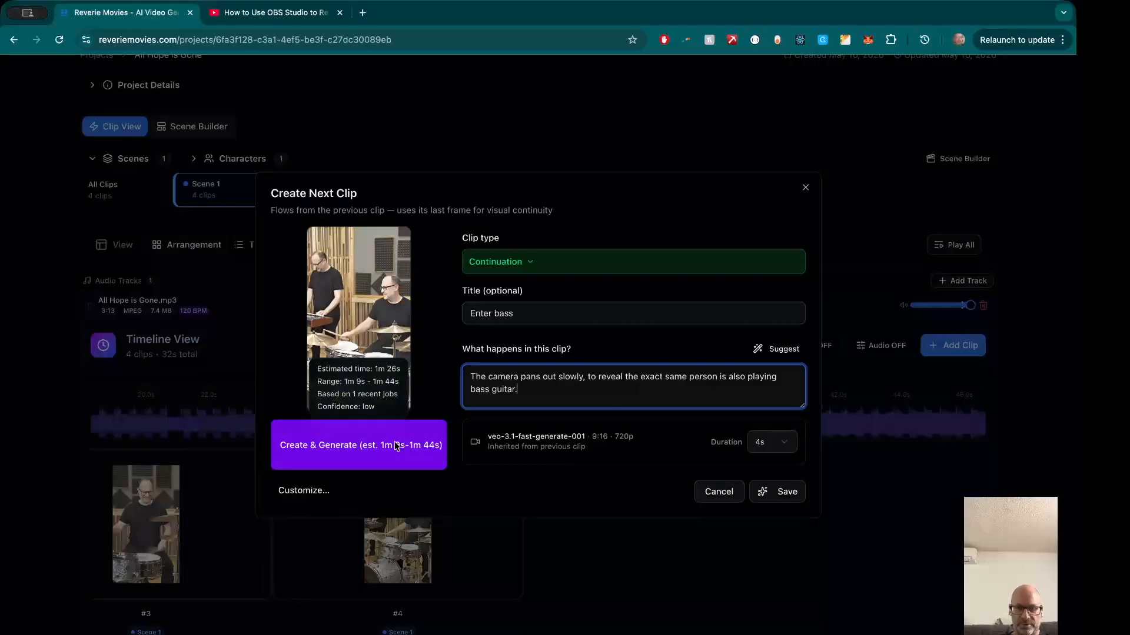
left_click(396, 446)
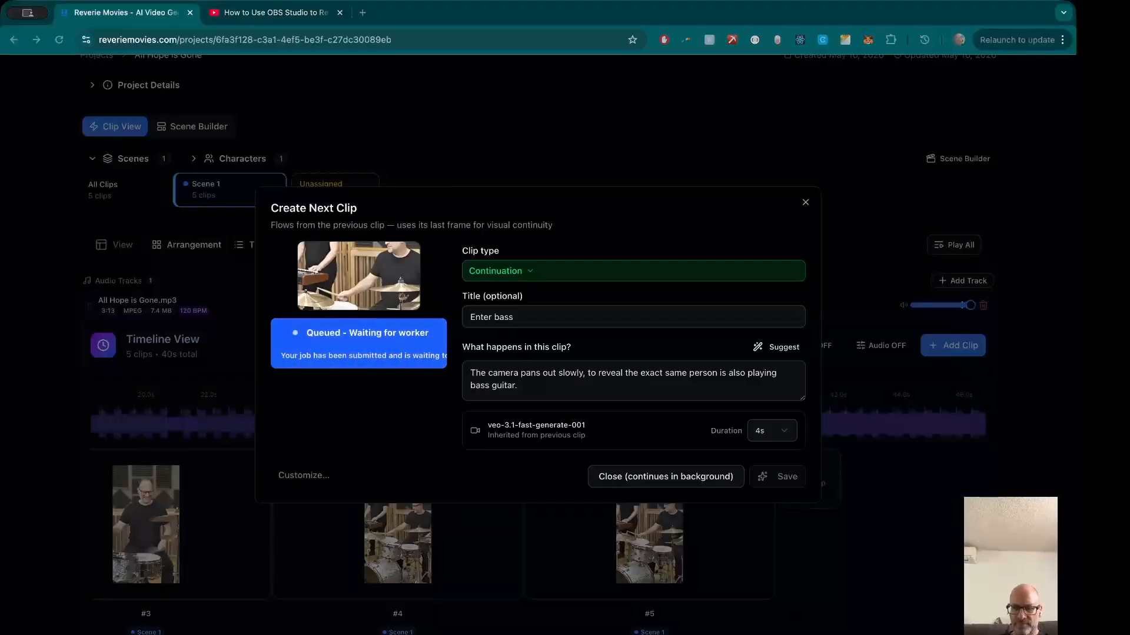
Step: Save the generated "Enter bass" clip to the timeline and watch it in the enlarged player
left_click(793, 511)
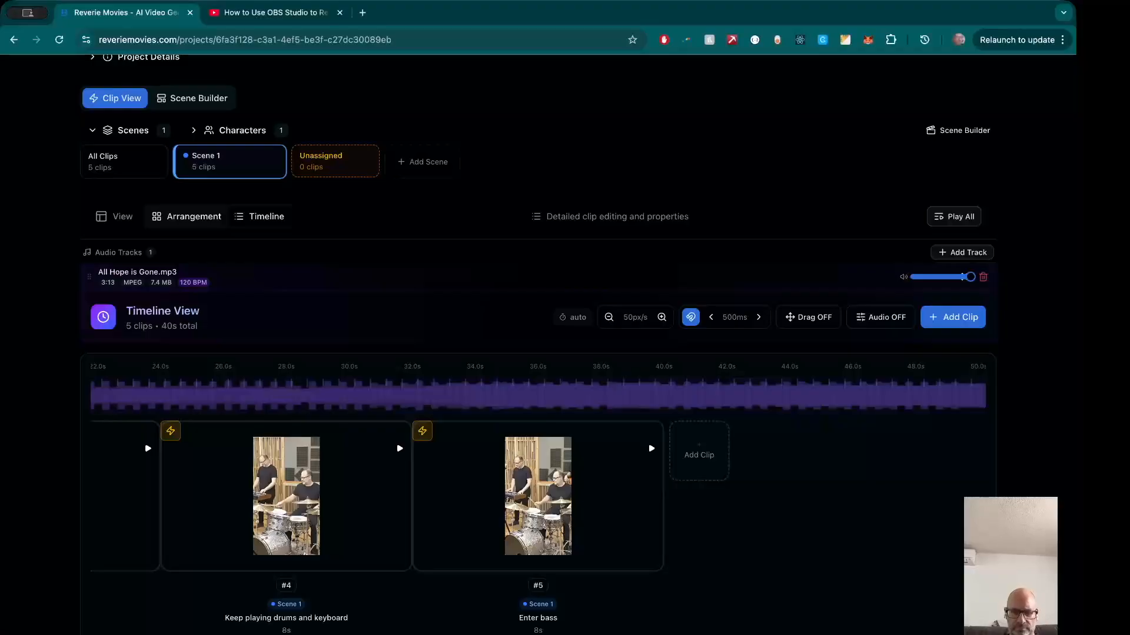
mouse_move(508, 467)
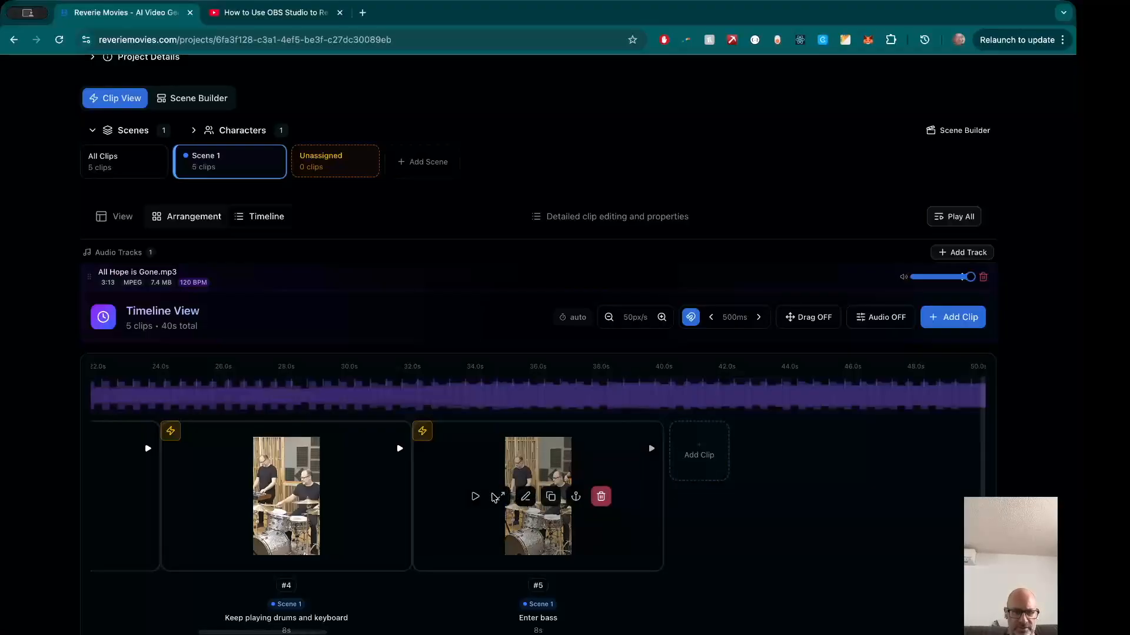
left_click(501, 498)
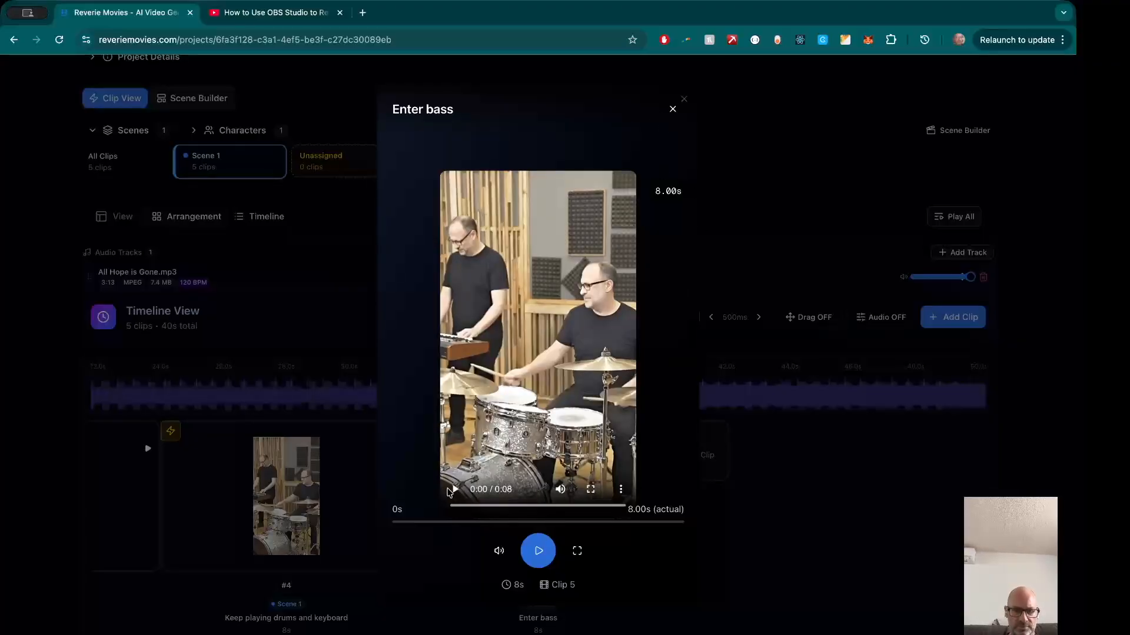
left_click(673, 109)
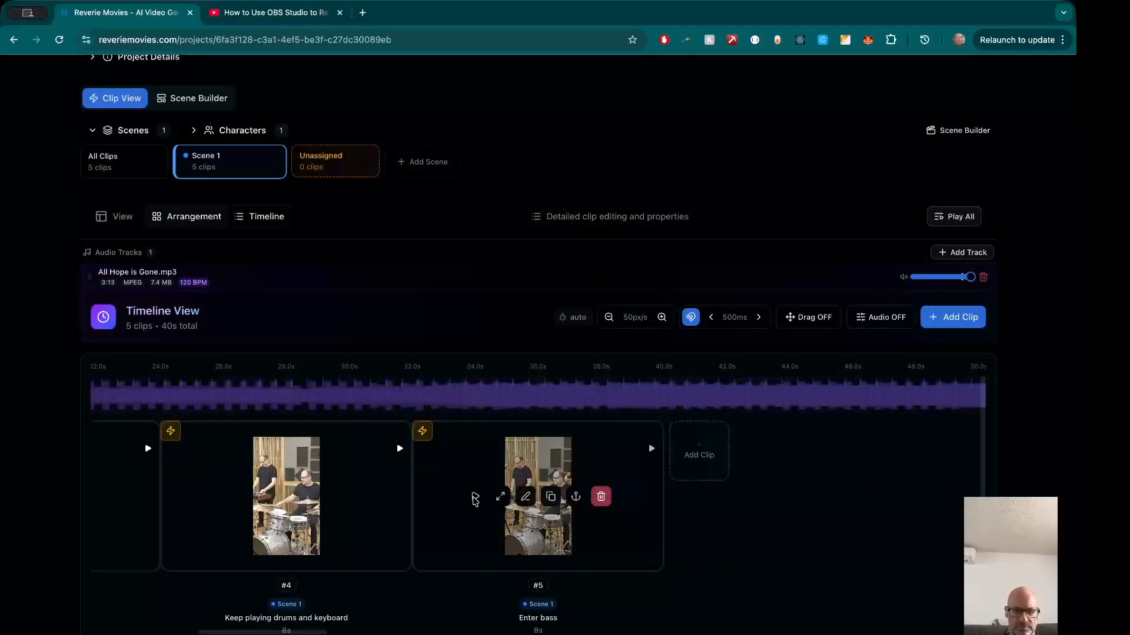
left_click(502, 497)
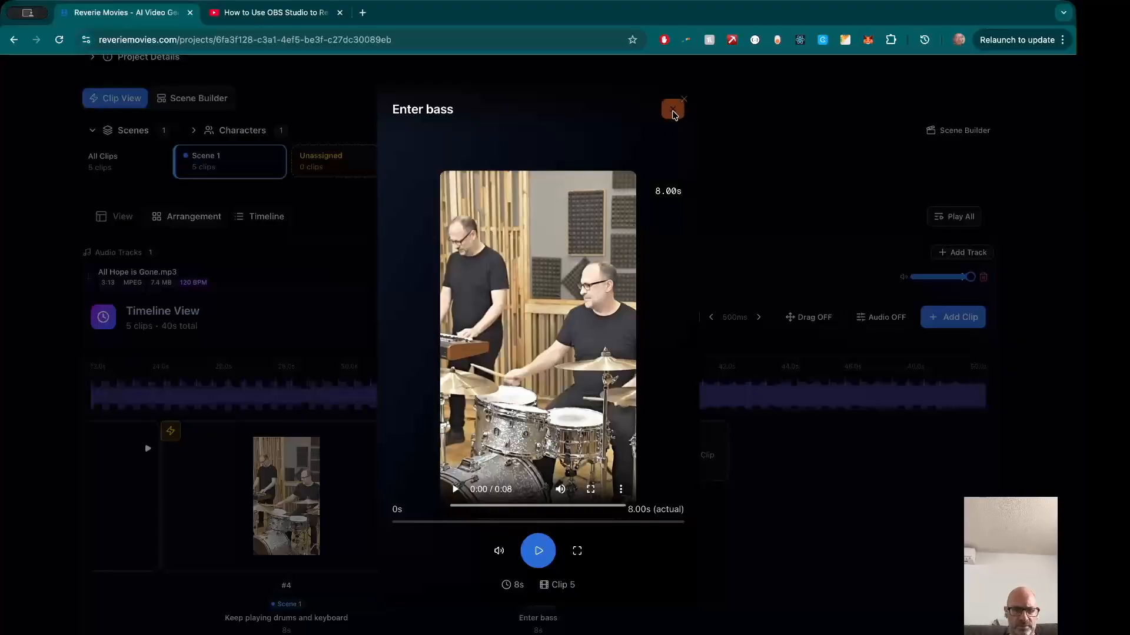
left_click(456, 491)
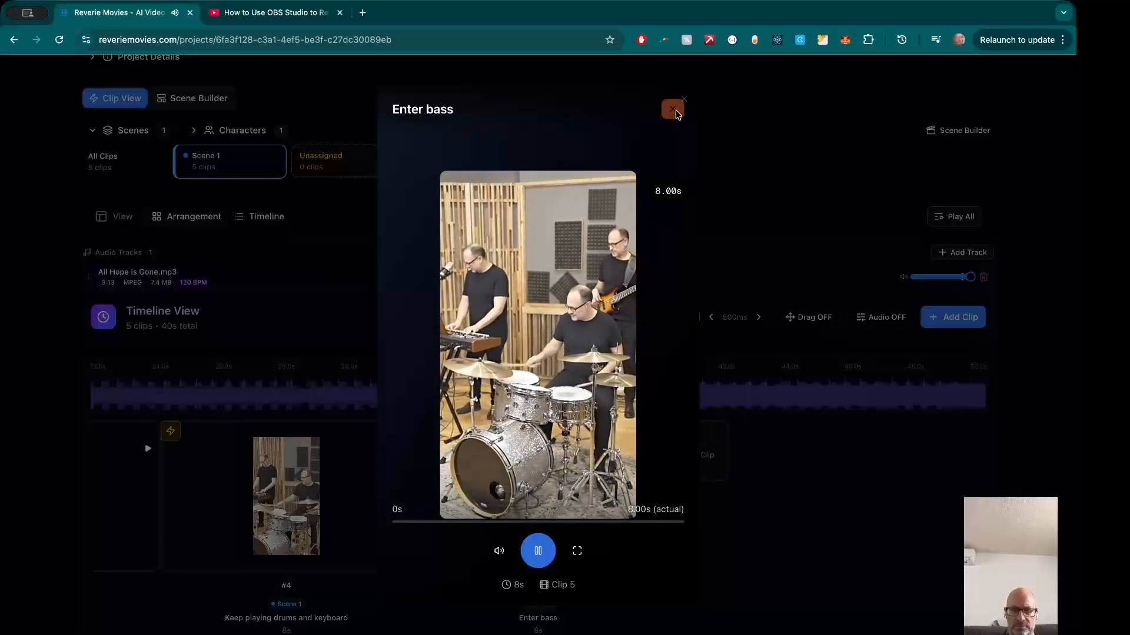
left_click(672, 109)
Step: Delete the "Enter bass" clip from the end of the timeline
mouse_move(566, 507)
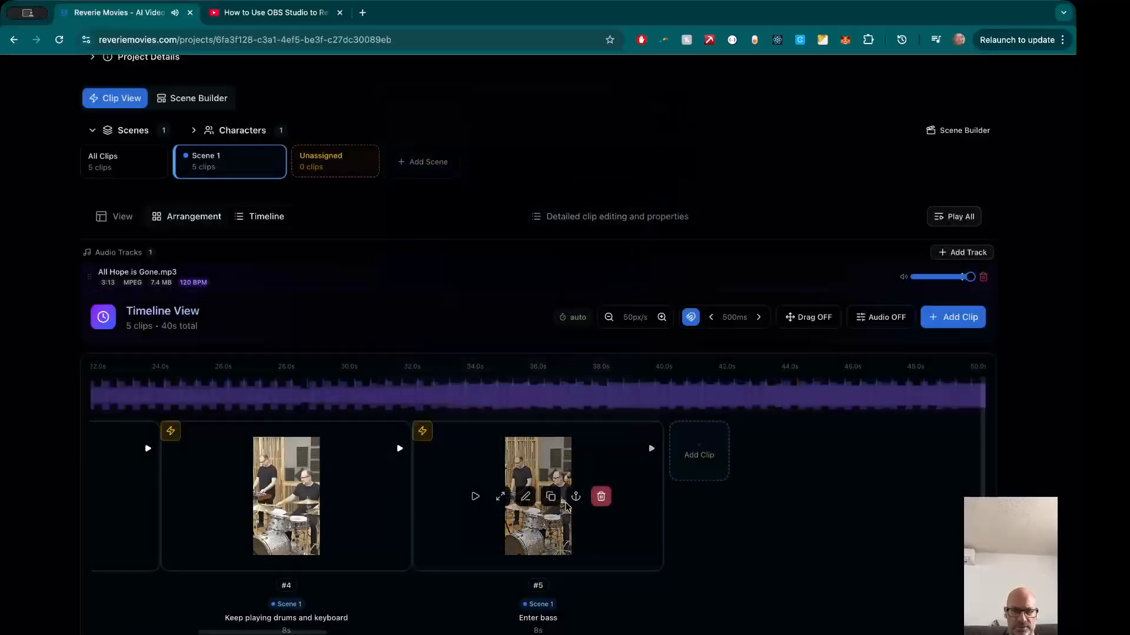
left_click(601, 497)
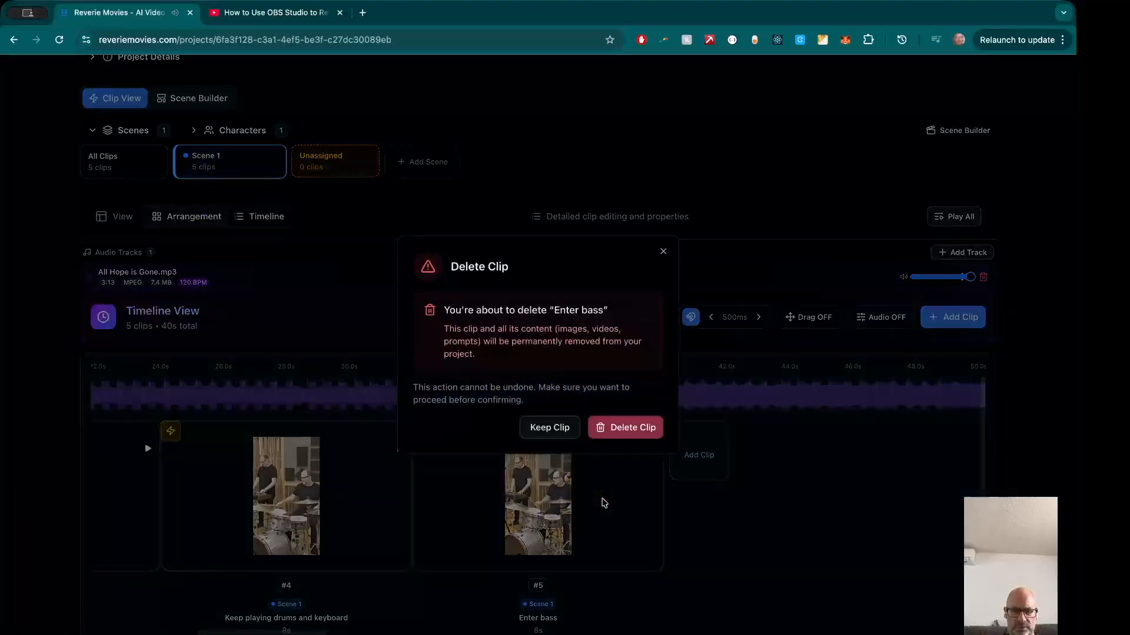
left_click(625, 427)
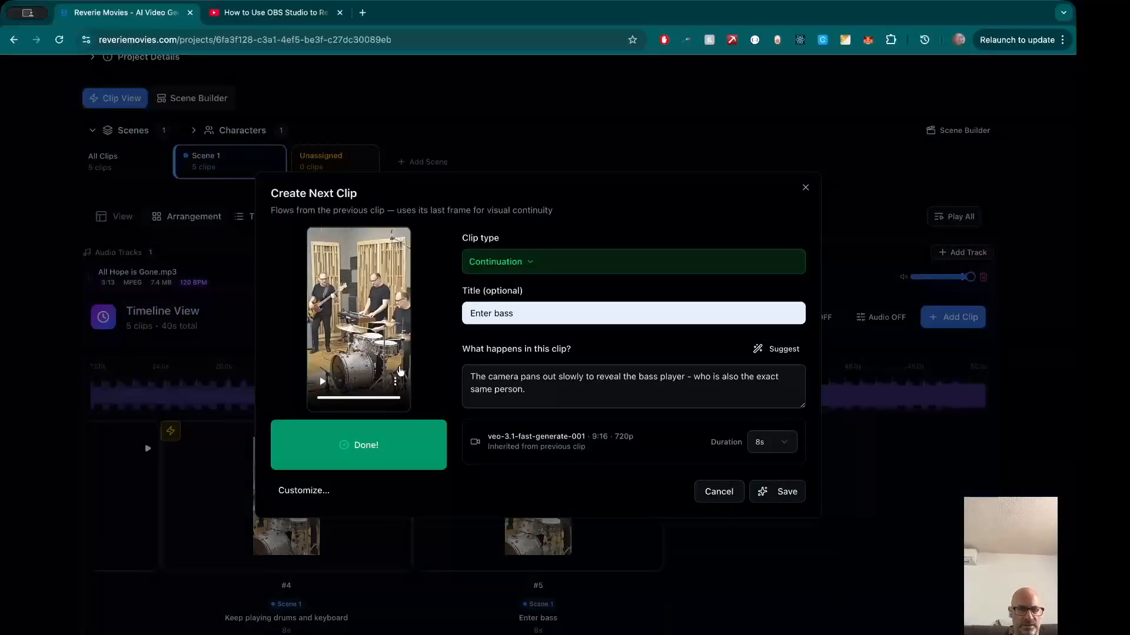
Step: Watch the new "Enter bass" video with the bass player, keyboardist and drummer, and save the clip to the timeline
scroll(348, 308, "up", 5)
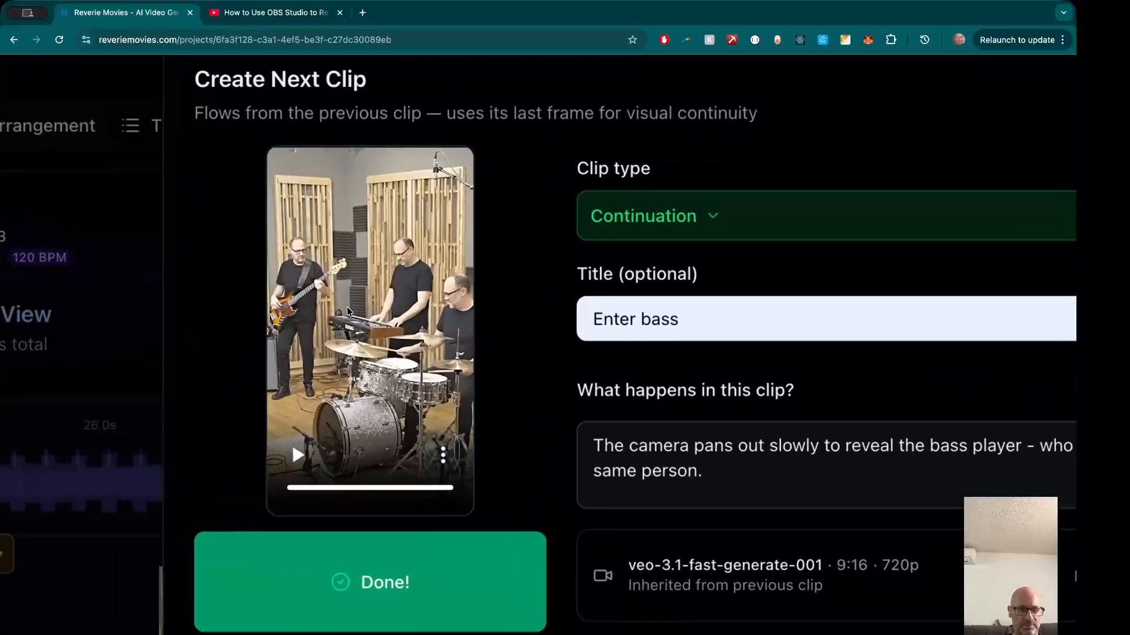
left_click(293, 482)
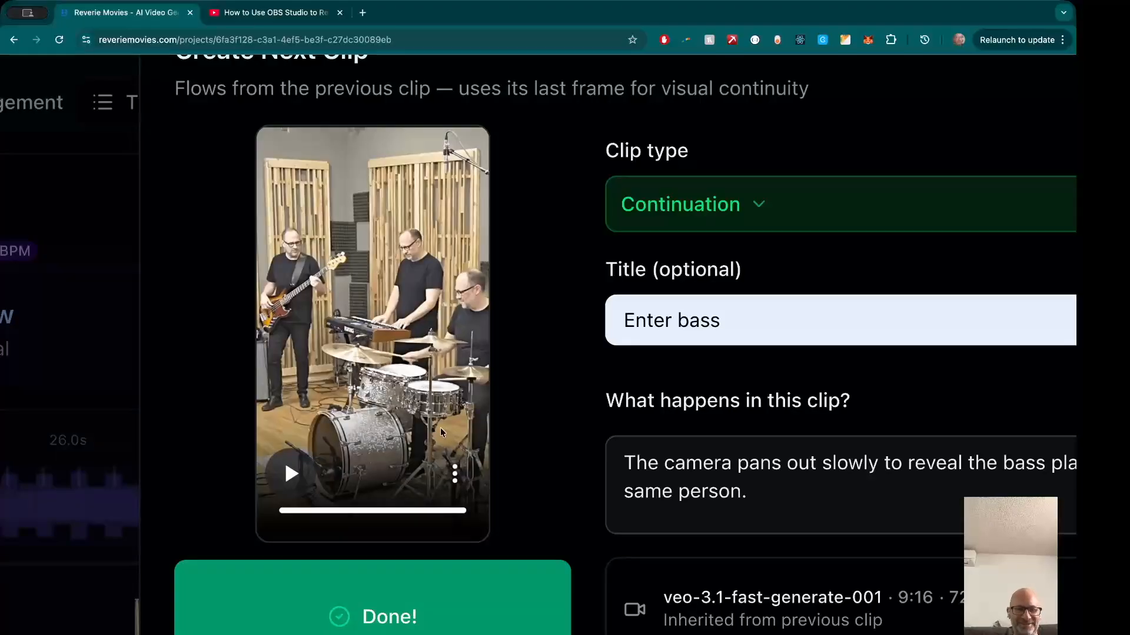
scroll(453, 441, "down", 5)
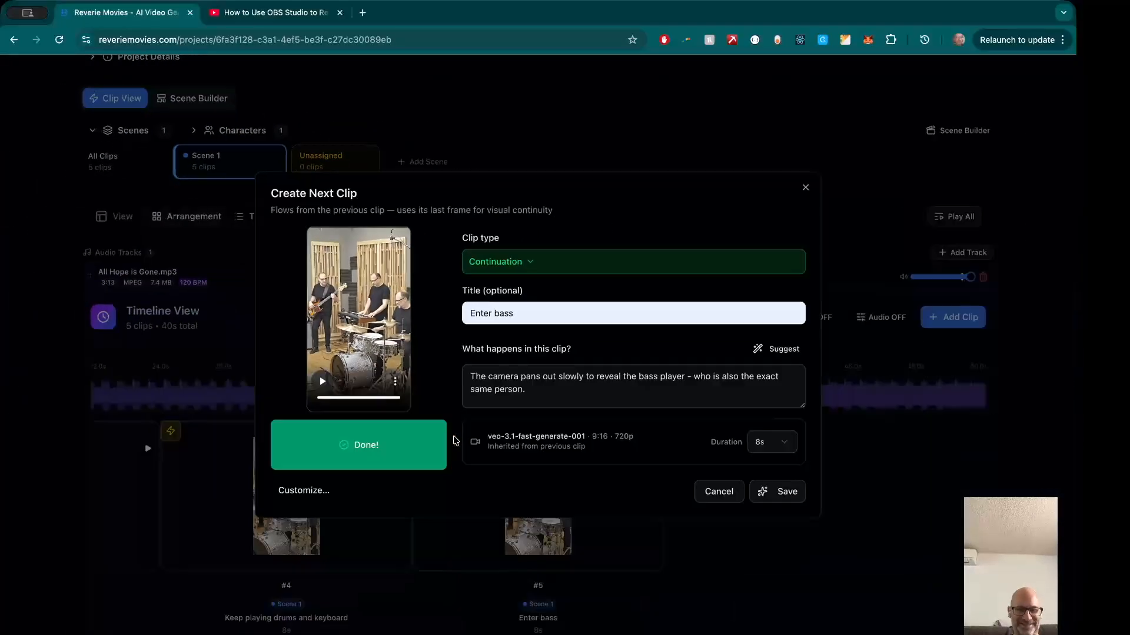
left_click(792, 492)
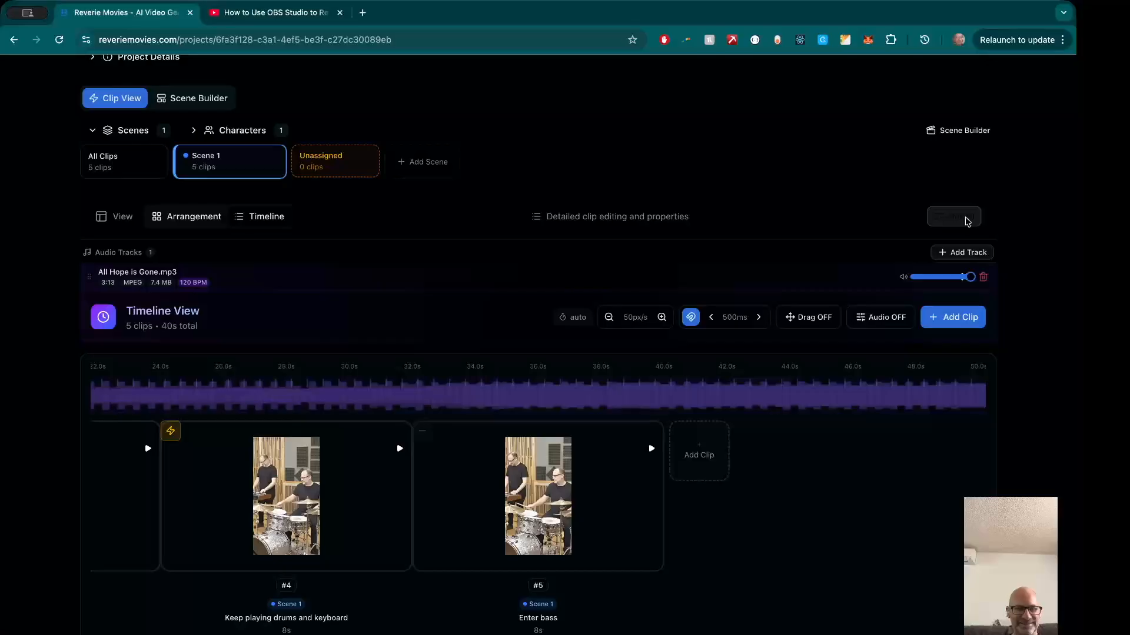
Step: Play all clips together with the "All Hope is Gone" audio track and stop playback after the last clip
left_click(953, 216)
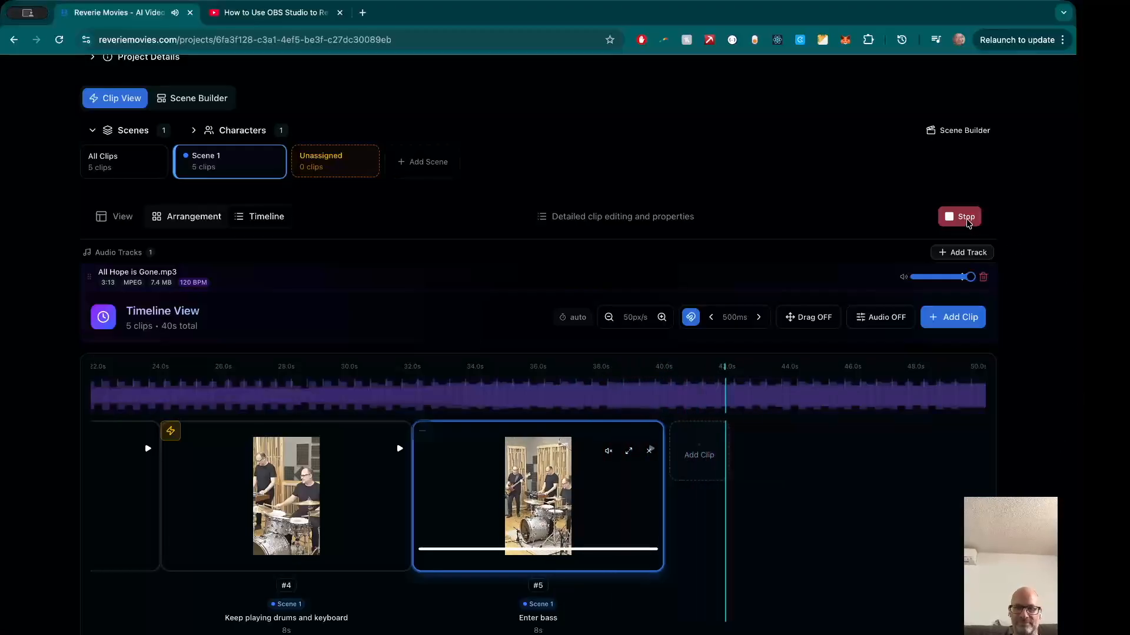
left_click(965, 217)
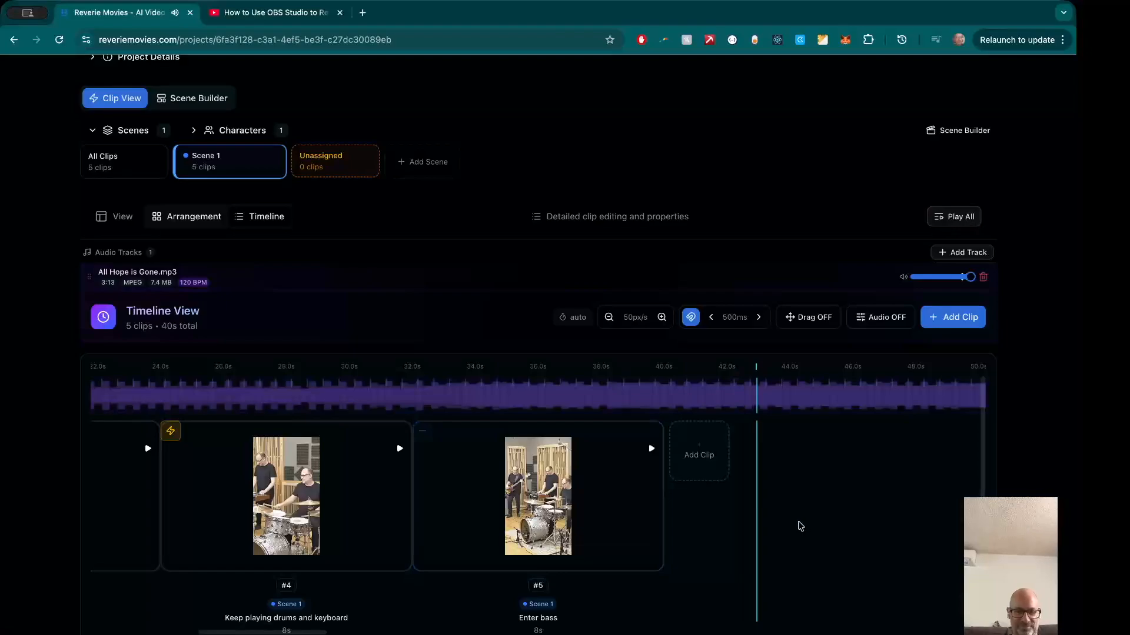
mouse_move(574, 512)
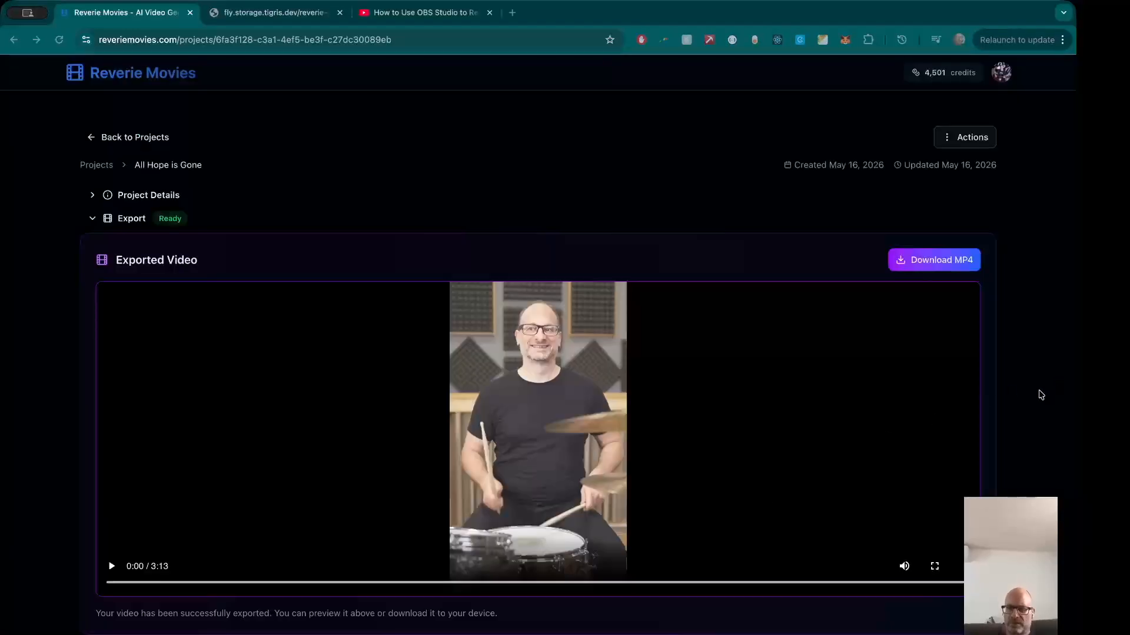
Step: Review the video export profiles in the project's export options and close them without starting a new export
left_click(1041, 395)
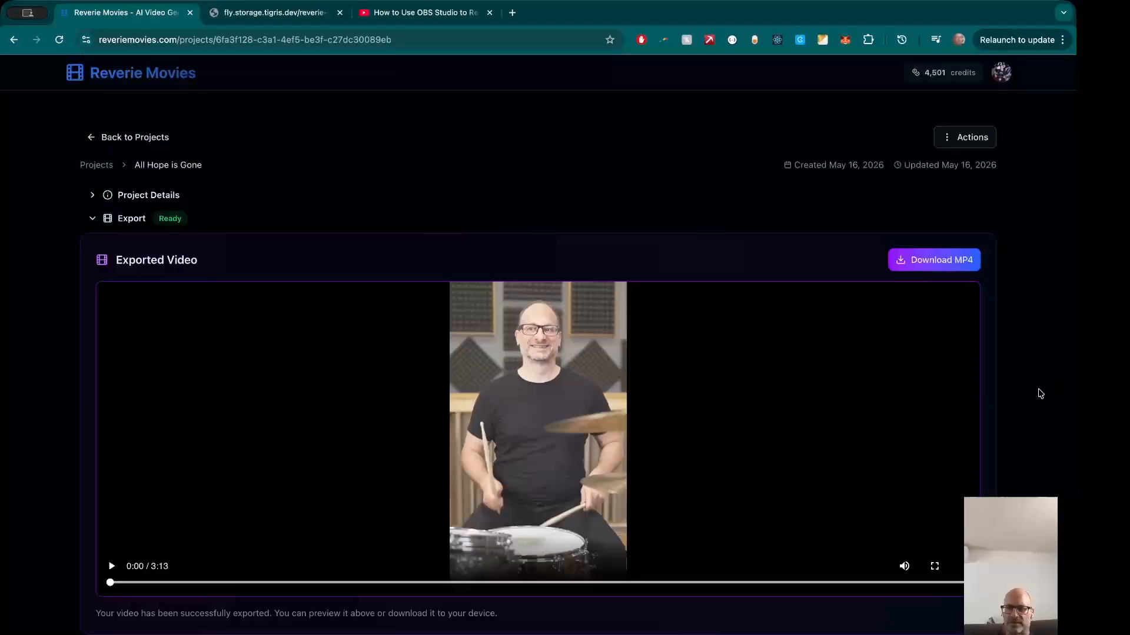
left_click(968, 138)
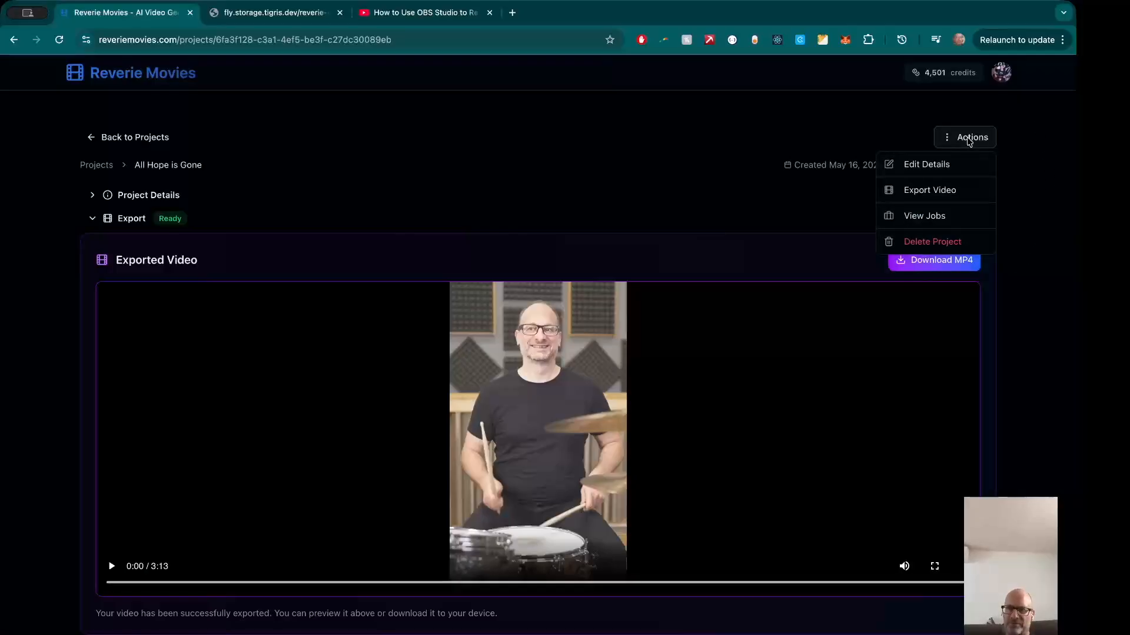
left_click(972, 195)
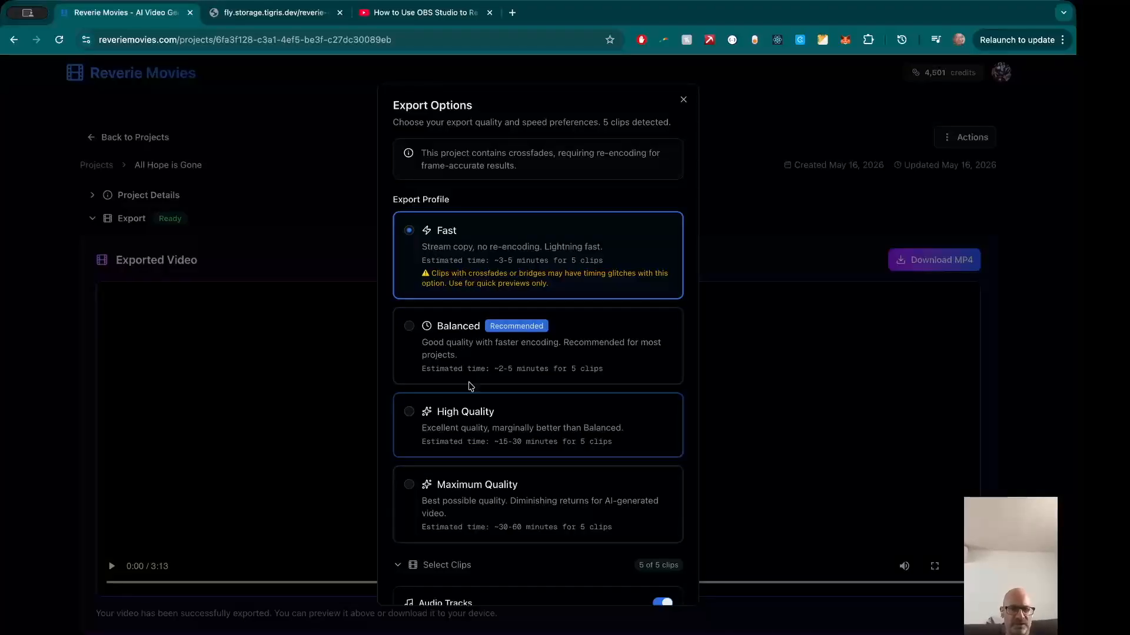
left_click(683, 101)
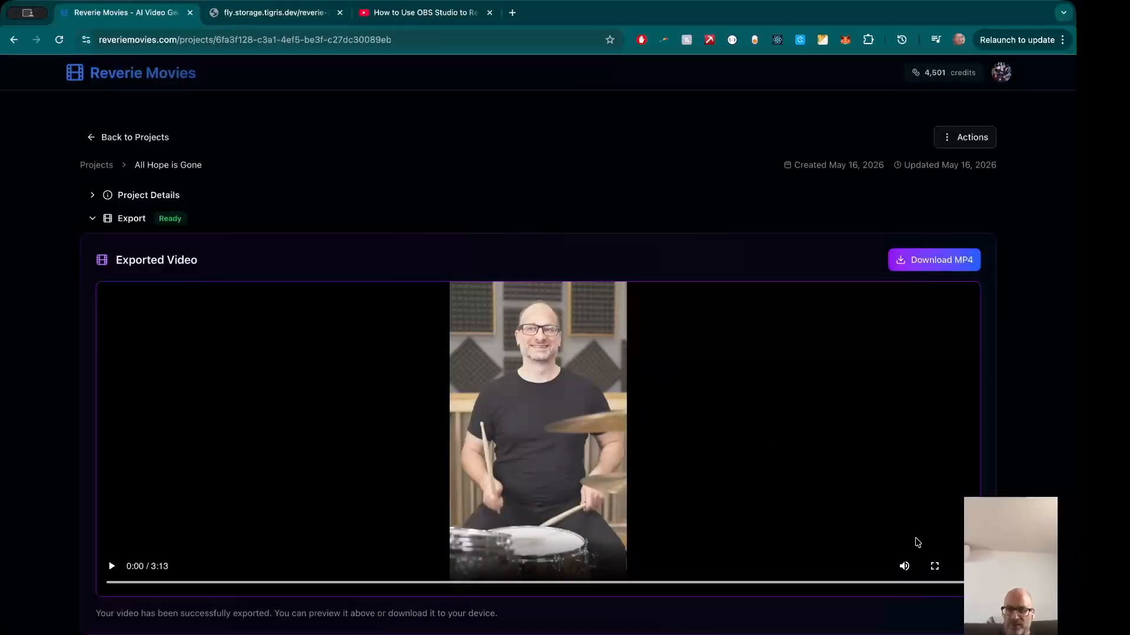
Step: Watch the exported video in full screen, return to the project page and pause playback
left_click(935, 566)
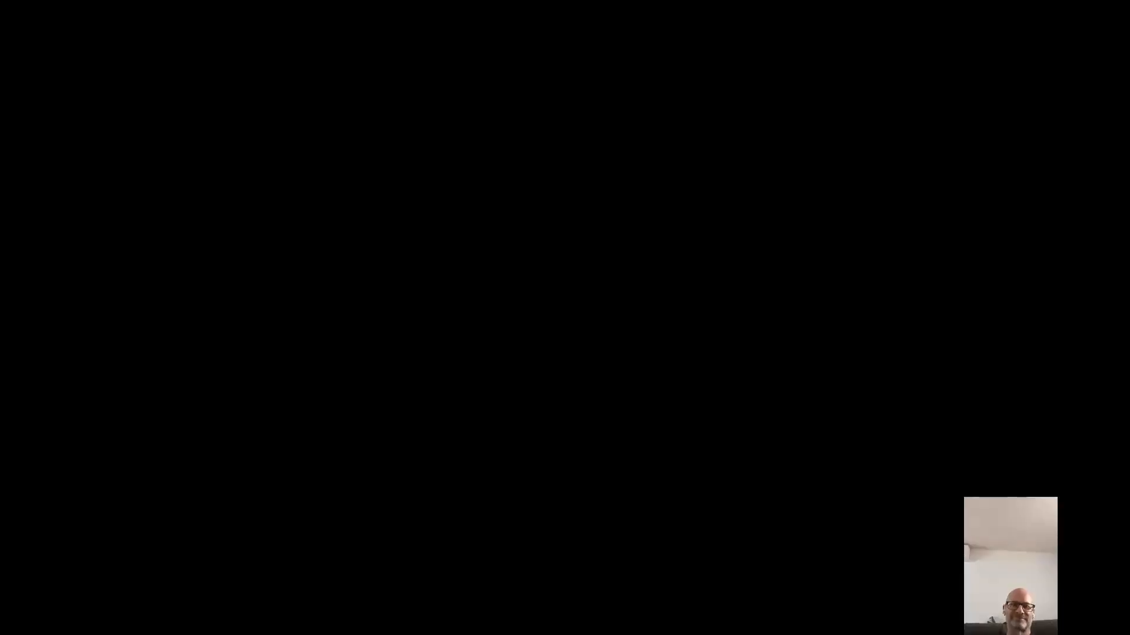
key("Escape")
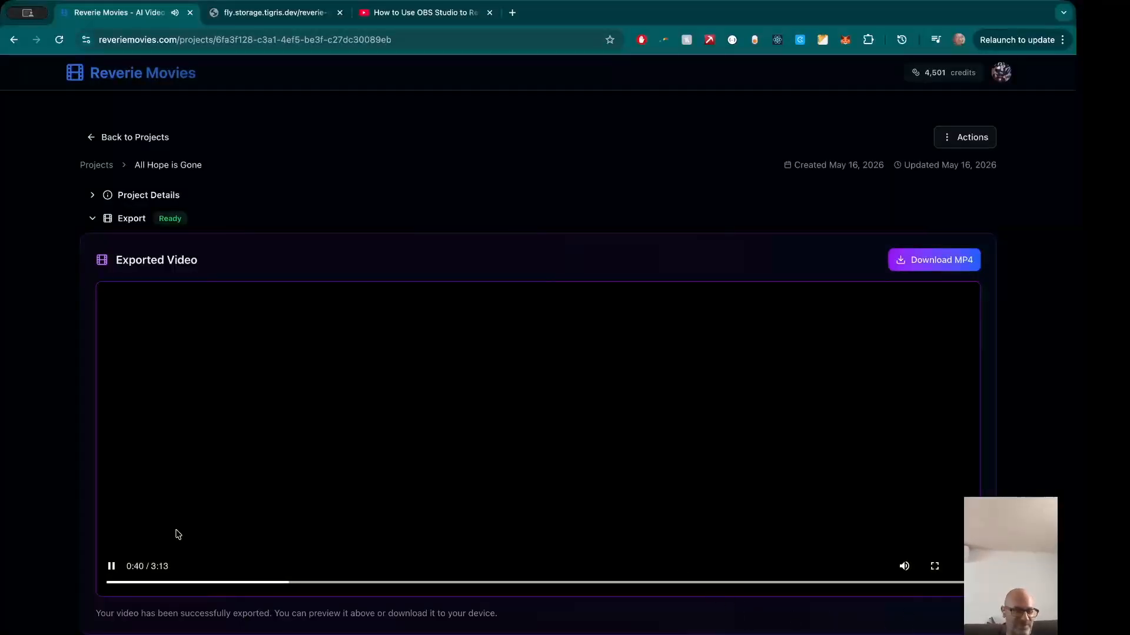
left_click(111, 566)
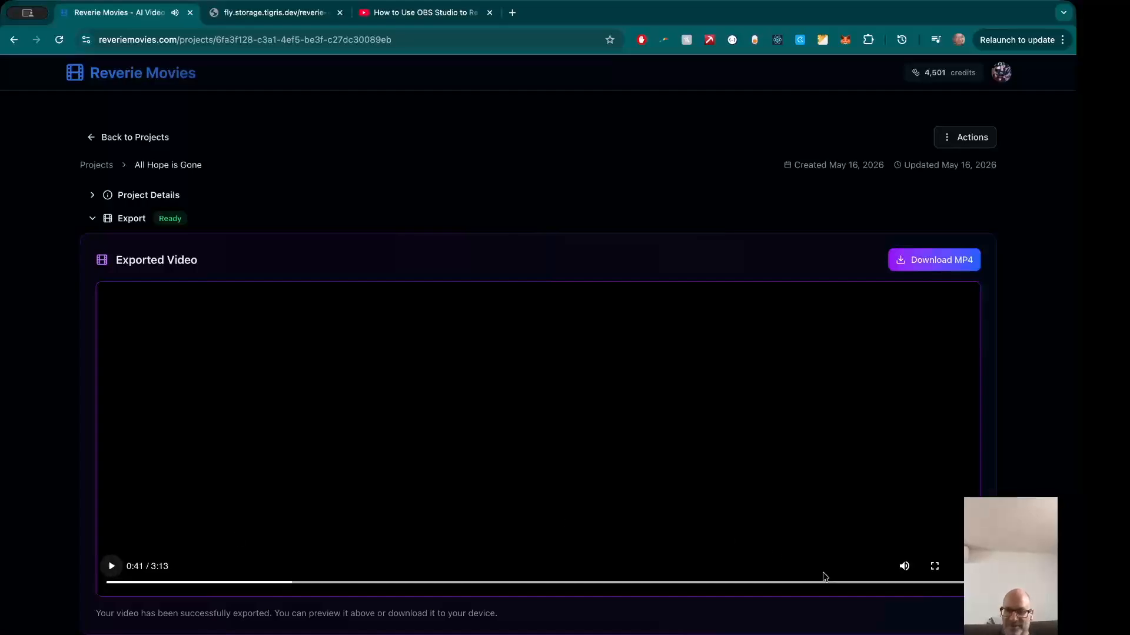